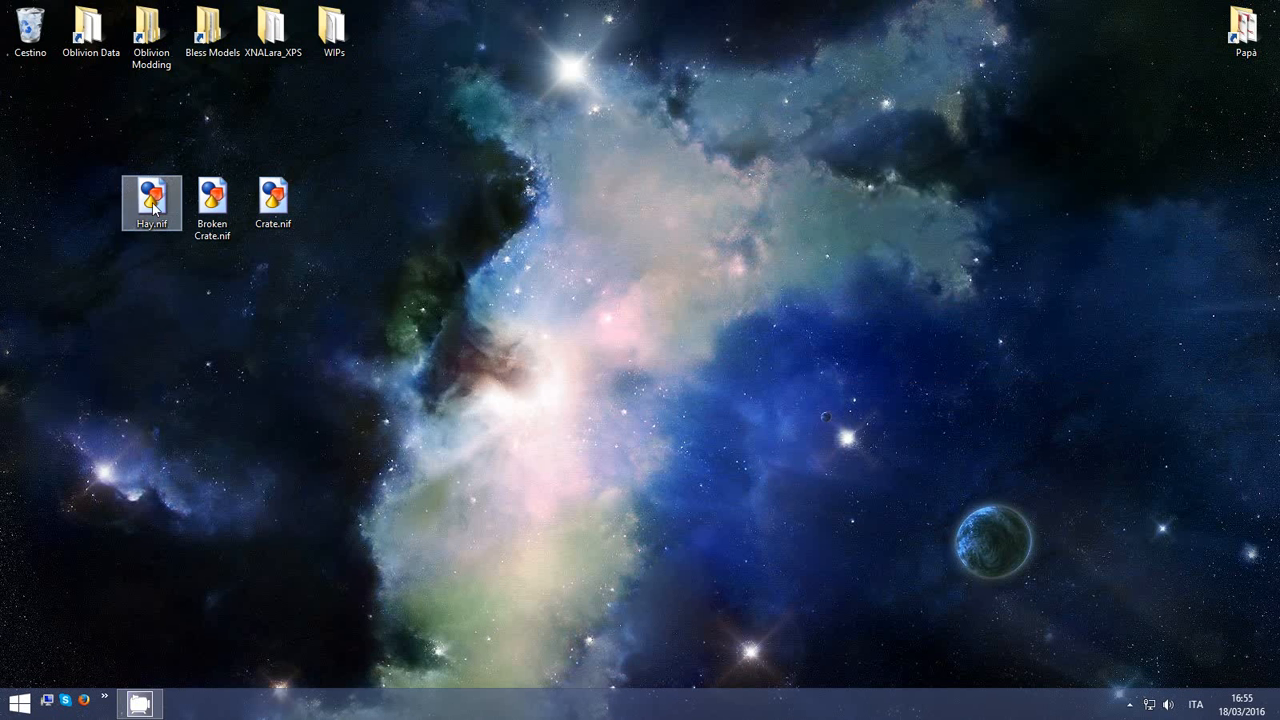
Open Crate.nif, examine its mesh and bhkBoxShape collision from several angles, and close the file
left_click(212, 205)
left_click(274, 202)
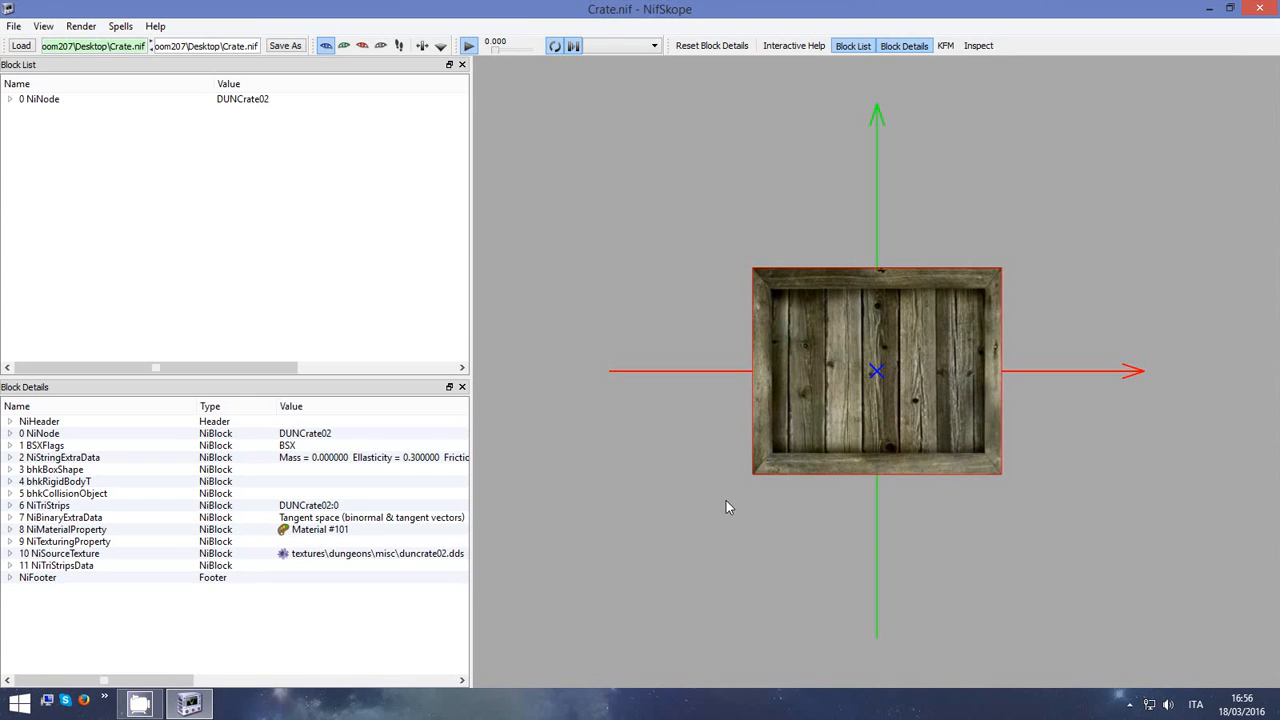
left_click_drag(869, 546, 760, 437)
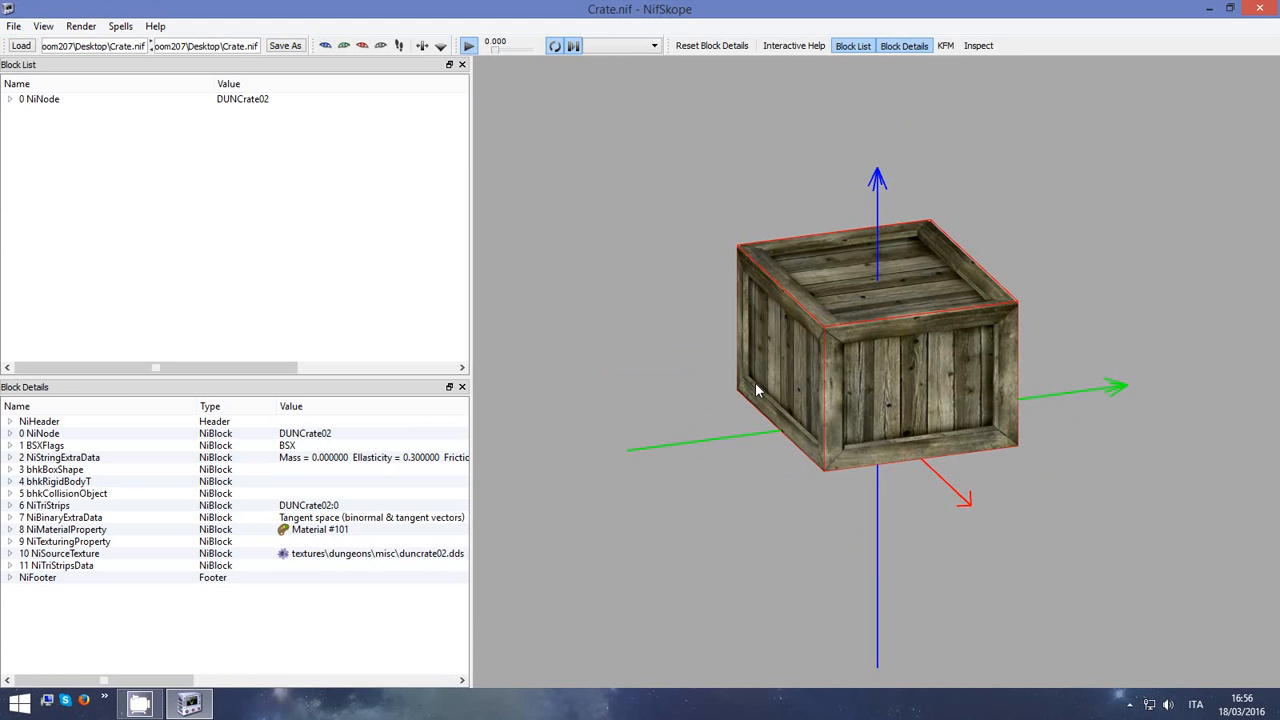
left_click(743, 252)
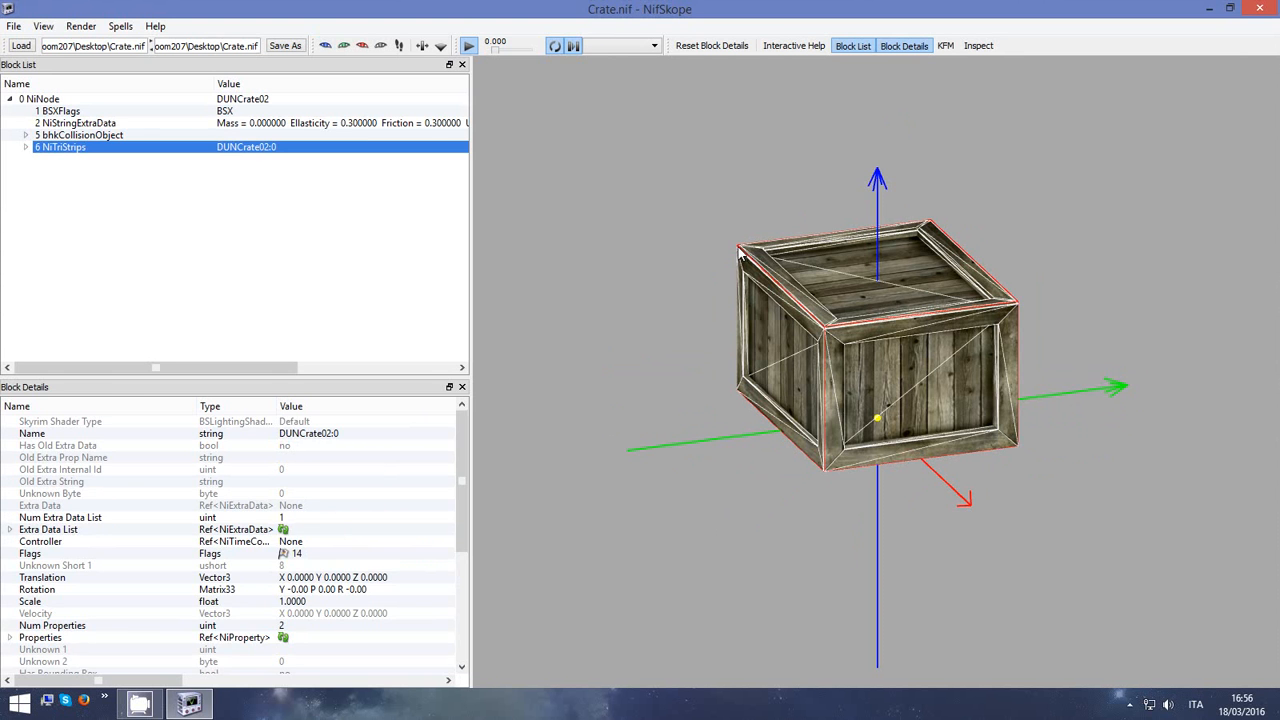
left_click(740, 255)
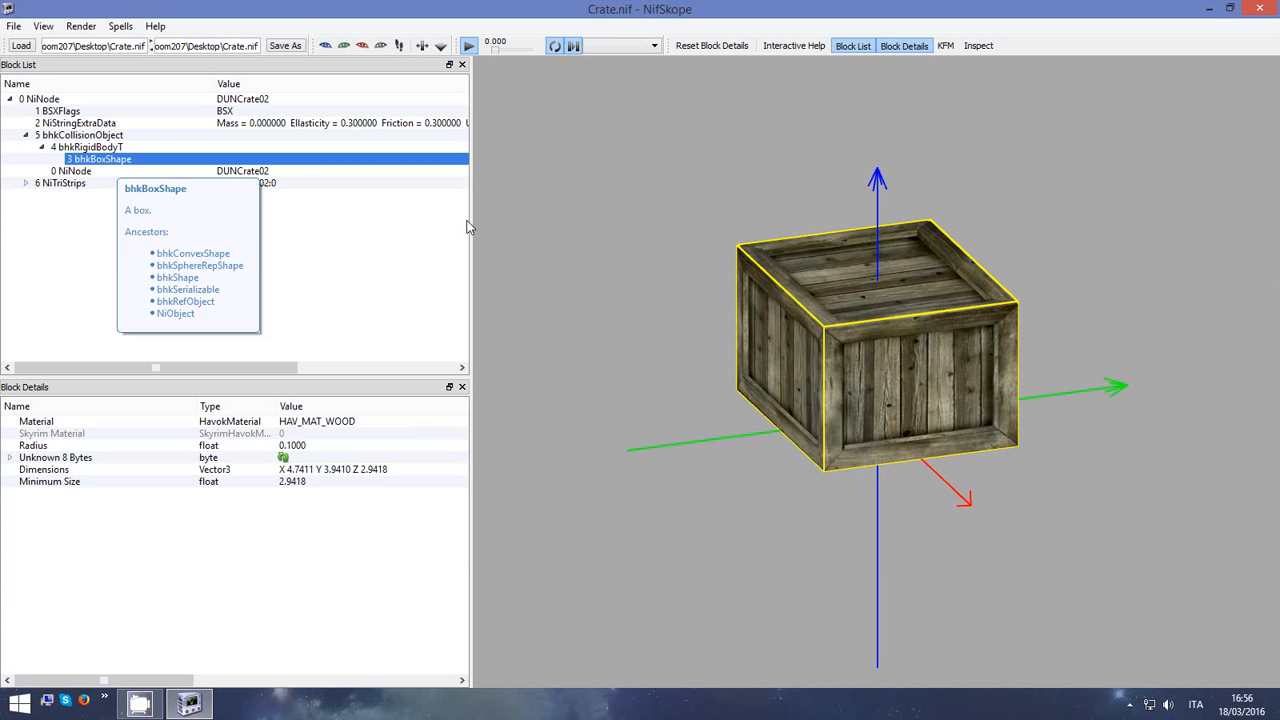
left_click_drag(1188, 404, 805, 292)
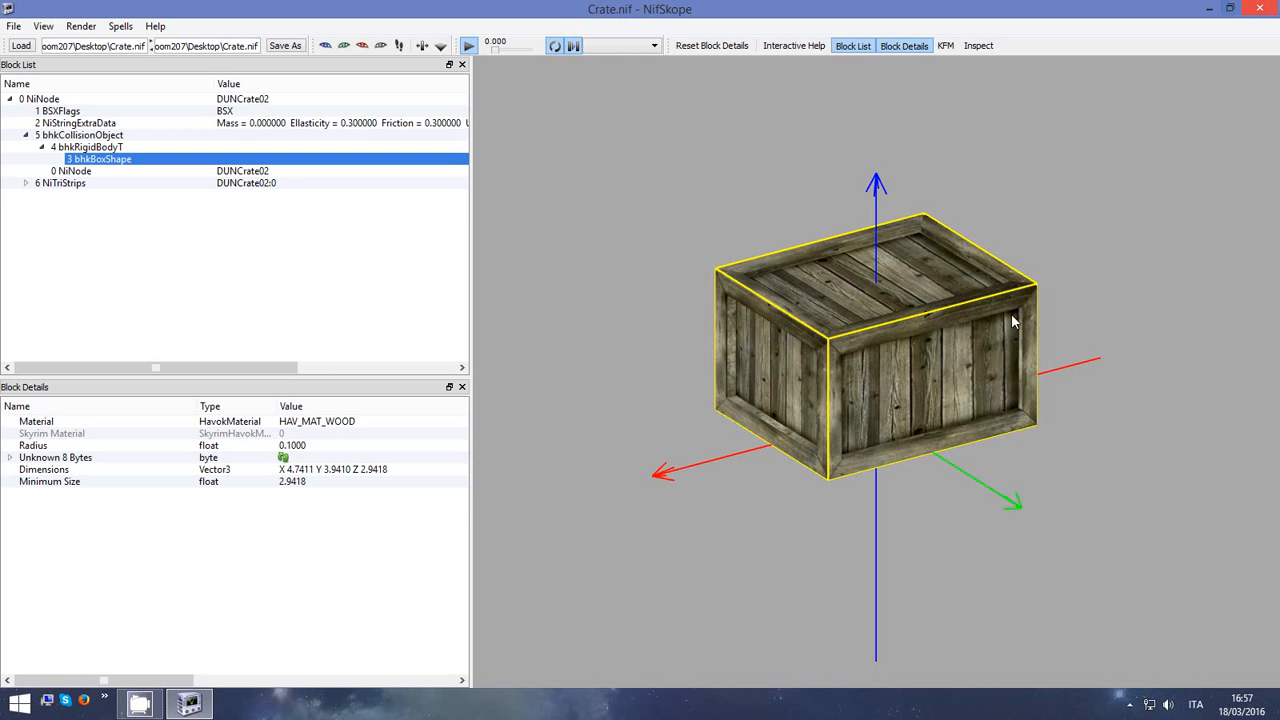
left_click(1258, 10)
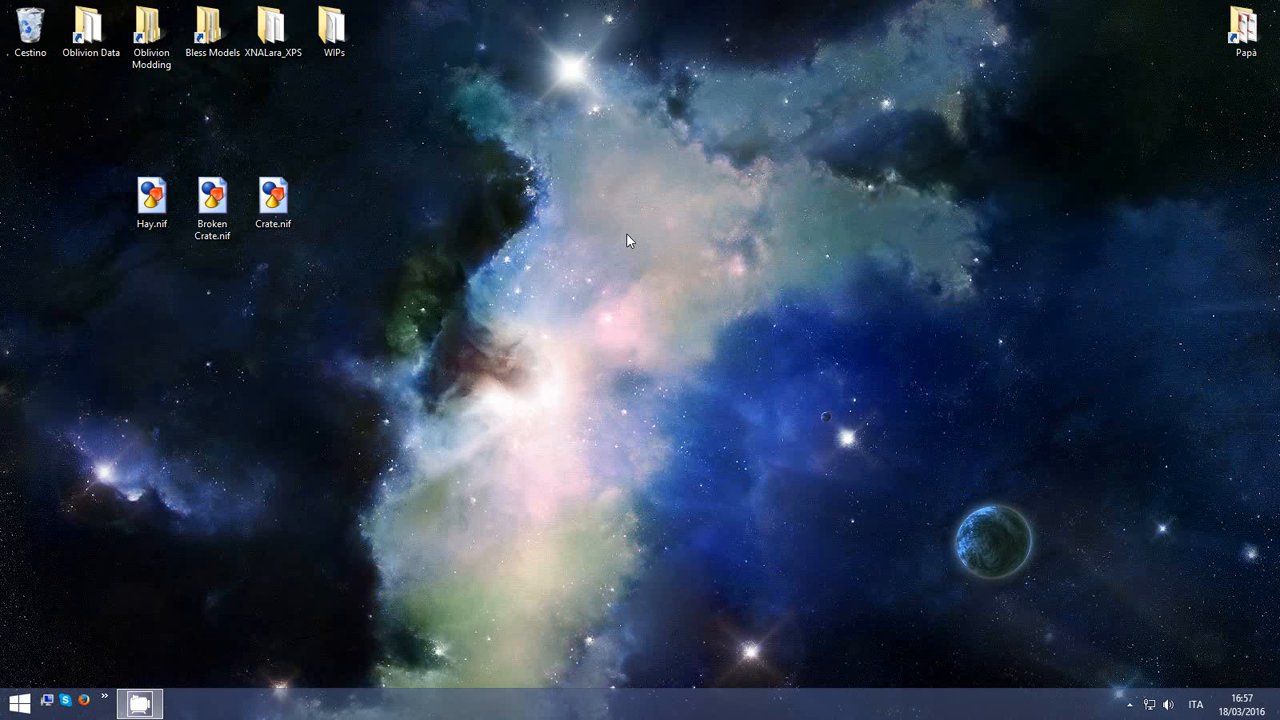
Open Broken Crate.nif, examine its bhkConvexVerticesShape collision around the wooden pieces, and close the file
double_click(217, 208)
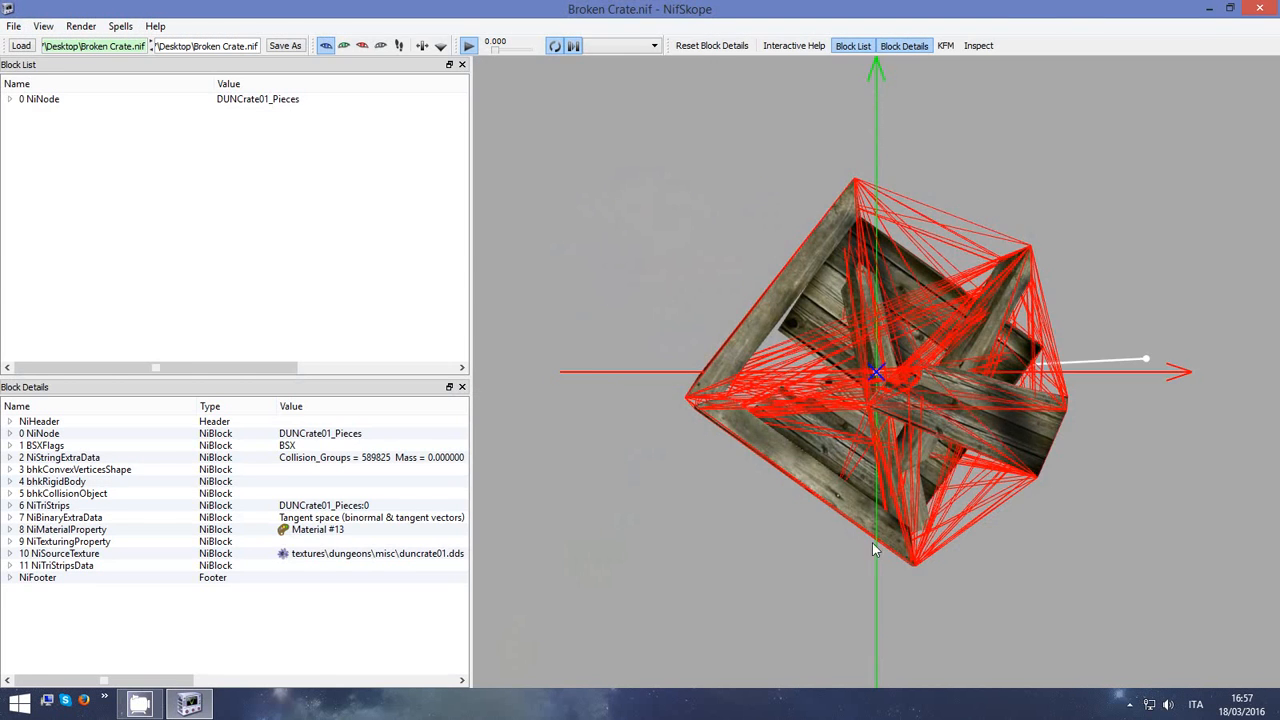
left_click_drag(872, 542, 590, 407)
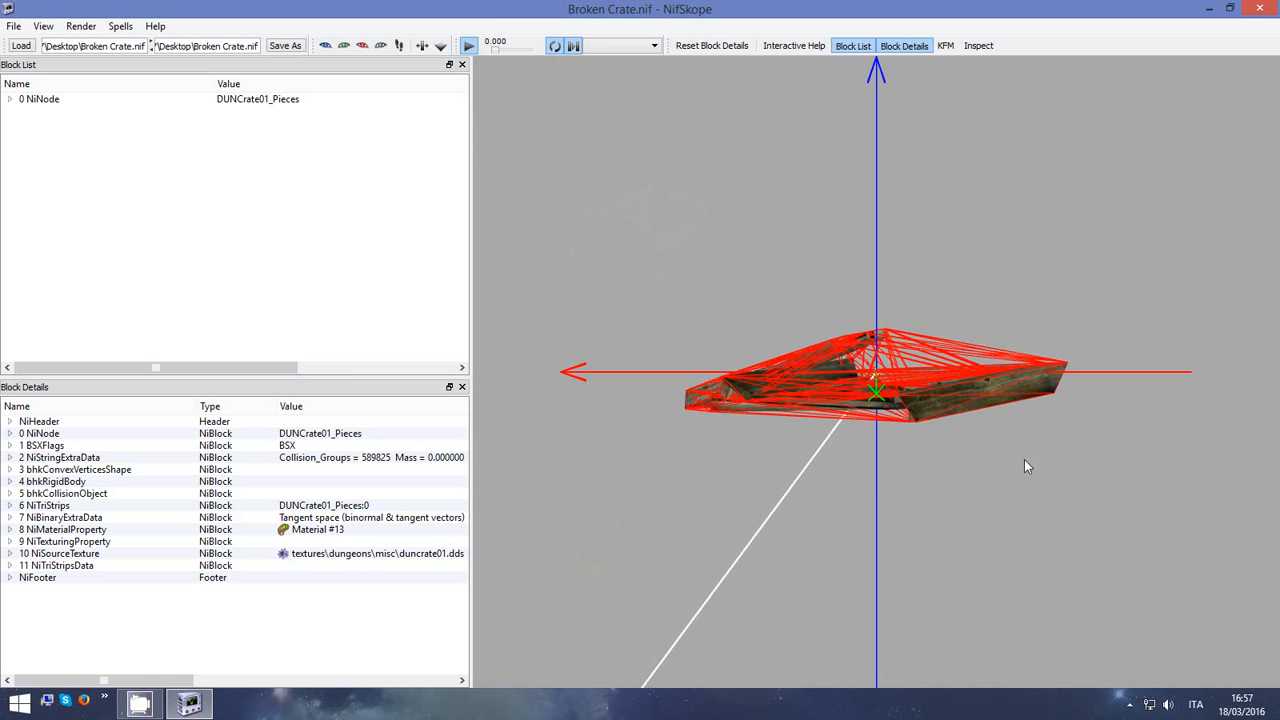
left_click_drag(1025, 461, 1017, 475)
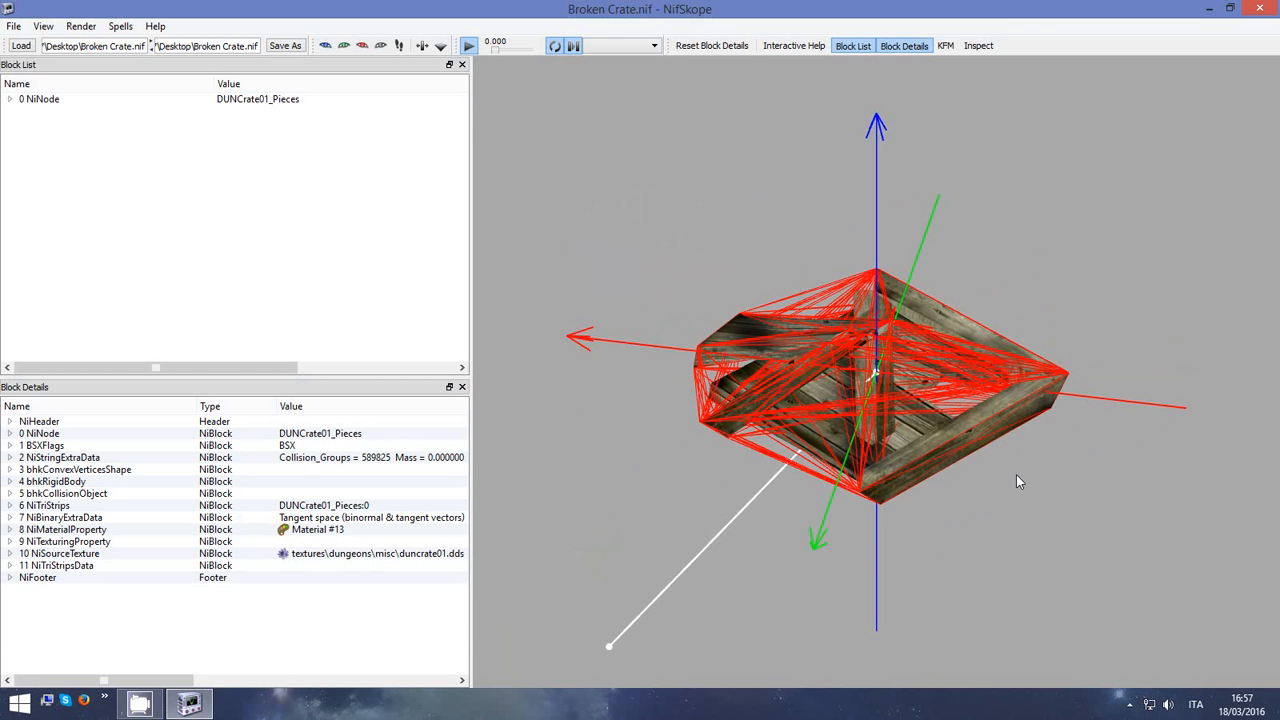
left_click_drag(1016, 475, 839, 418)
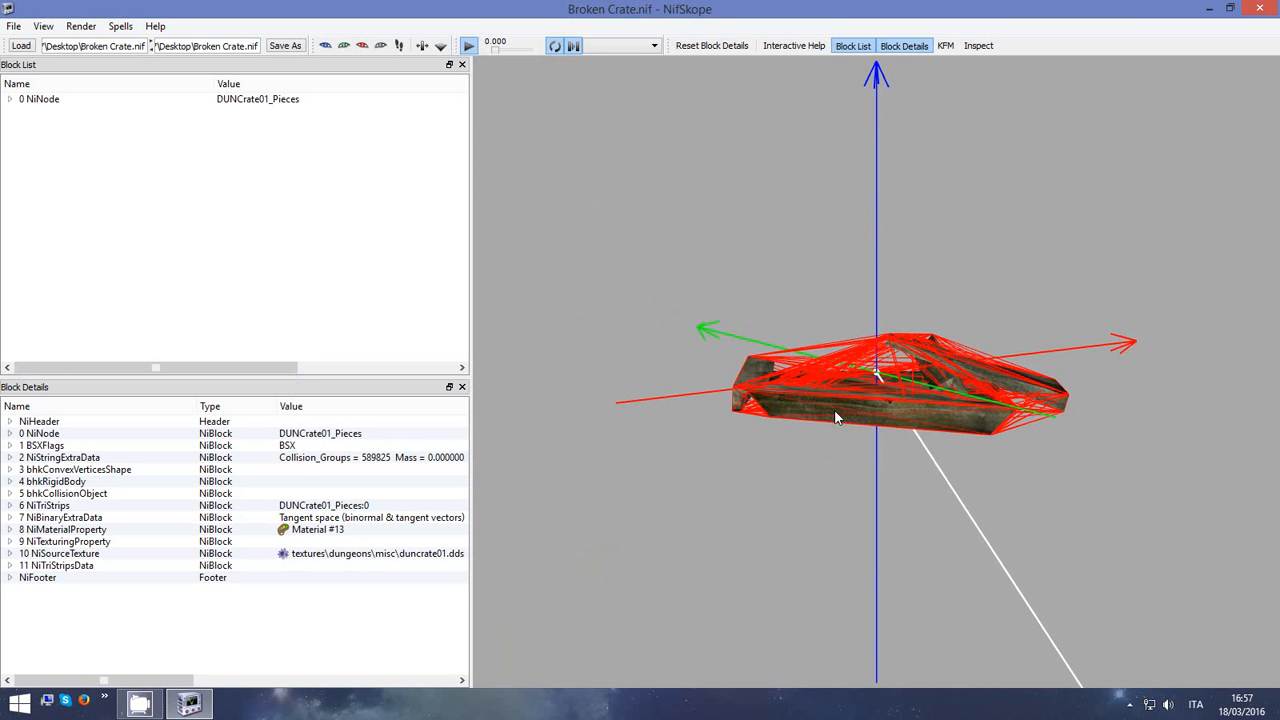
left_click(884, 372)
left_click_drag(930, 392, 962, 430)
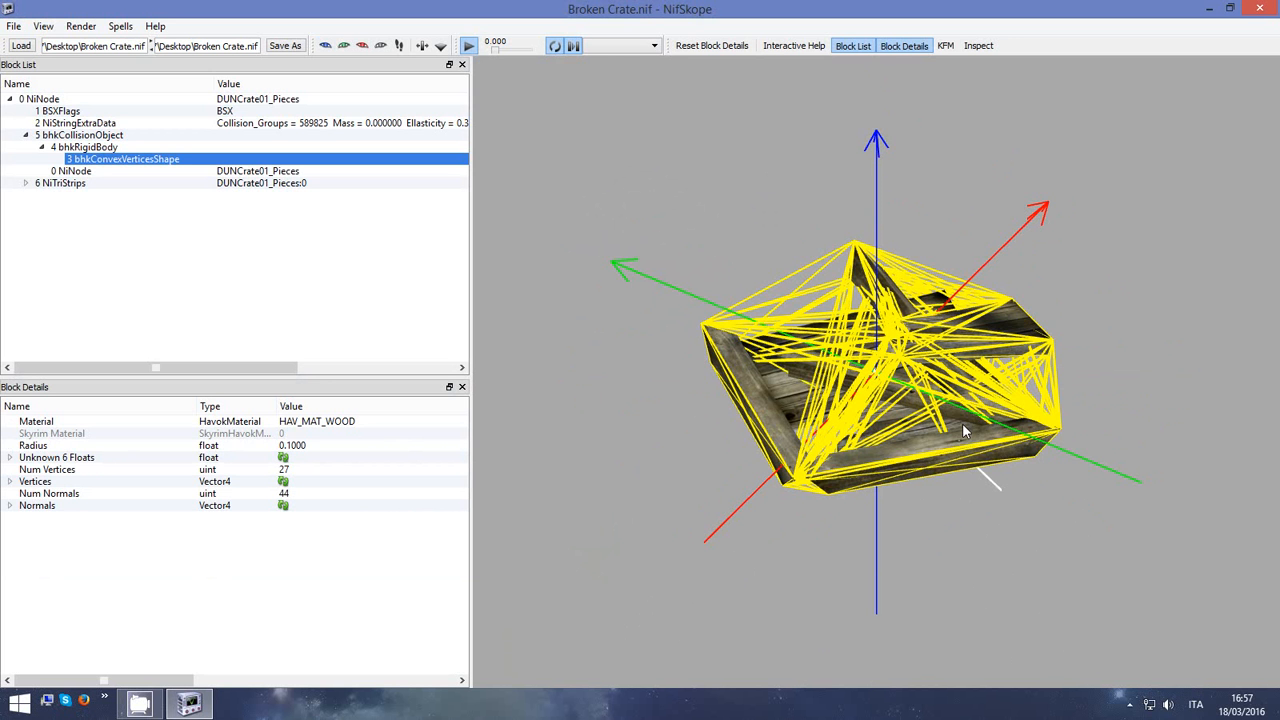
left_click_drag(962, 423, 975, 357)
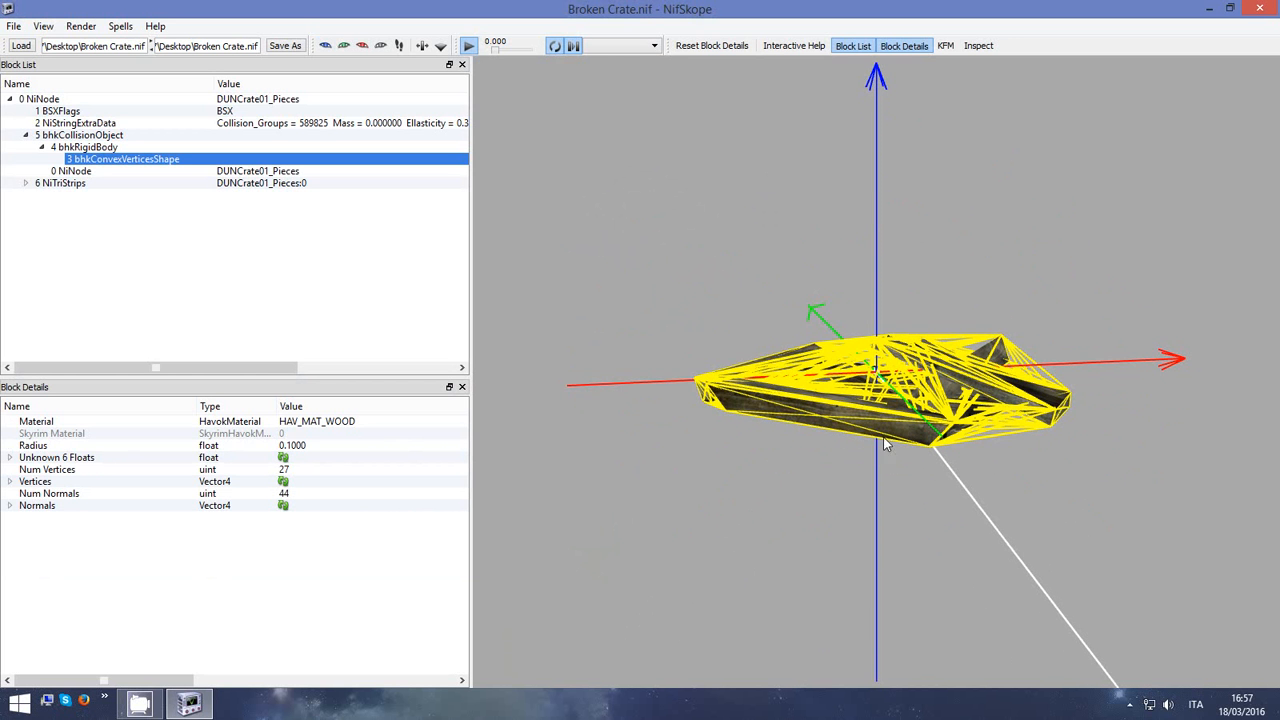
left_click_drag(1036, 434, 978, 446)
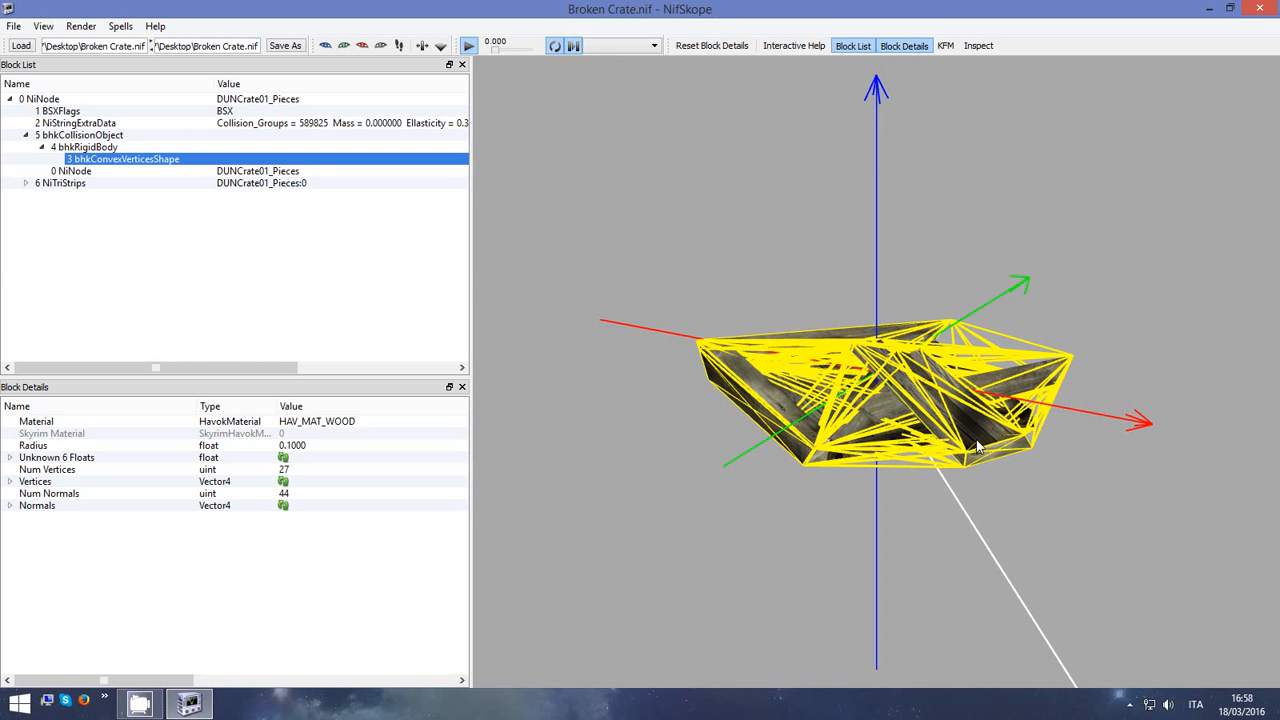
left_click(1257, 9)
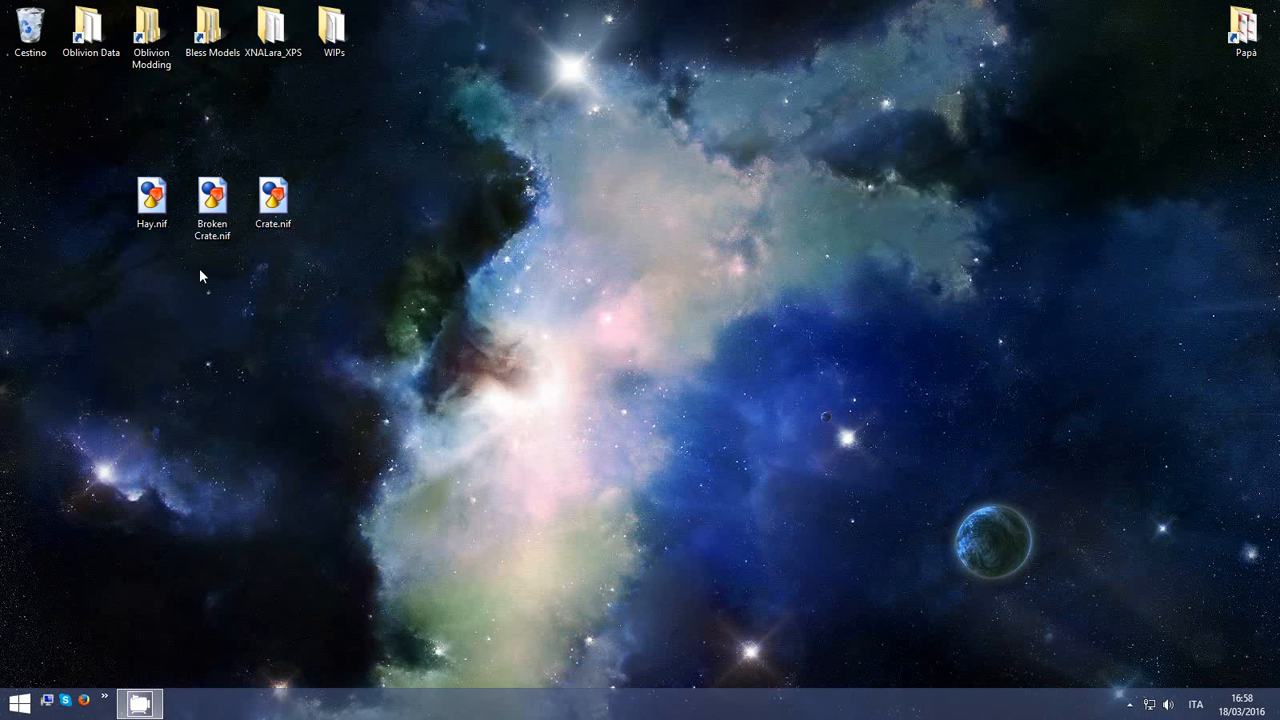
Open Hay.nif, check the hay's NiTriStrips mesh and block structure for collision, and close the file
left_click(151, 220)
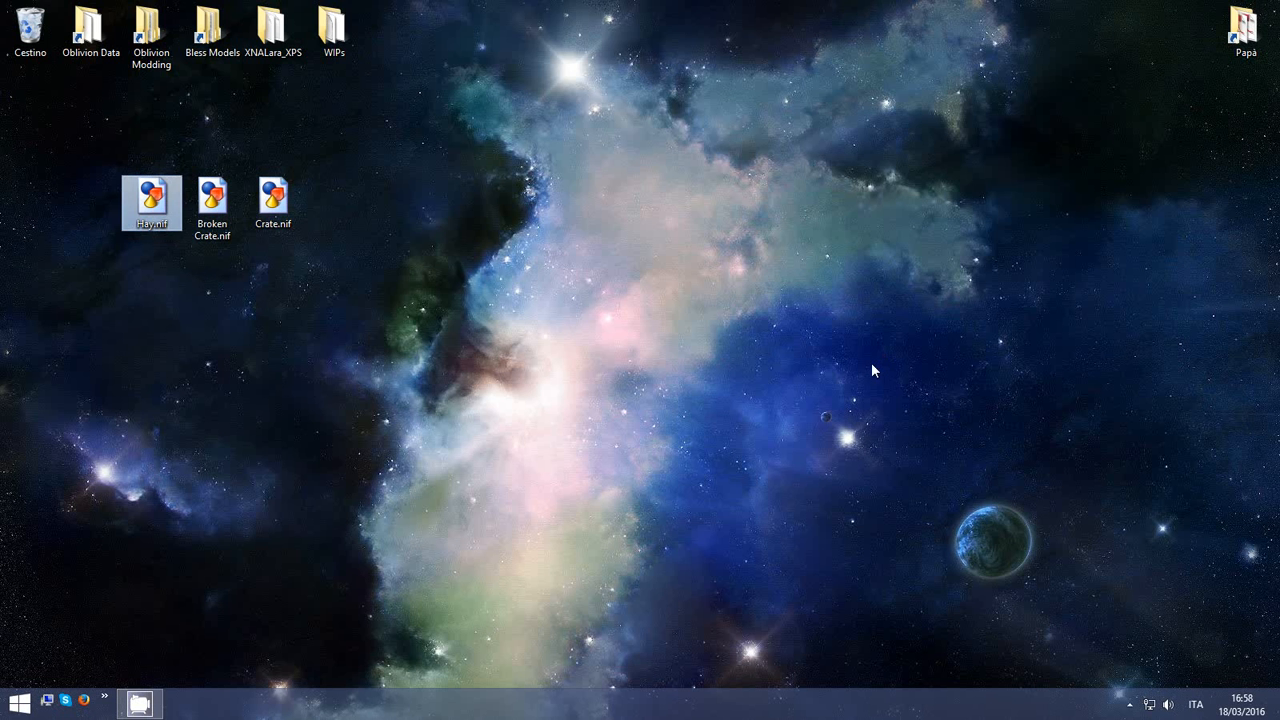
key("Return")
left_click_drag(865, 378, 897, 353)
left_click(922, 381)
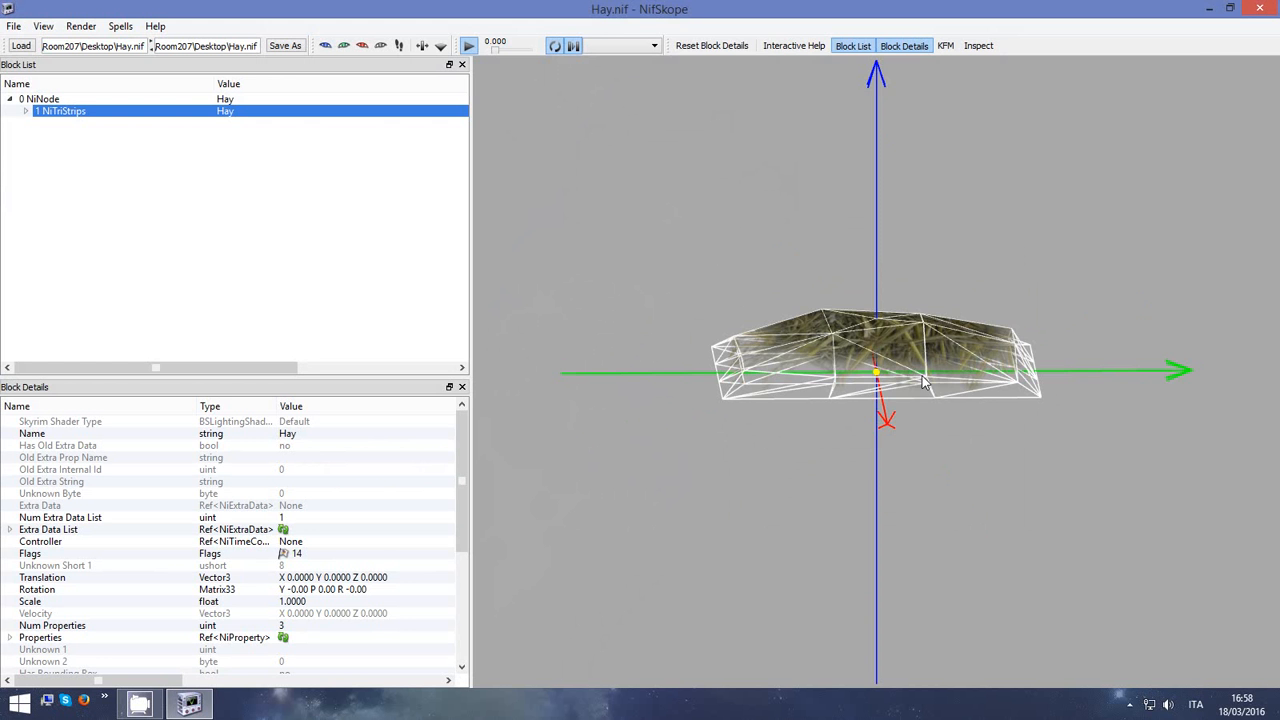
left_click_drag(829, 443, 891, 482)
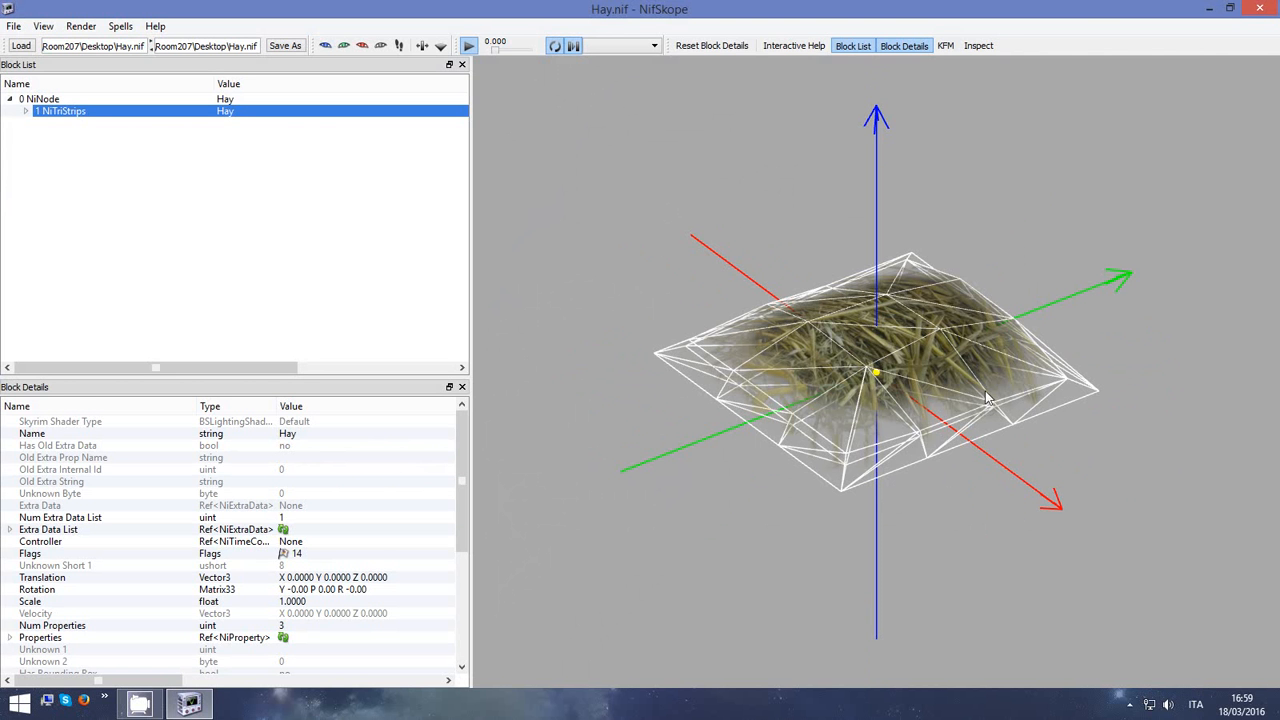
left_click(1256, 8)
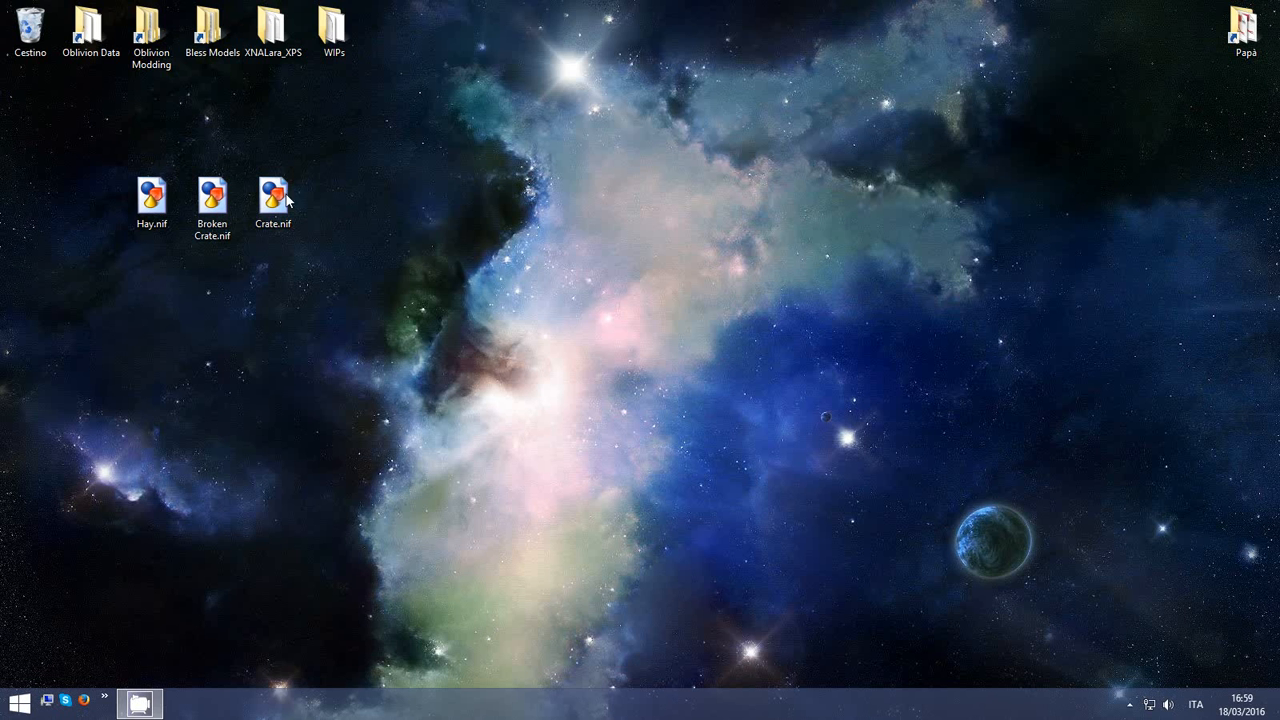
Reopen Broken Crate.nif, review how its collision surrounds the pieces, and close the file
left_click(155, 205)
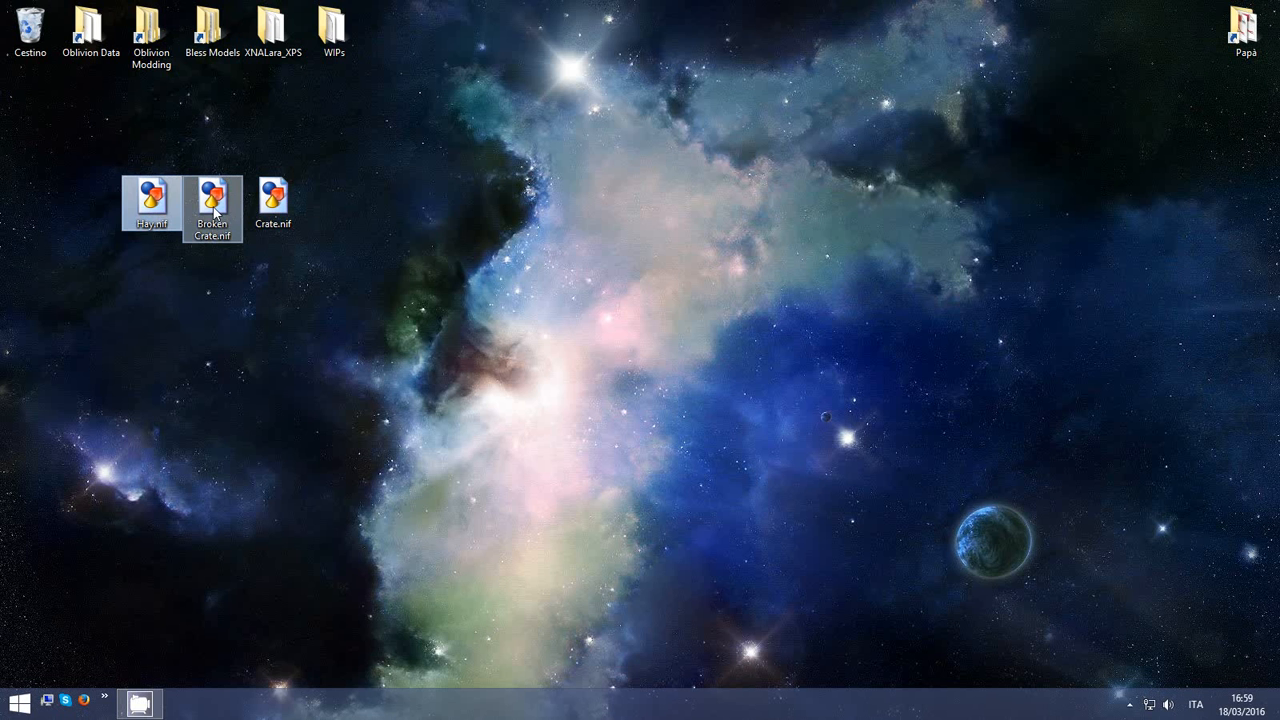
left_click(230, 236)
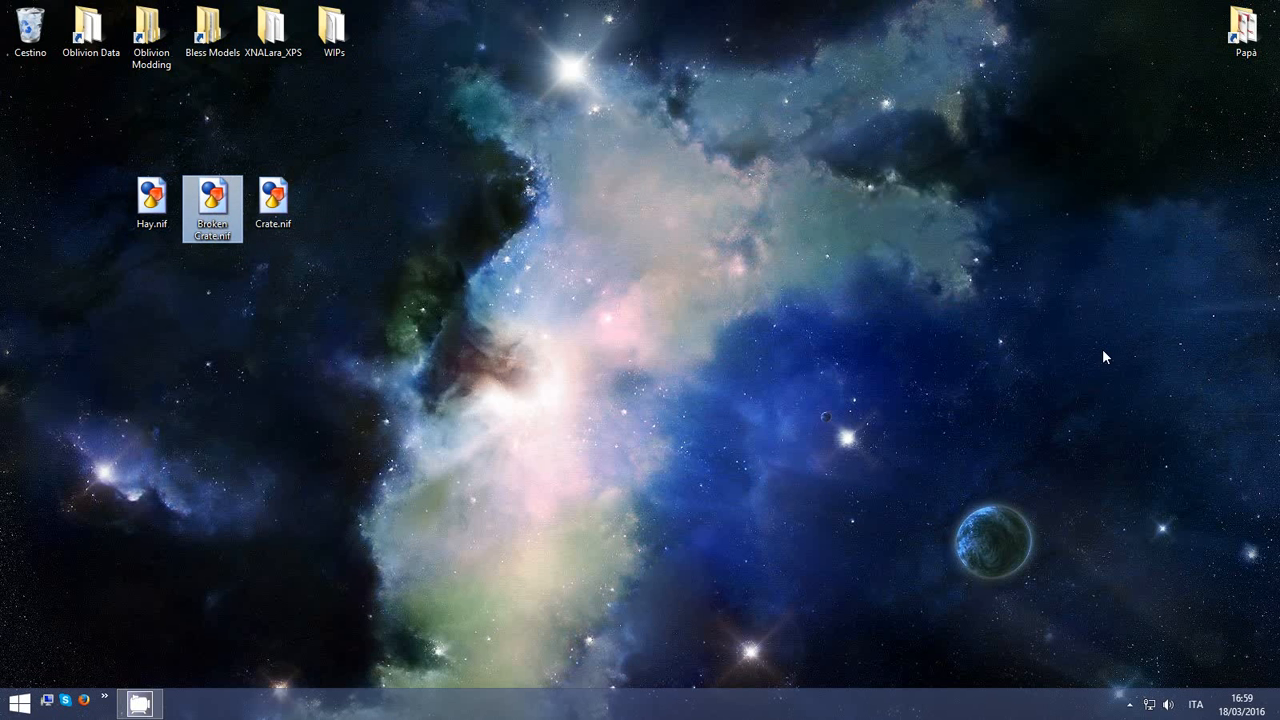
key("Return")
left_click_drag(980, 472, 1013, 415)
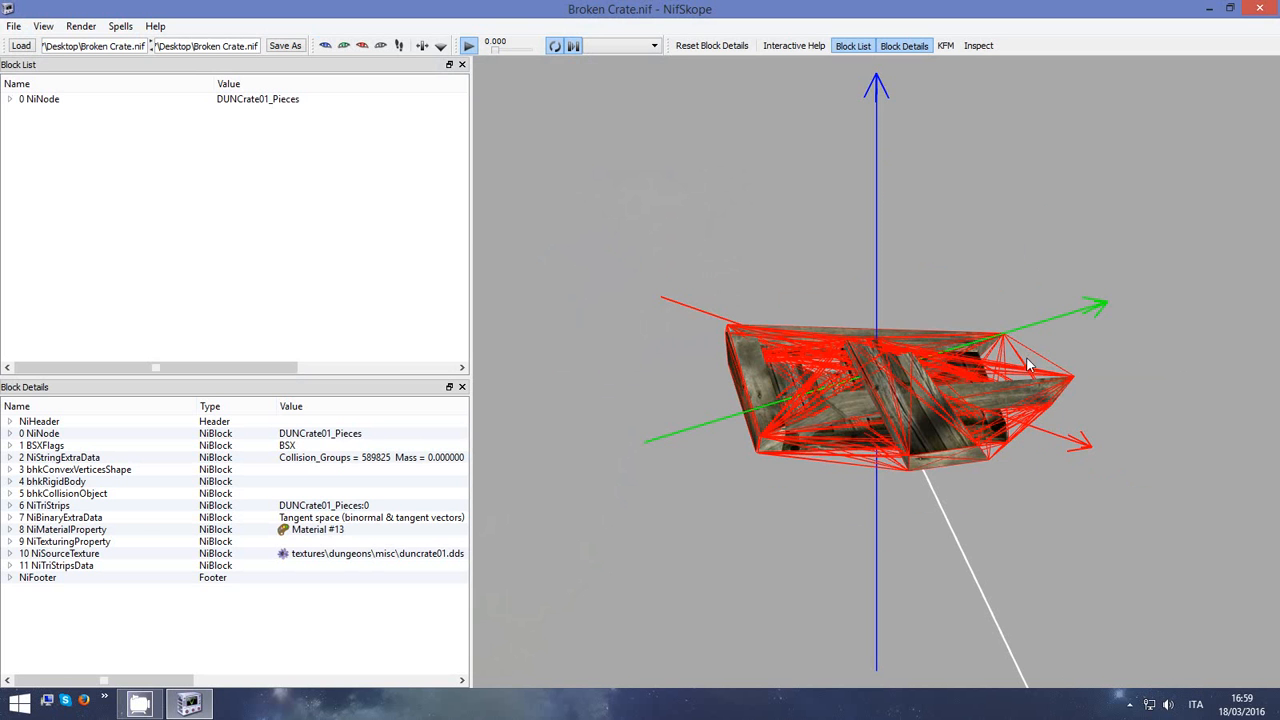
left_click_drag(1028, 366, 1029, 371)
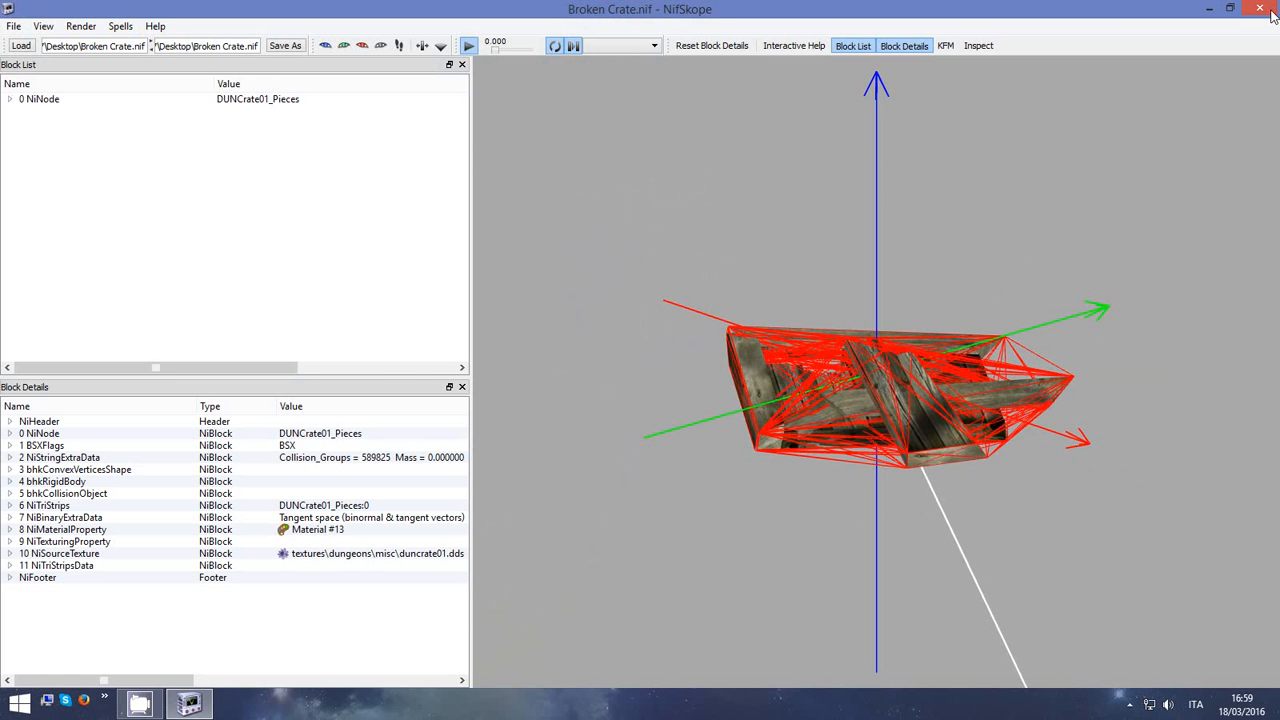
left_click(1260, 9)
Set Crate.nif apart on the desktop and copy the hay's NiTriStrips branch from Hay.nif
left_click_drag(285, 203, 452, 38)
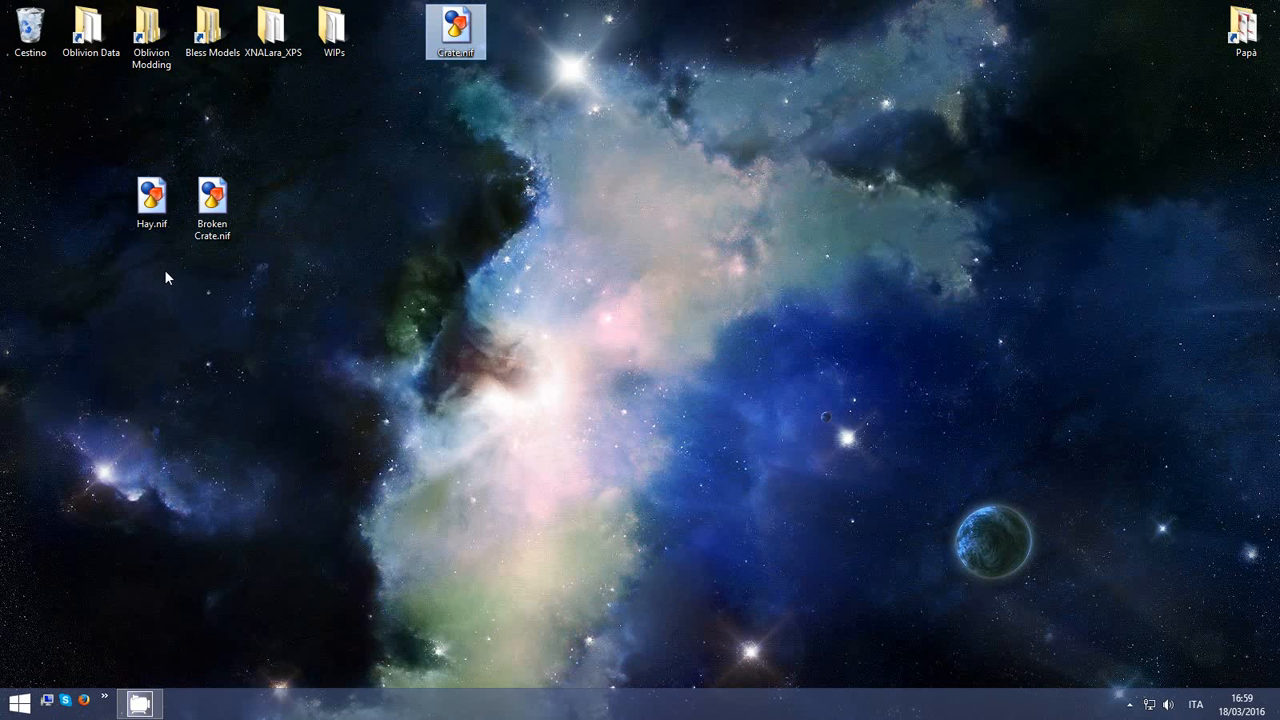
left_click(160, 205)
double_click(160, 200)
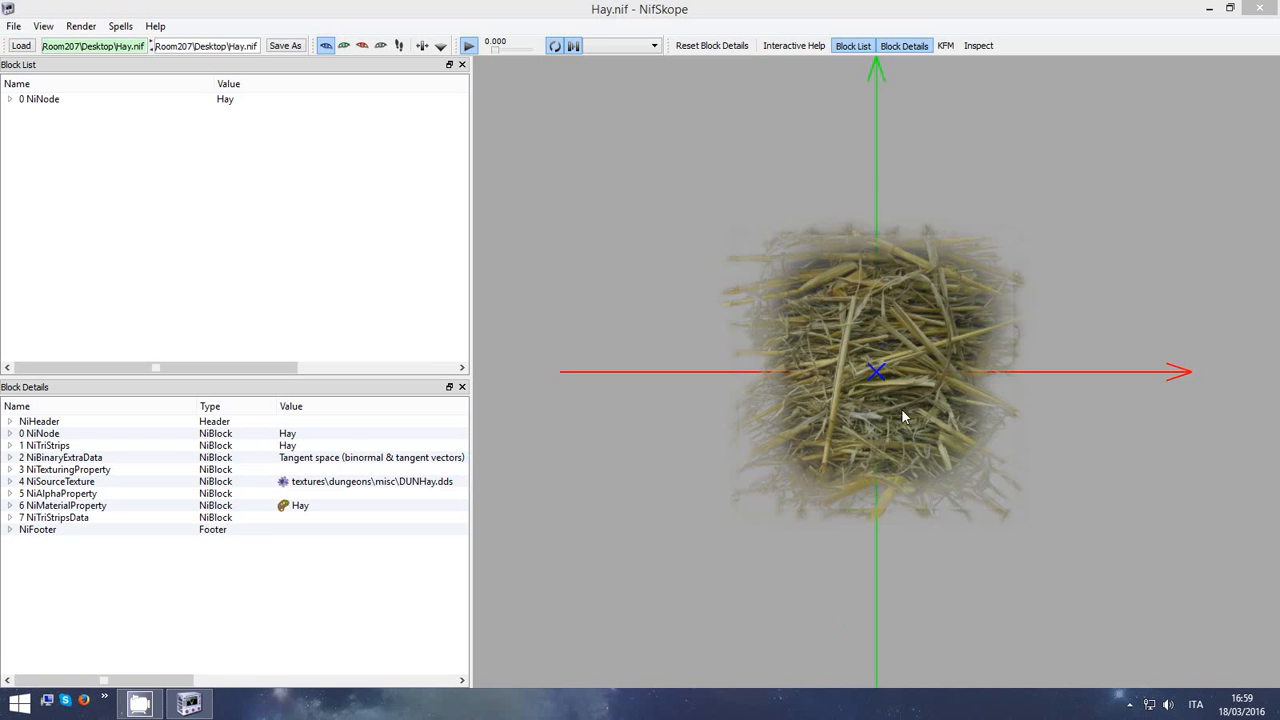
left_click_drag(902, 417, 863, 333)
left_click(837, 334)
right_click(837, 334)
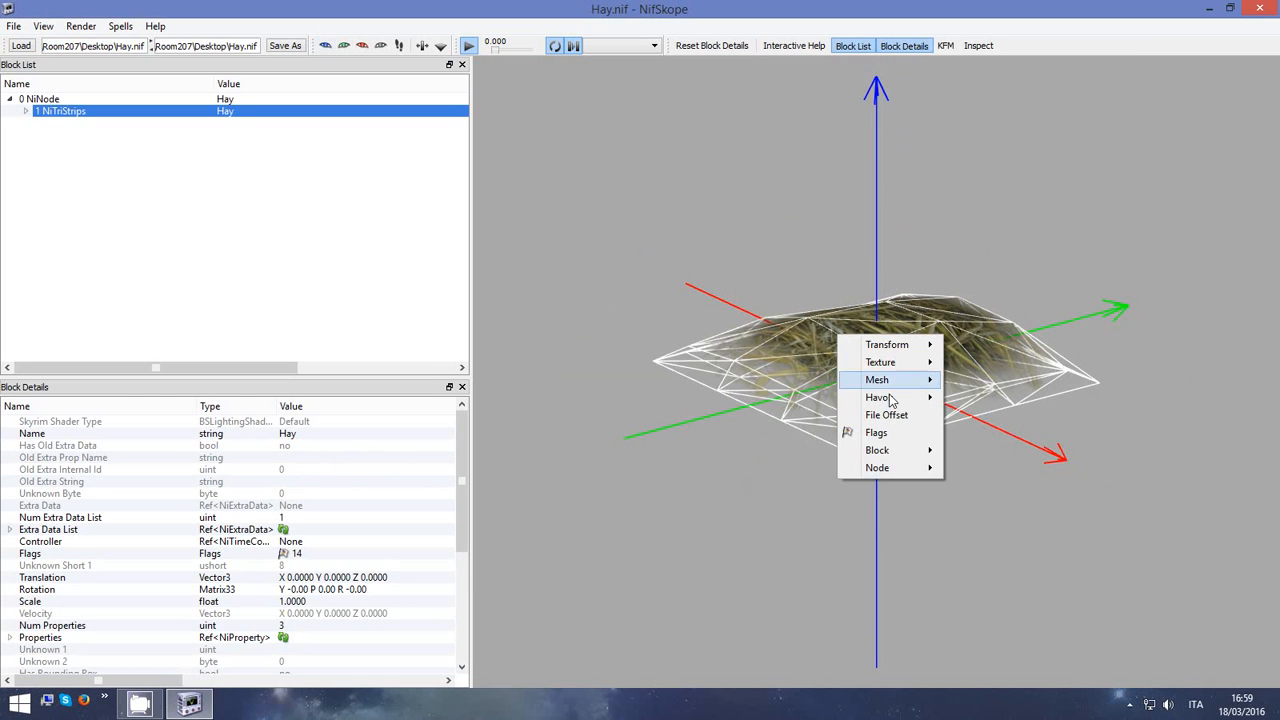
mouse_move(900, 453)
left_click(1017, 508)
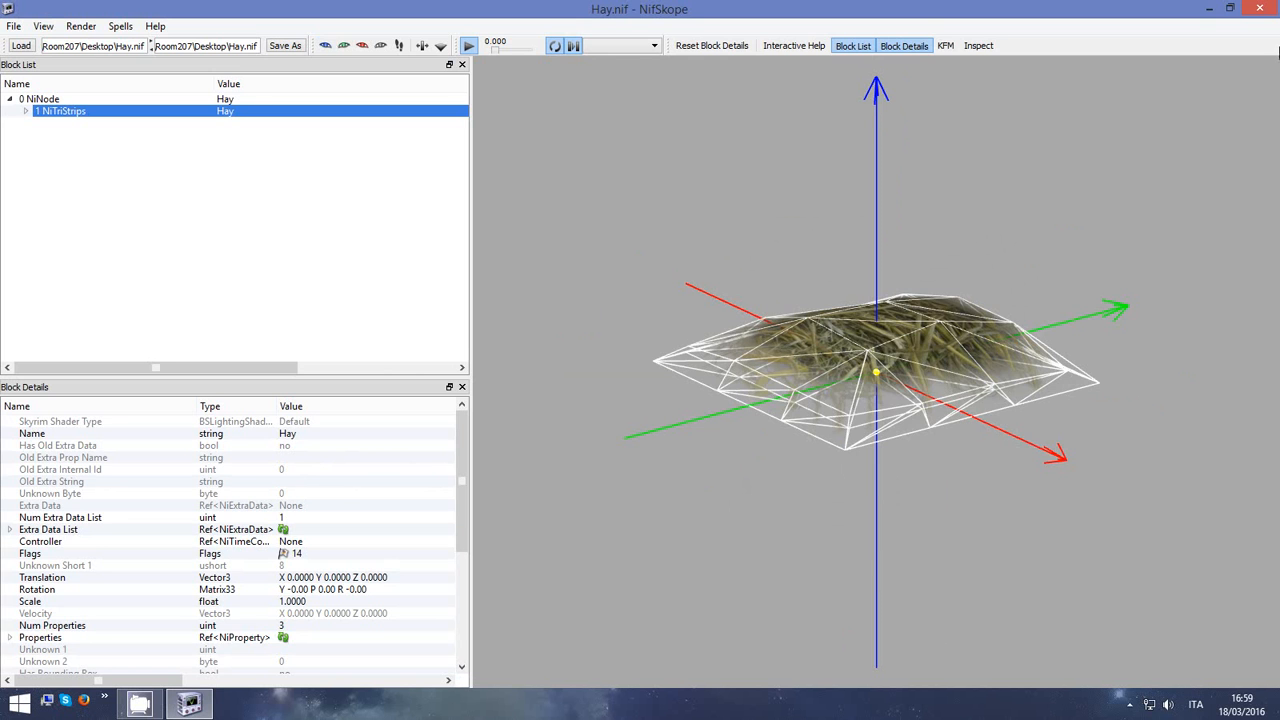
left_click(1211, 8)
Open Broken Crate.nif and paste the copied hay branch onto its root NiNode
double_click(214, 205)
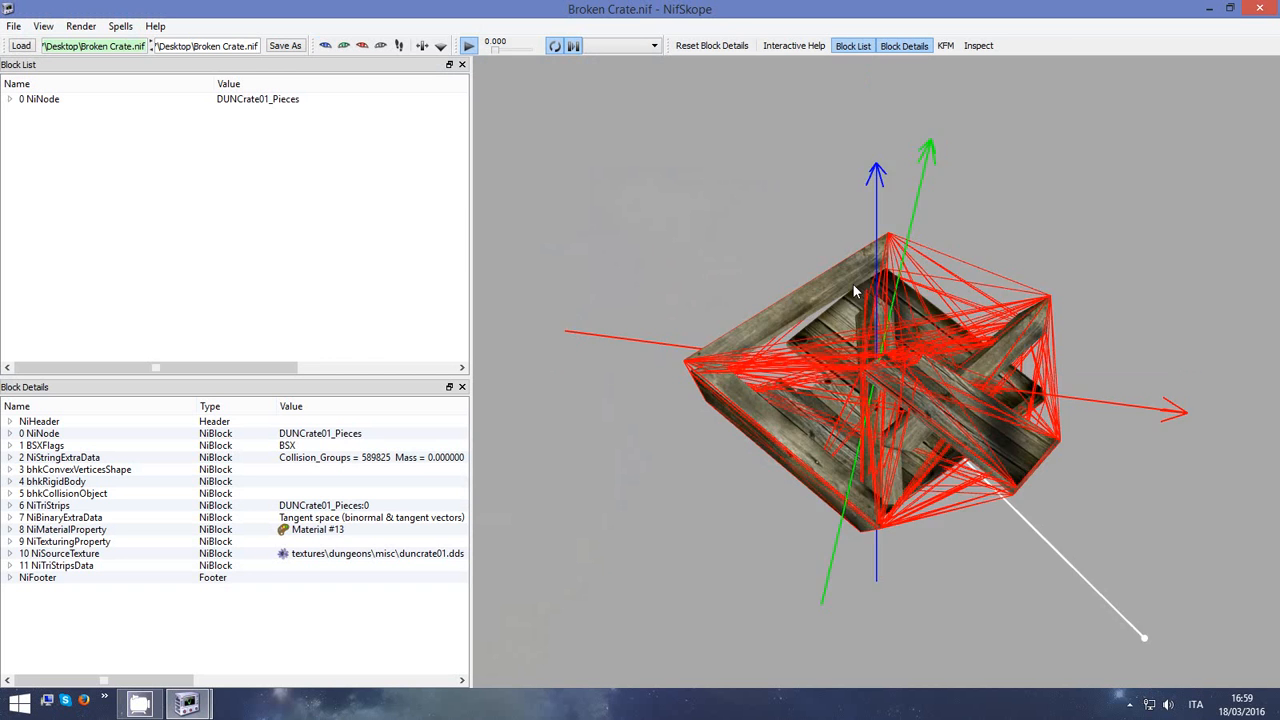
left_click_drag(855, 291, 820, 234)
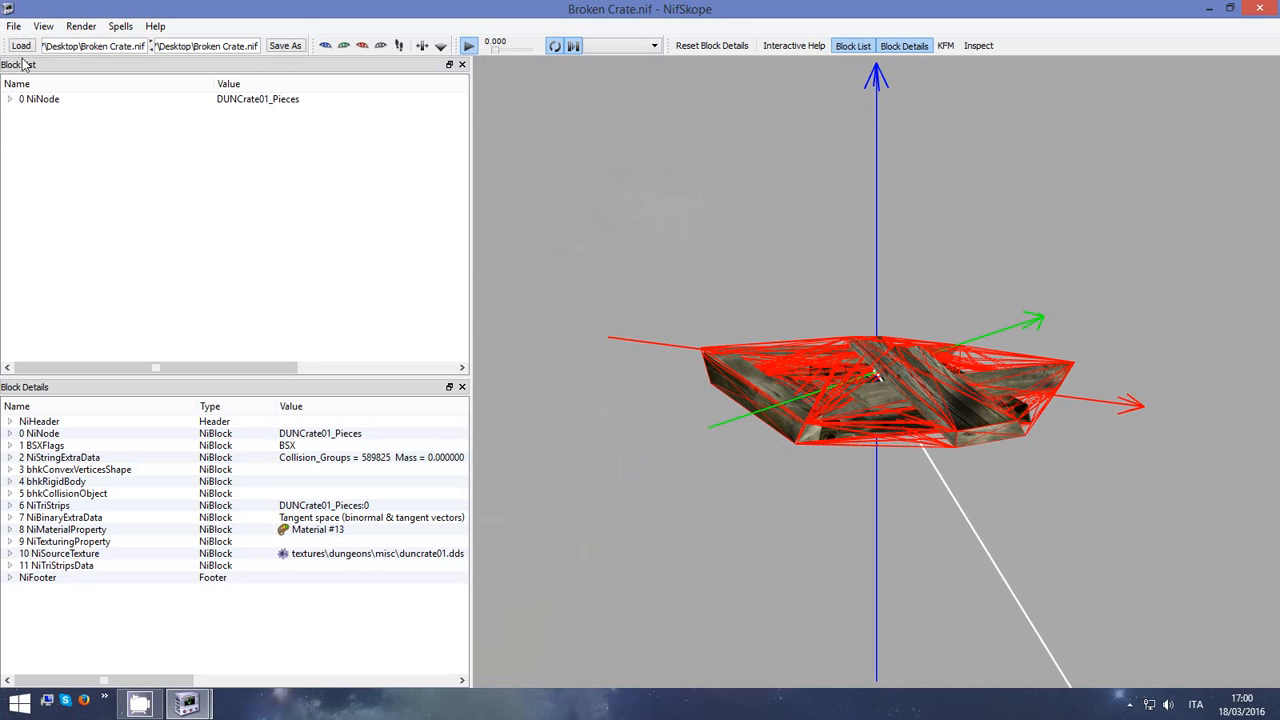
left_click(11, 99)
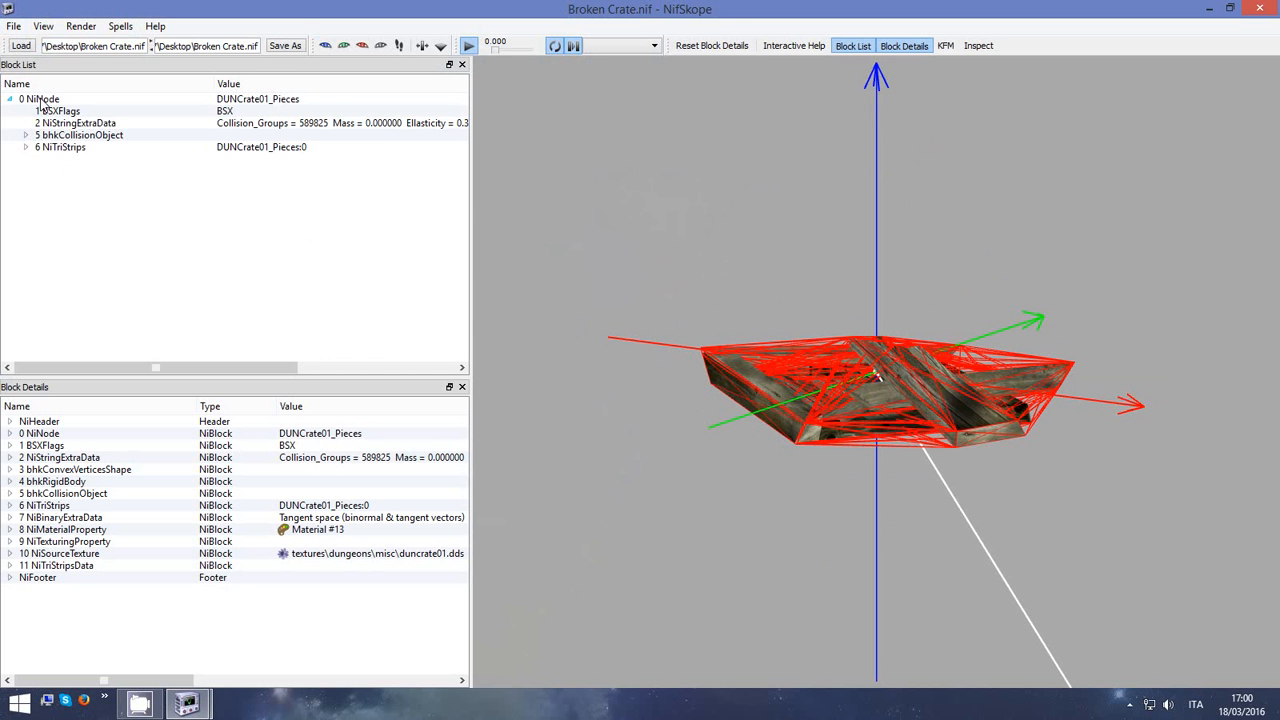
right_click(41, 103)
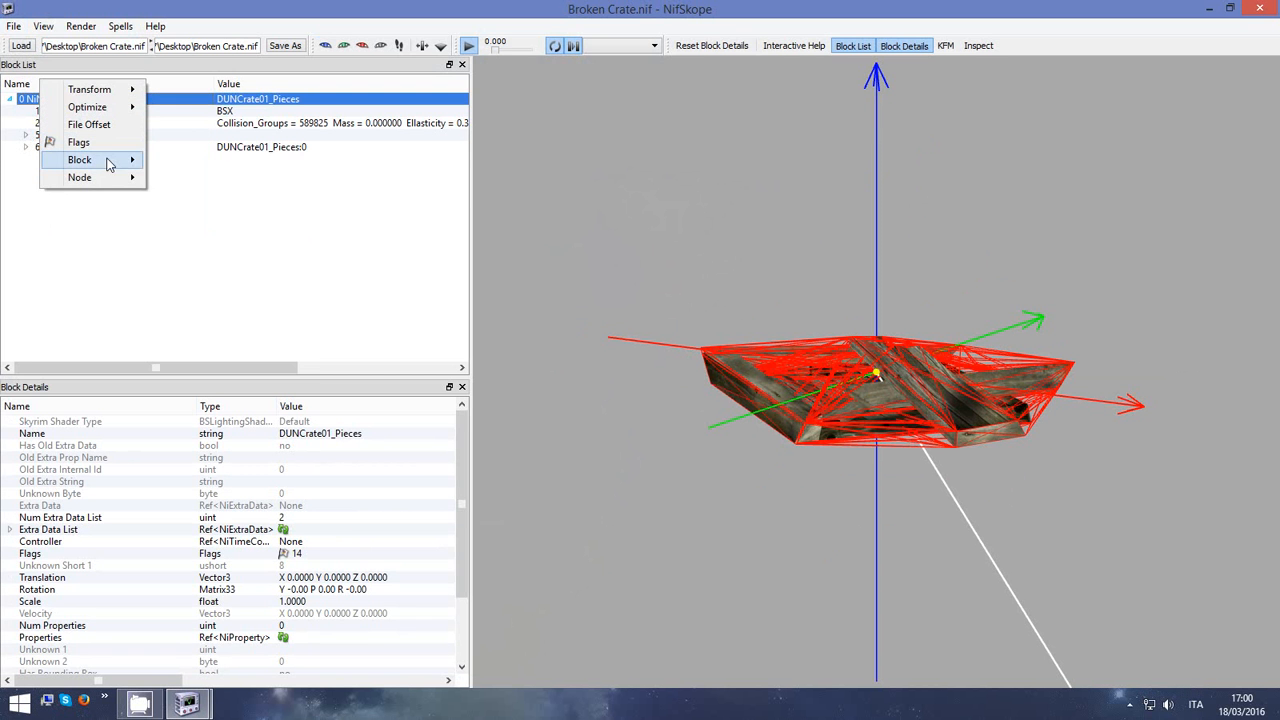
mouse_move(106, 162)
left_click(199, 234)
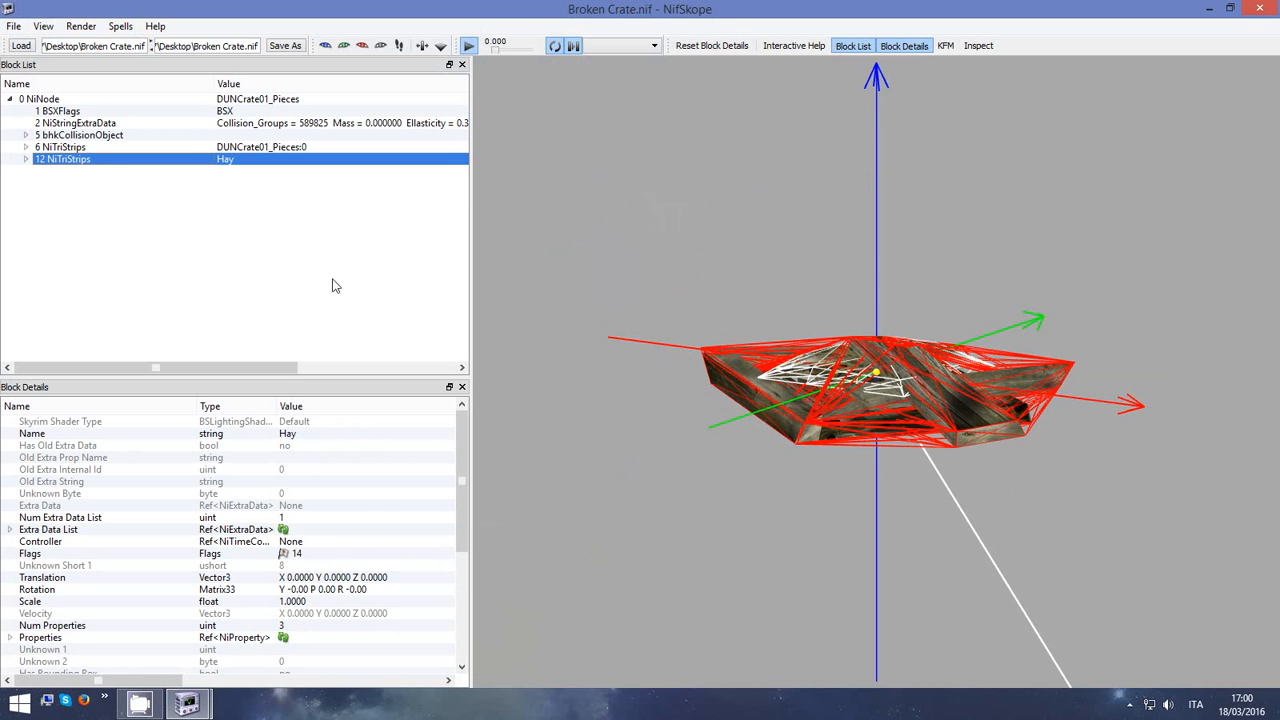
left_click_drag(771, 327, 905, 341)
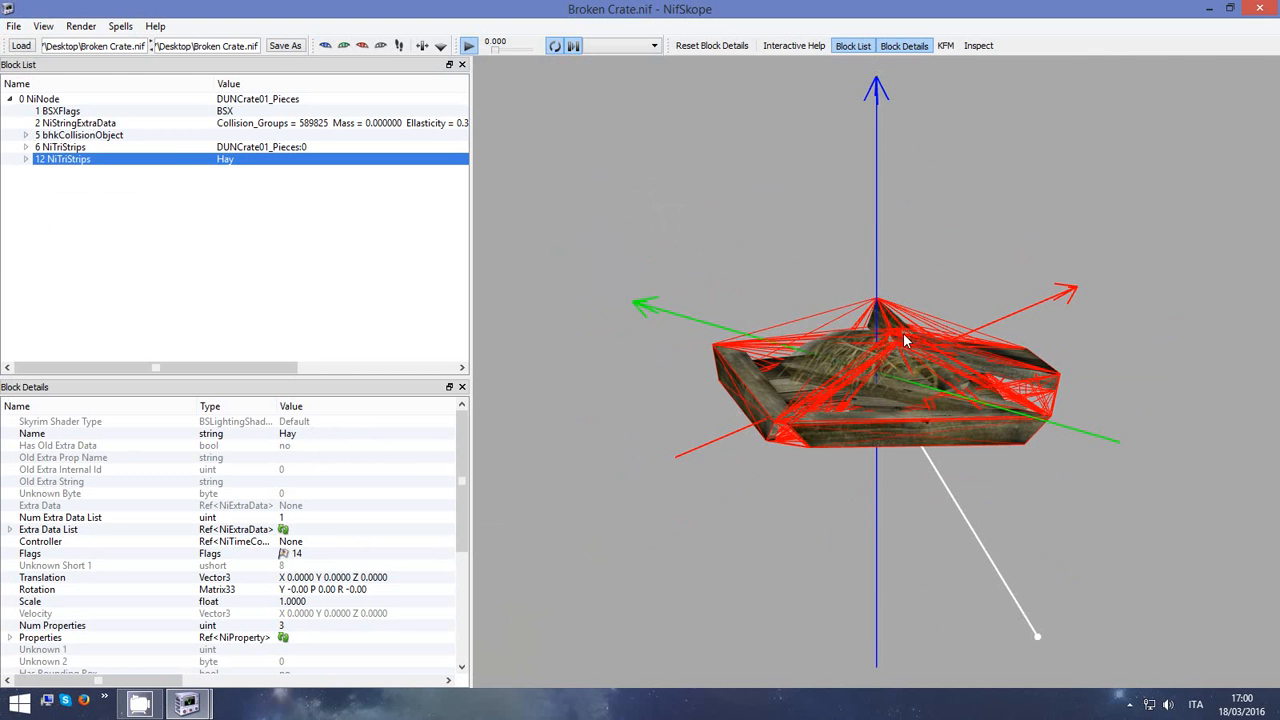
Save the combined crate and hay model to the Desktop as a new file named Import
left_click(14, 26)
left_click(48, 63)
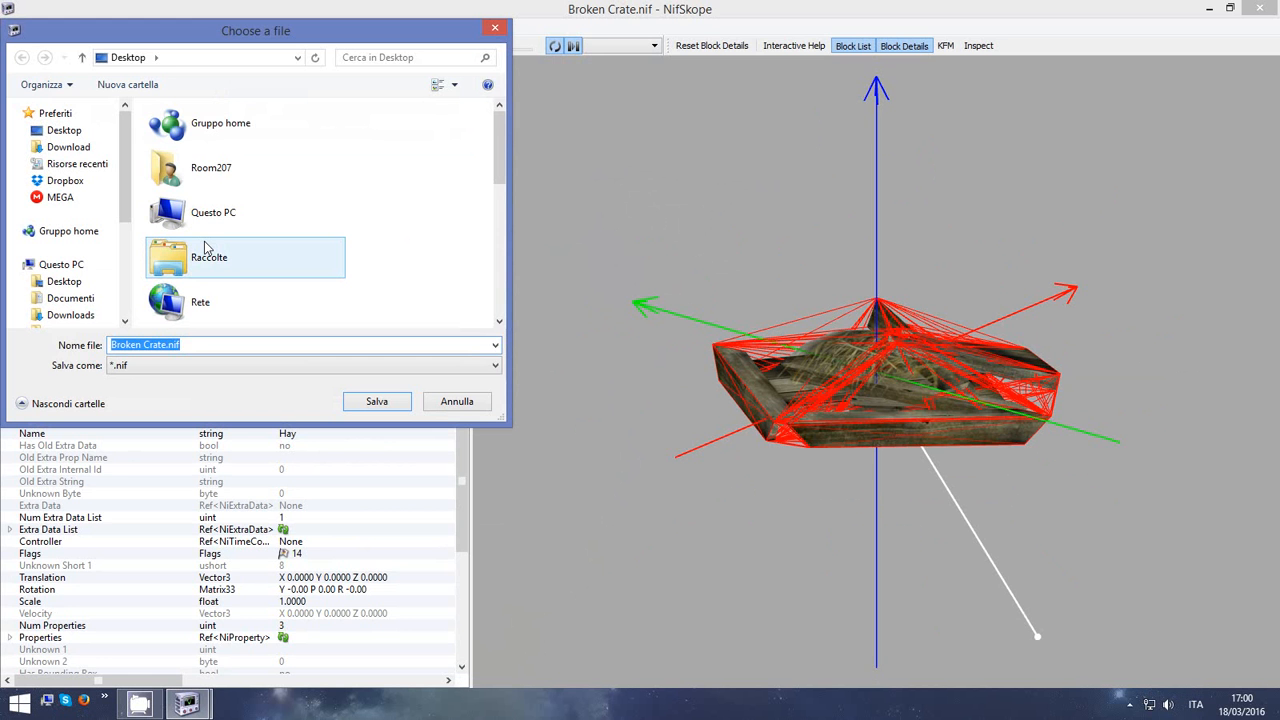
type("Import")
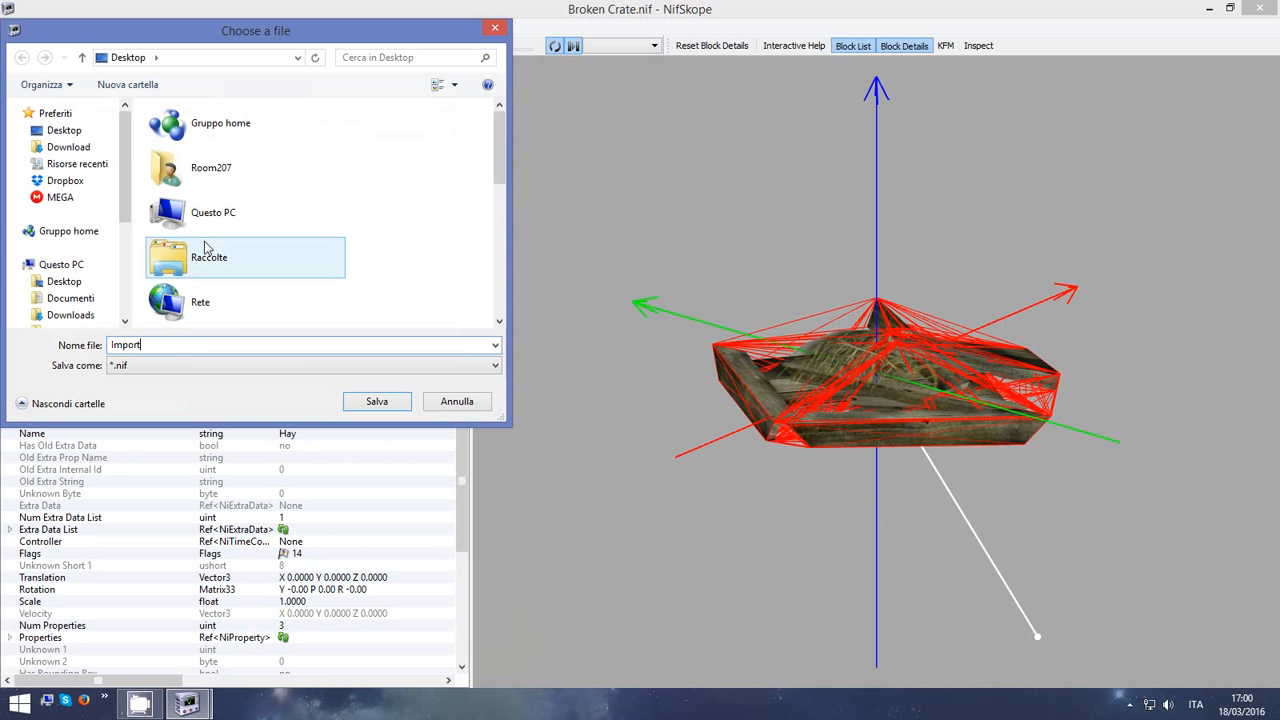
key("Return")
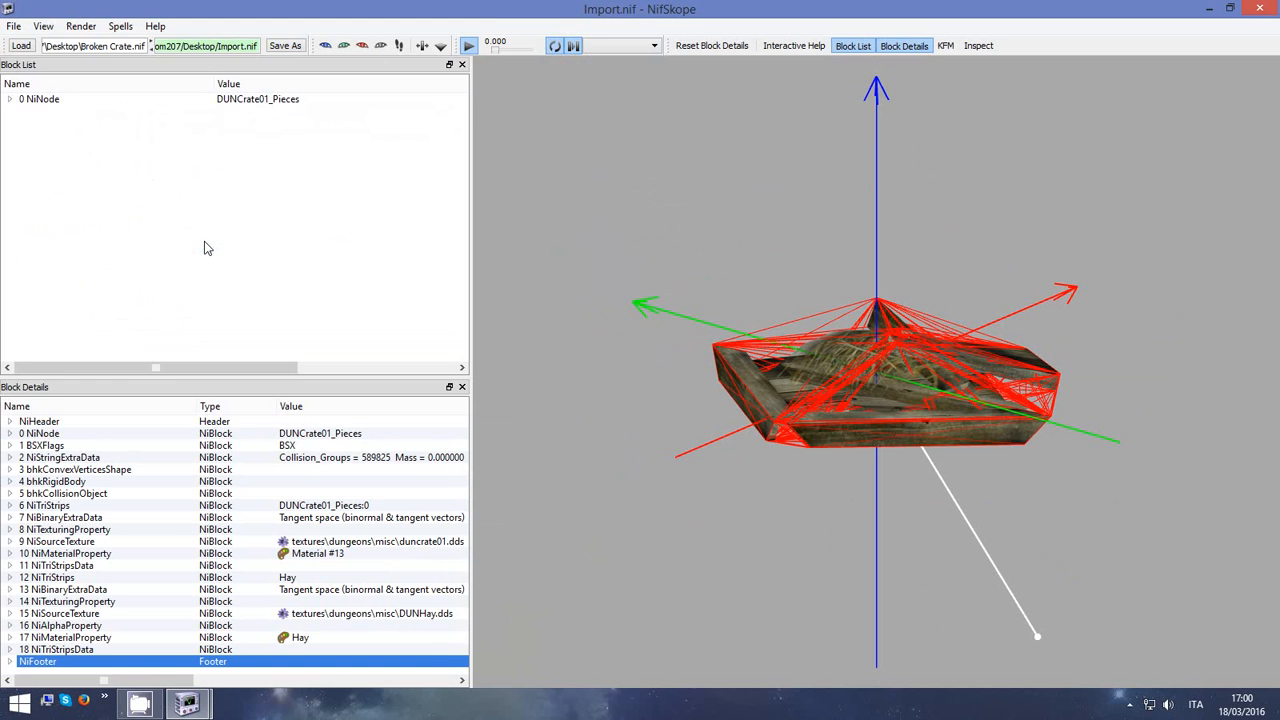
Close Import.nif in NifSkope and start Blender
left_click(1260, 10)
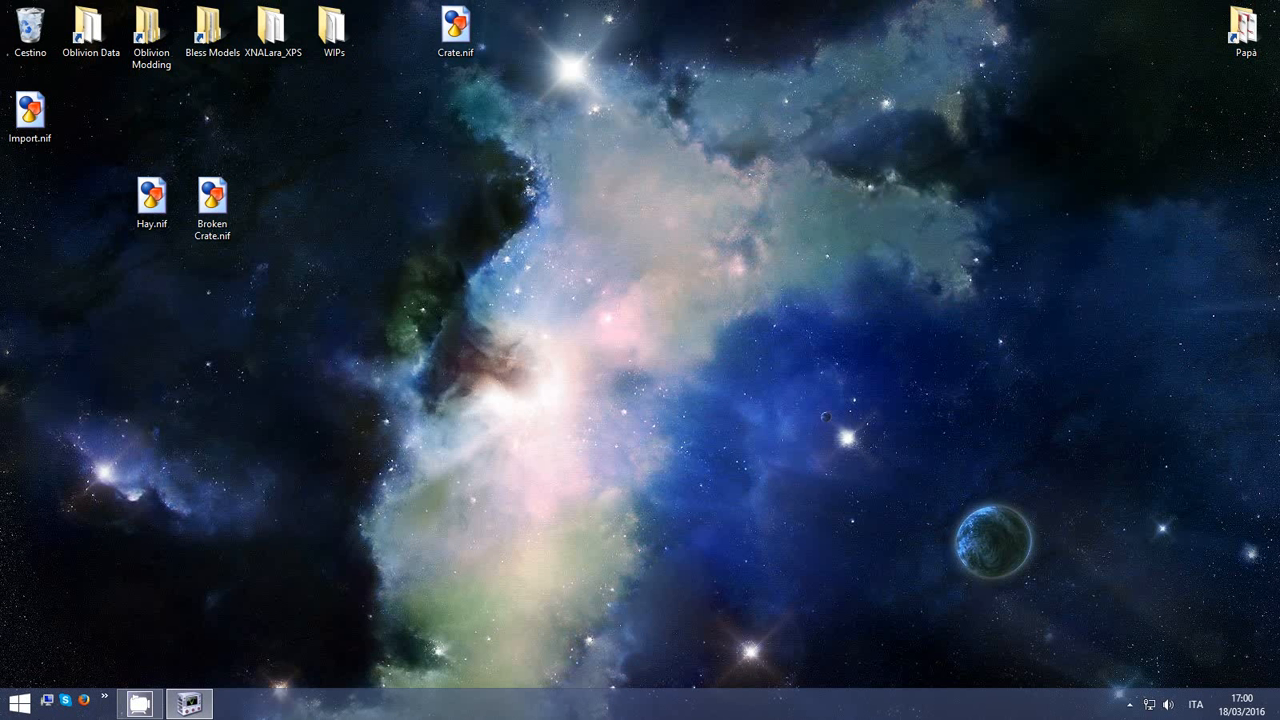
right_click(192, 712)
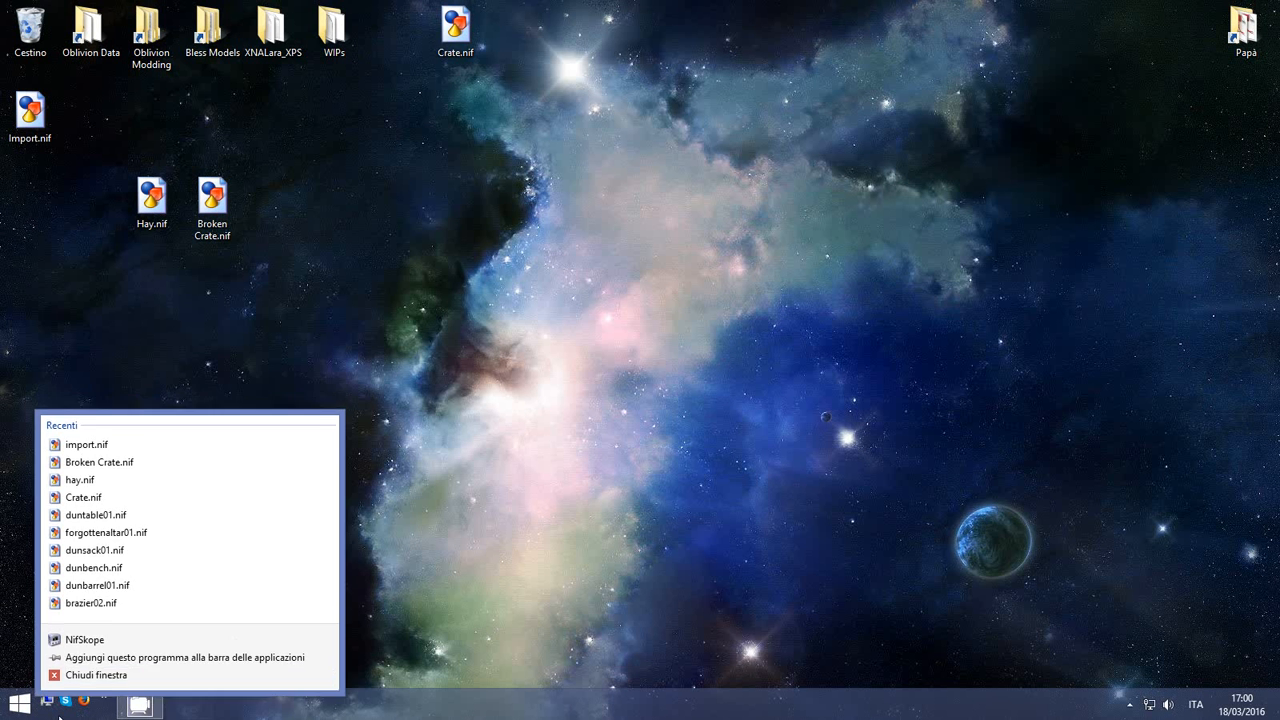
key("super")
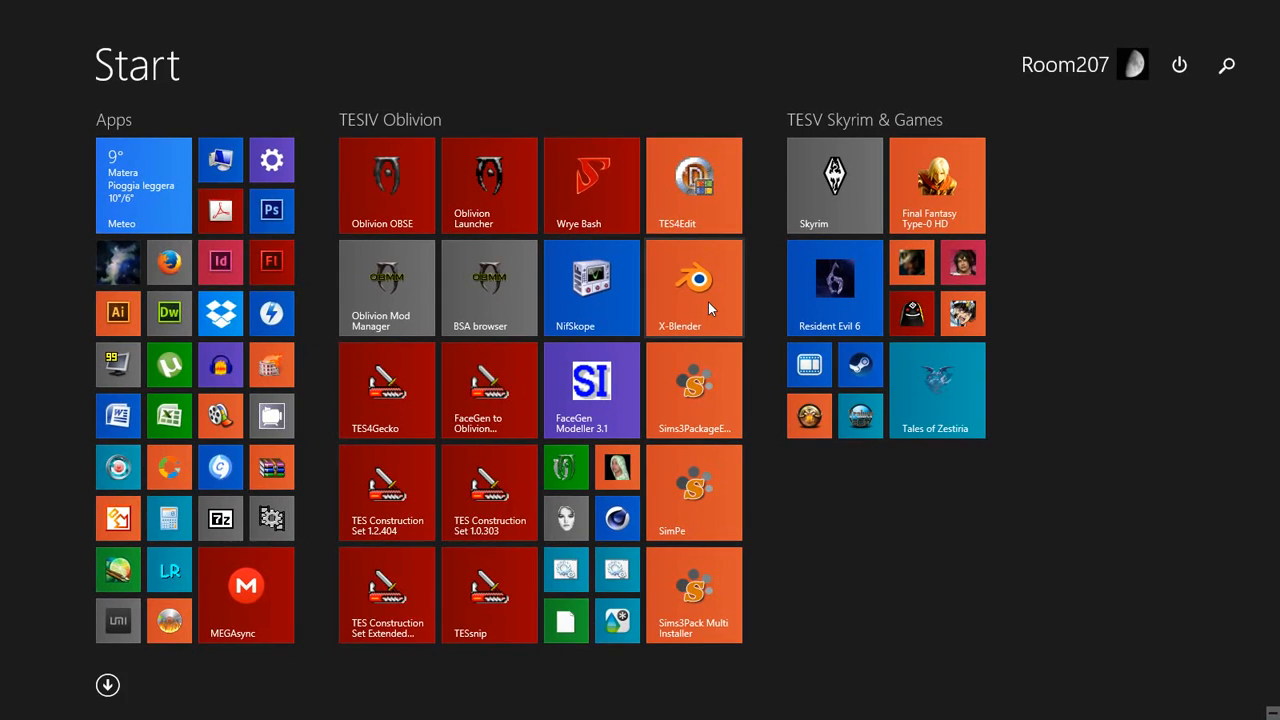
left_click(709, 302)
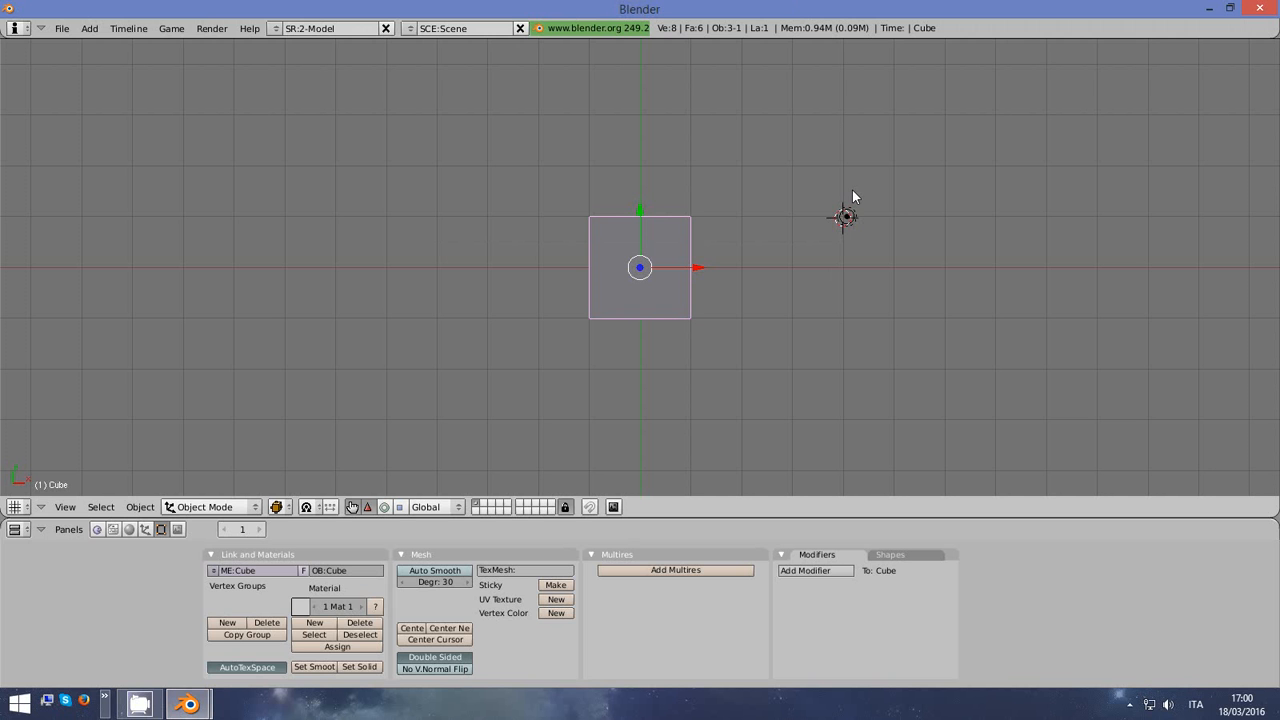
Delete all default objects from the new Blender scene
key("a")
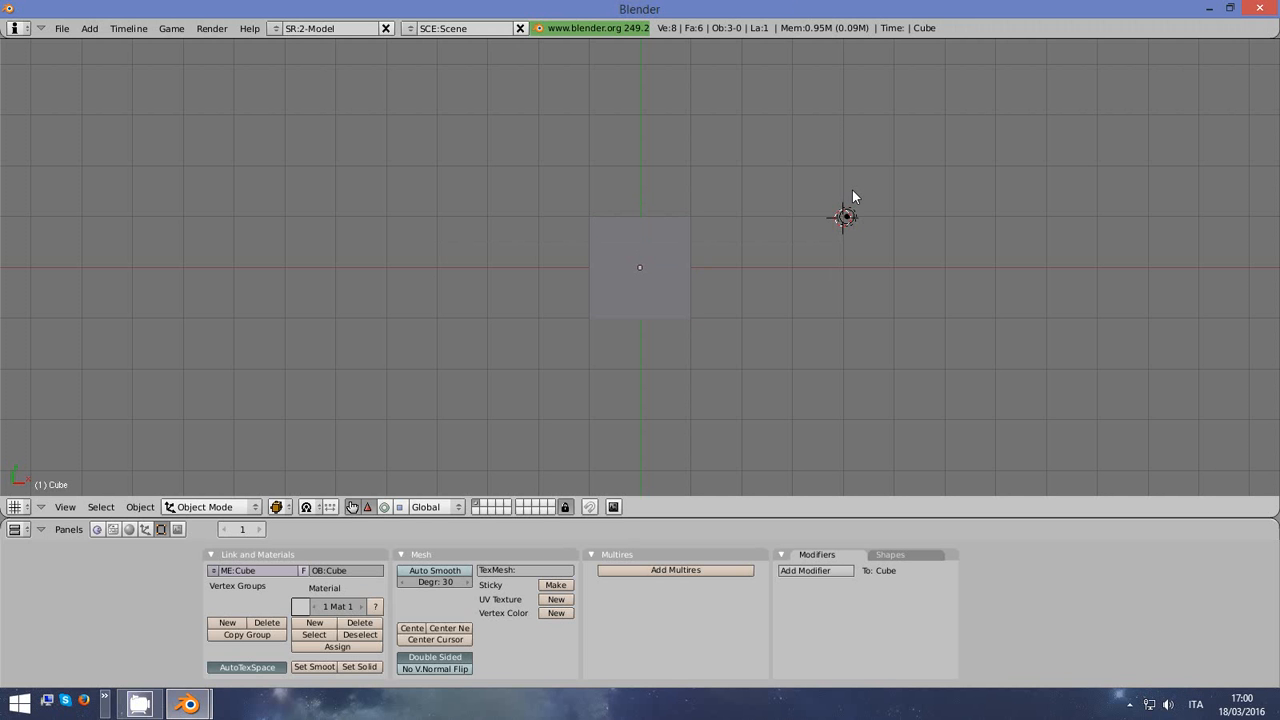
key("a")
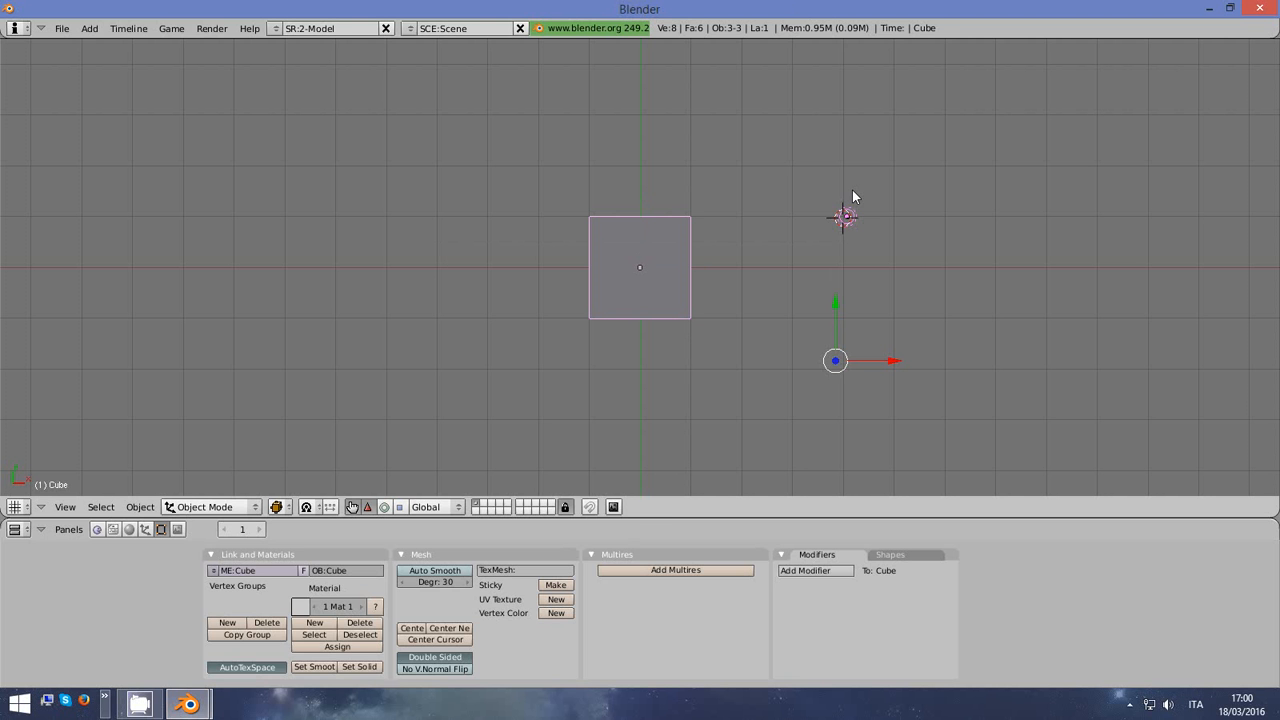
key("x")
left_click(852, 191)
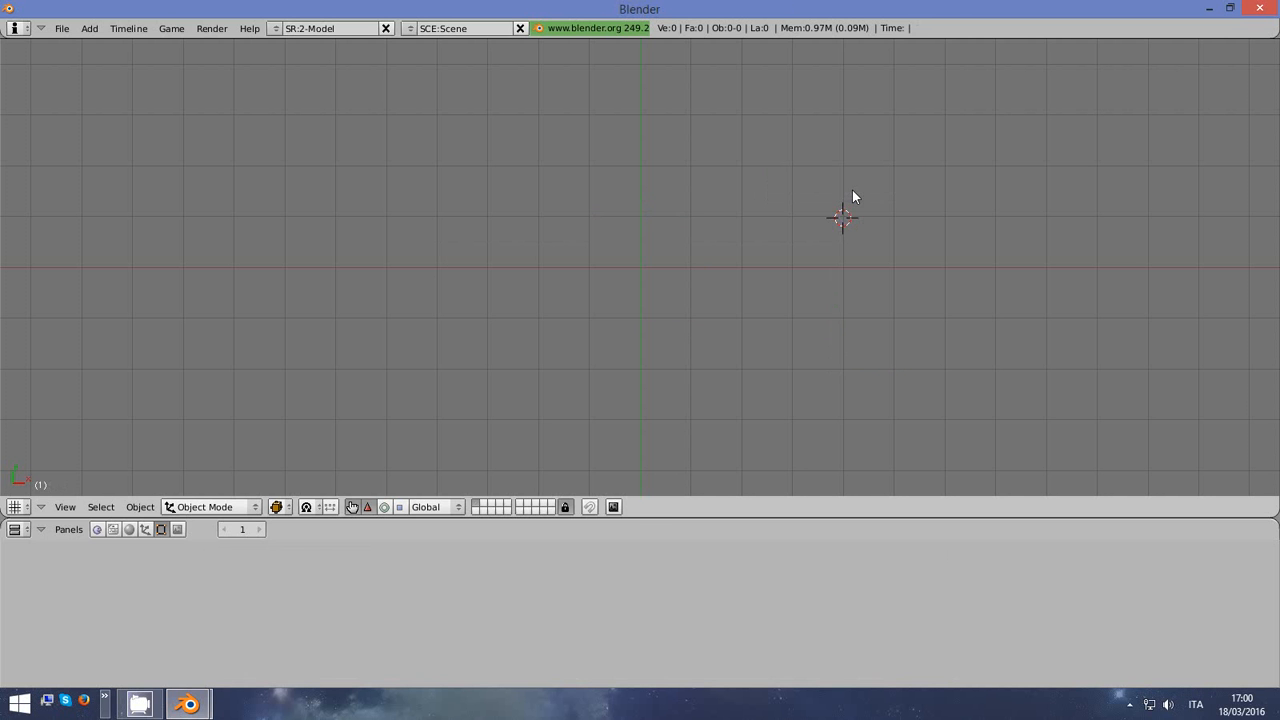
Import Import.nif from the Desktop as a NetImmerse/Gamebryo file, keeping the current import options
left_click(62, 28)
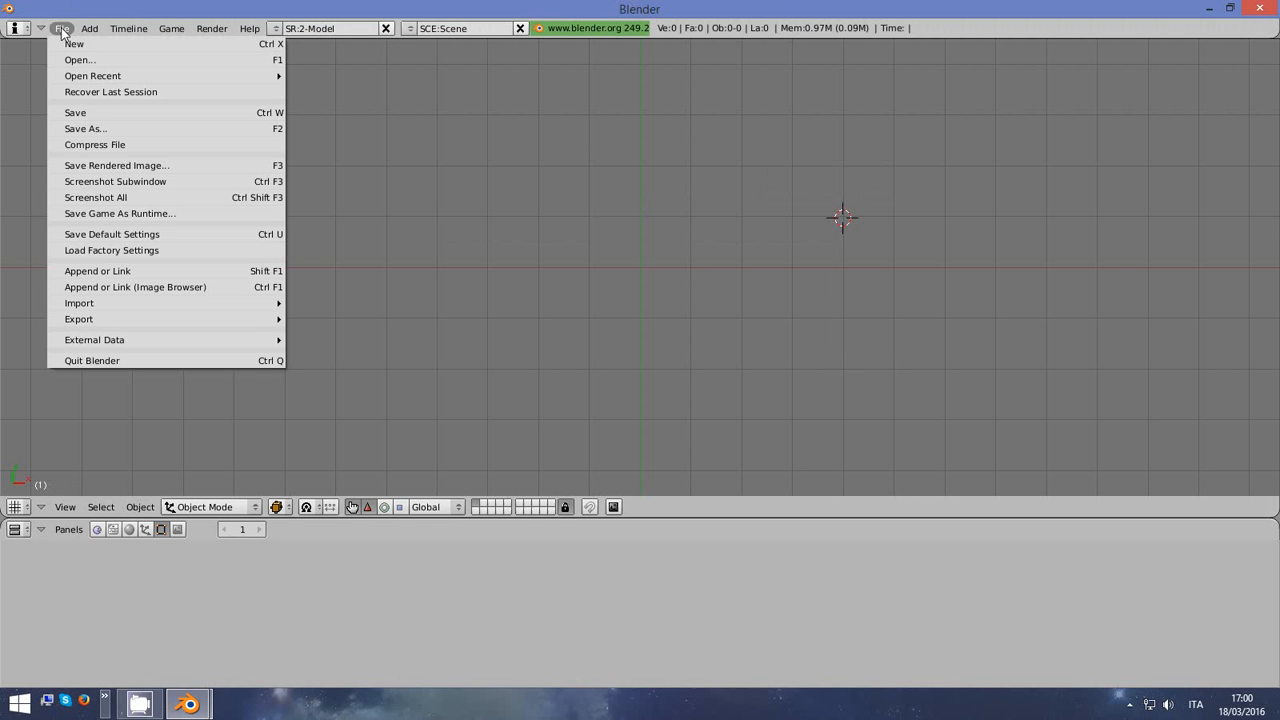
left_click(124, 307)
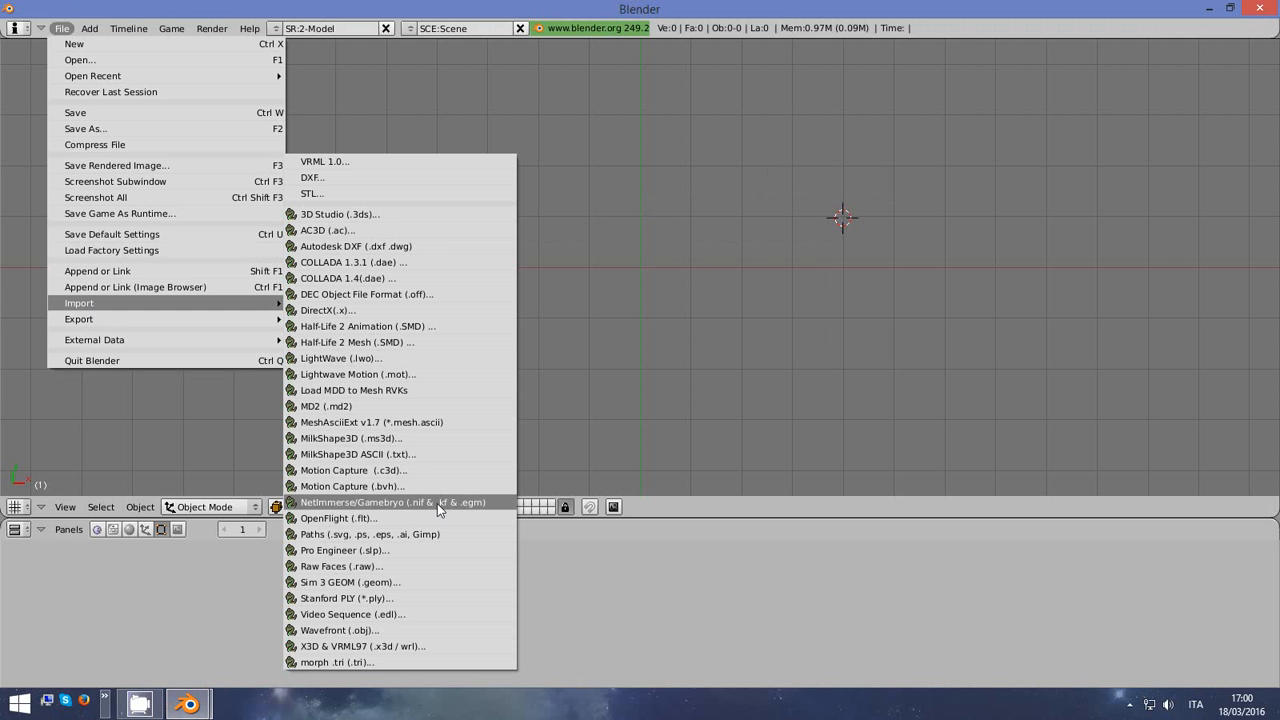
left_click(410, 508)
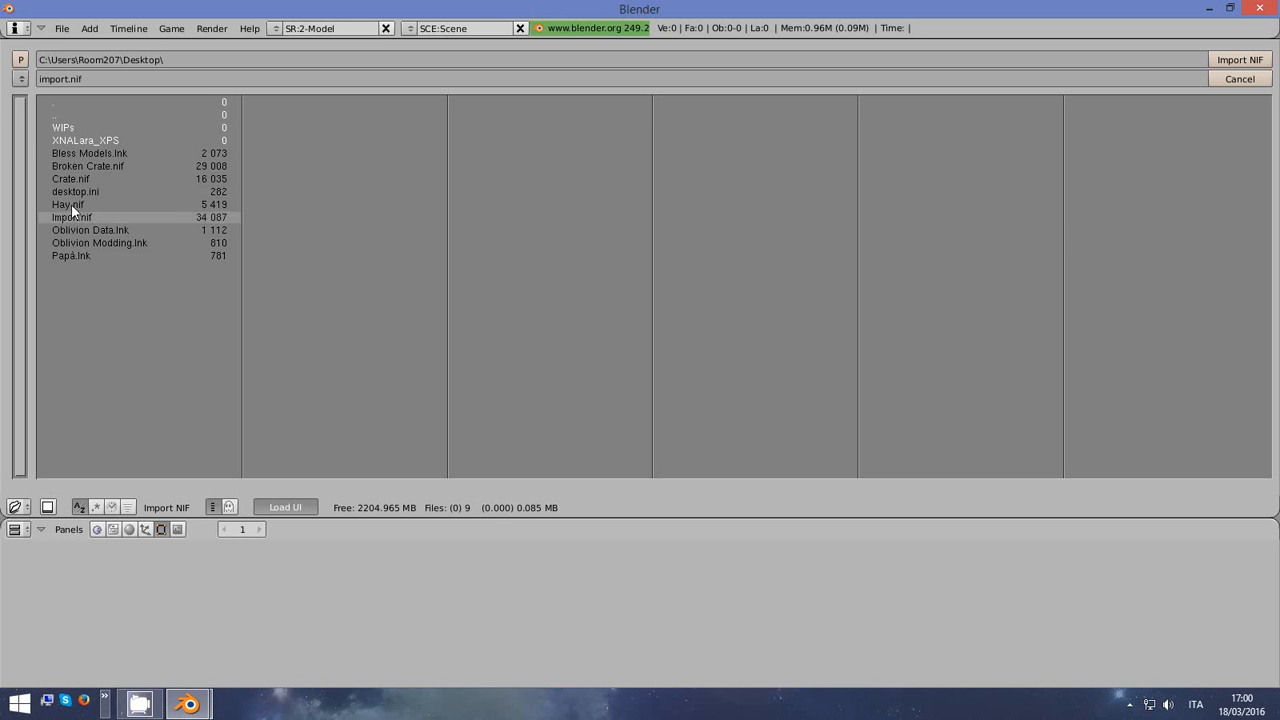
left_click(82, 217)
left_click(1236, 59)
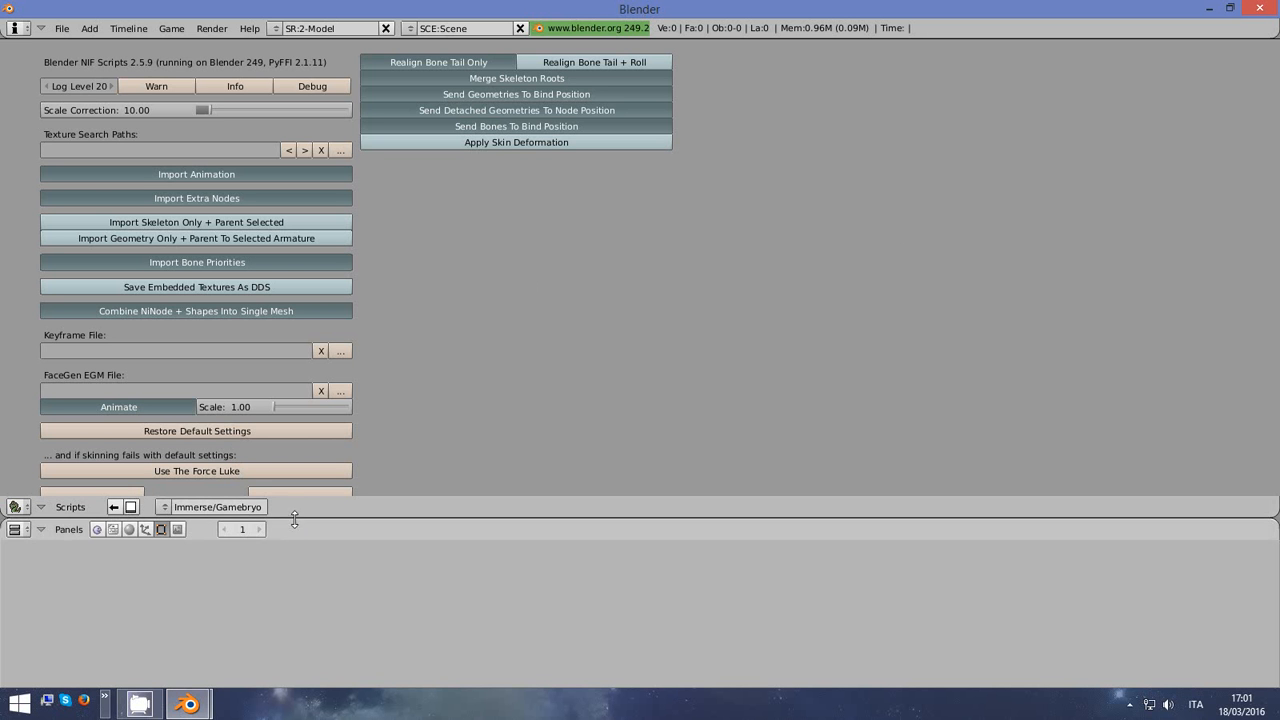
left_click_drag(294, 518, 294, 556)
left_click(137, 493)
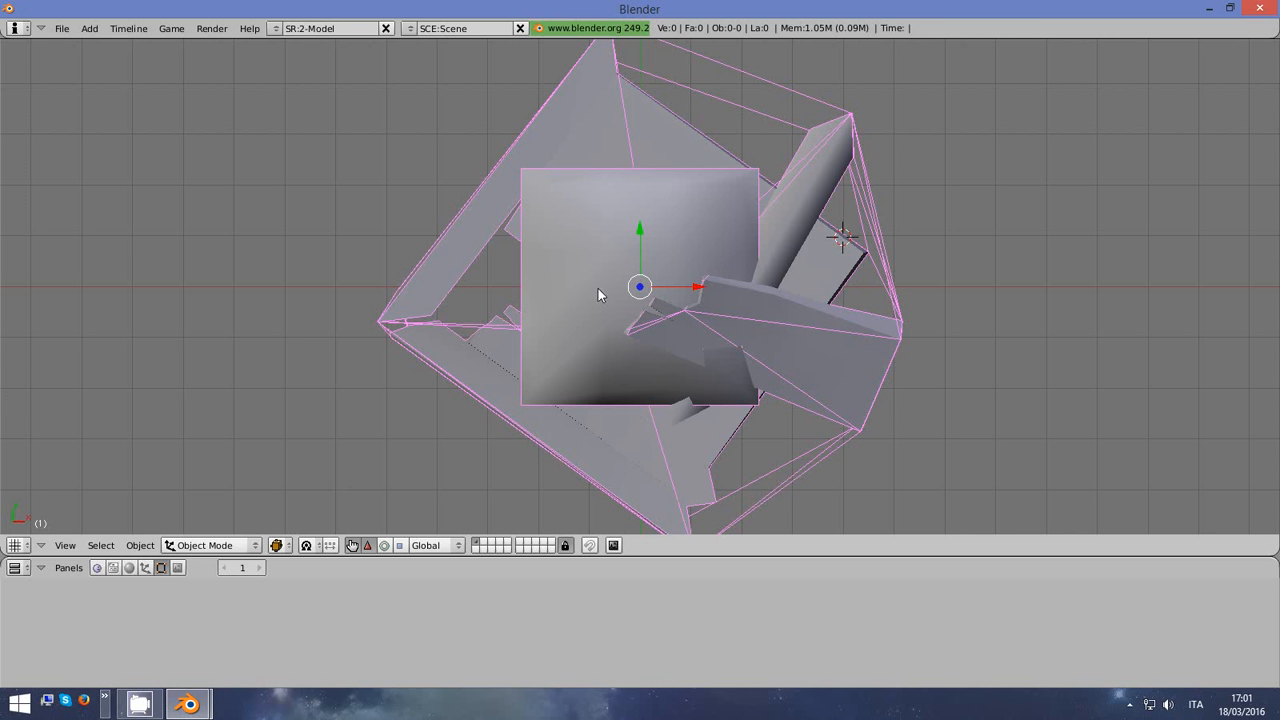
Move the Hay mesh from the first layer to the second layer
middle_click_drag(600, 291, 552, 252)
right_click(547, 241)
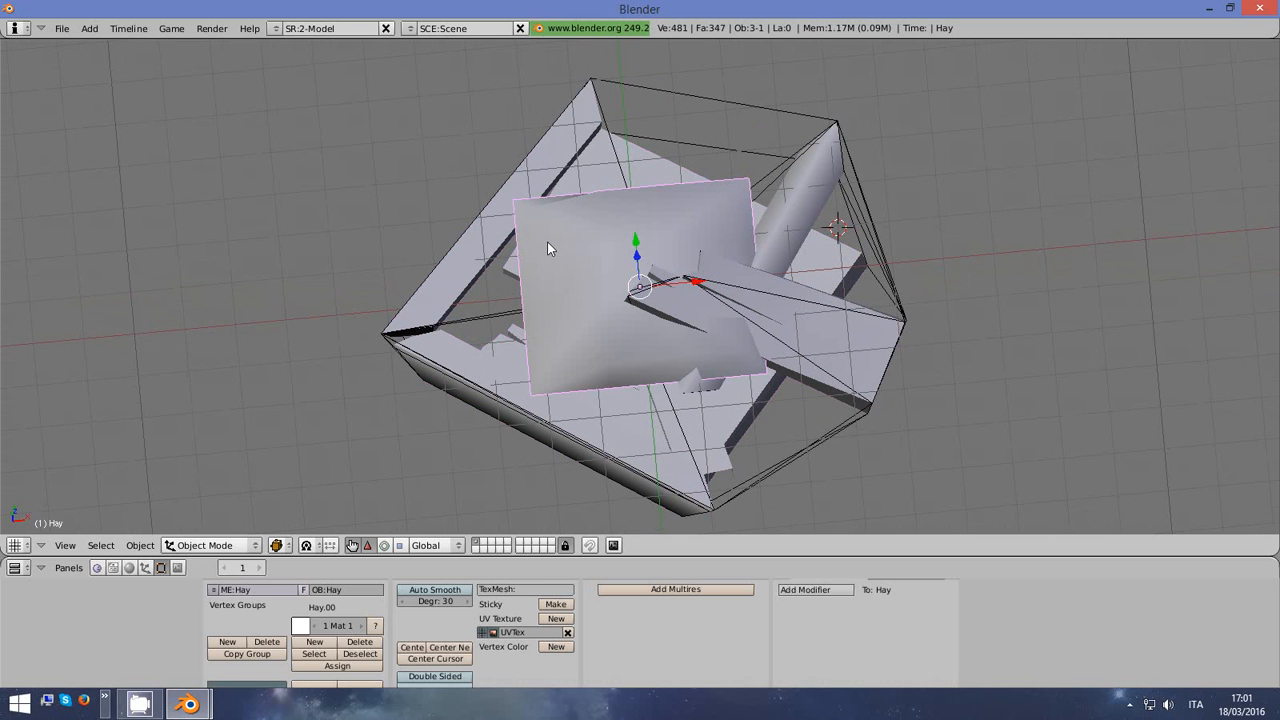
left_click(145, 567)
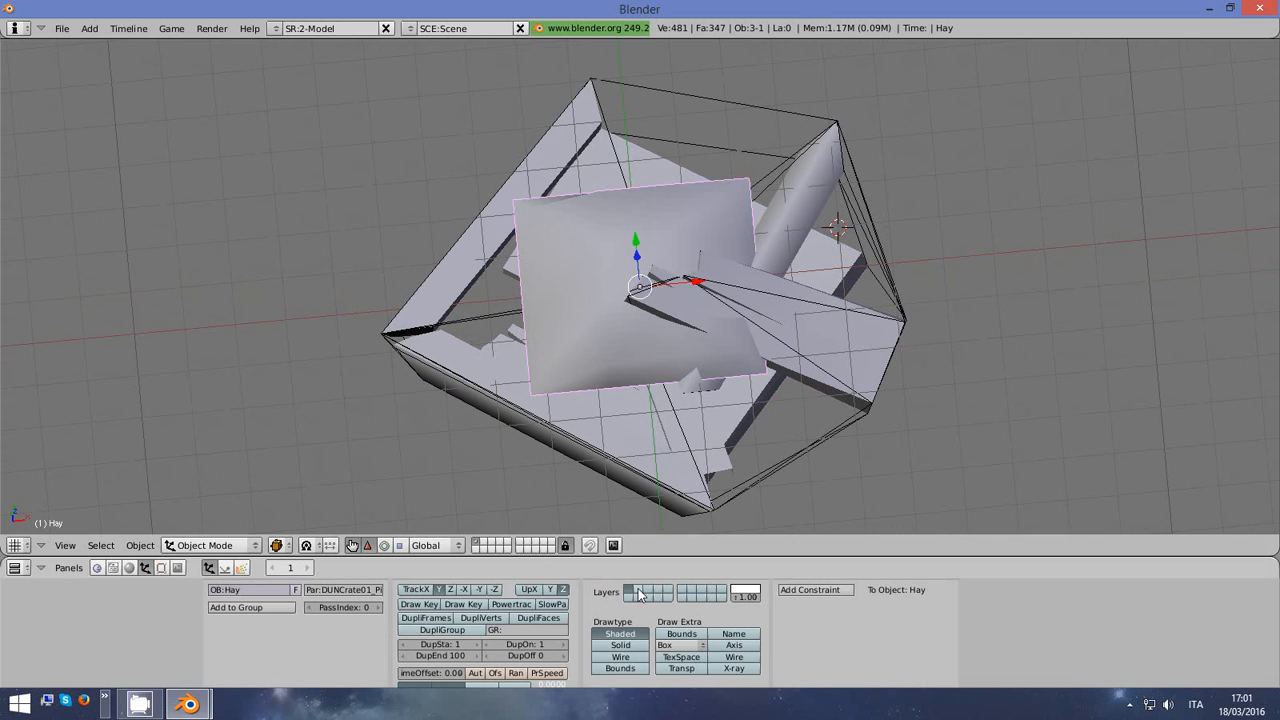
left_click(640, 592)
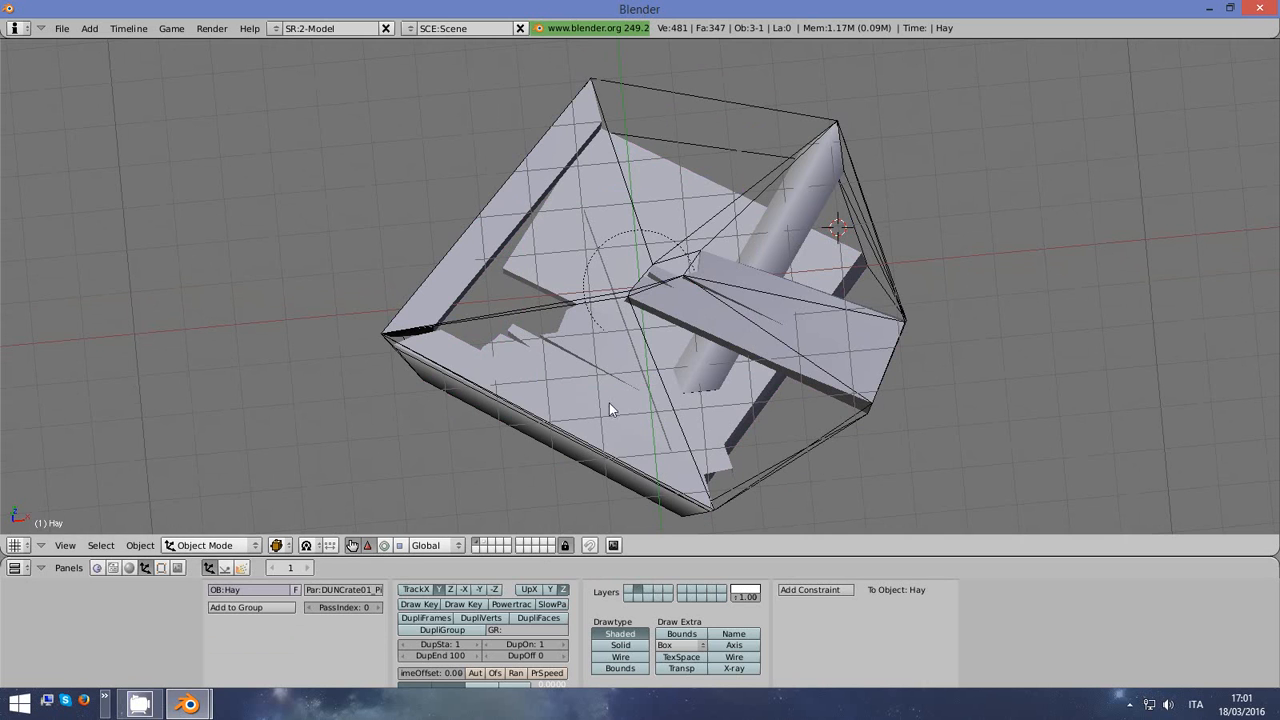
Delete the DUNCrate01_Pieces mesh and select the crate's remaining wireframe collision
right_click(570, 400)
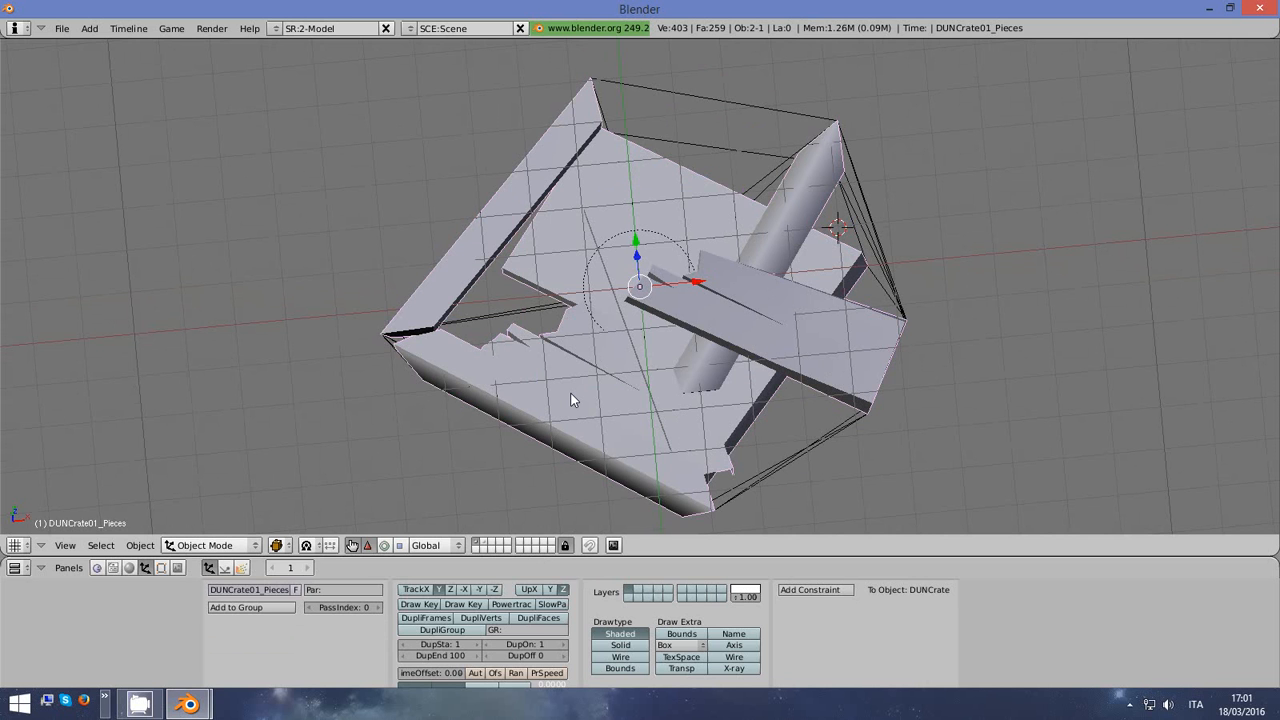
key("x")
left_click(572, 396)
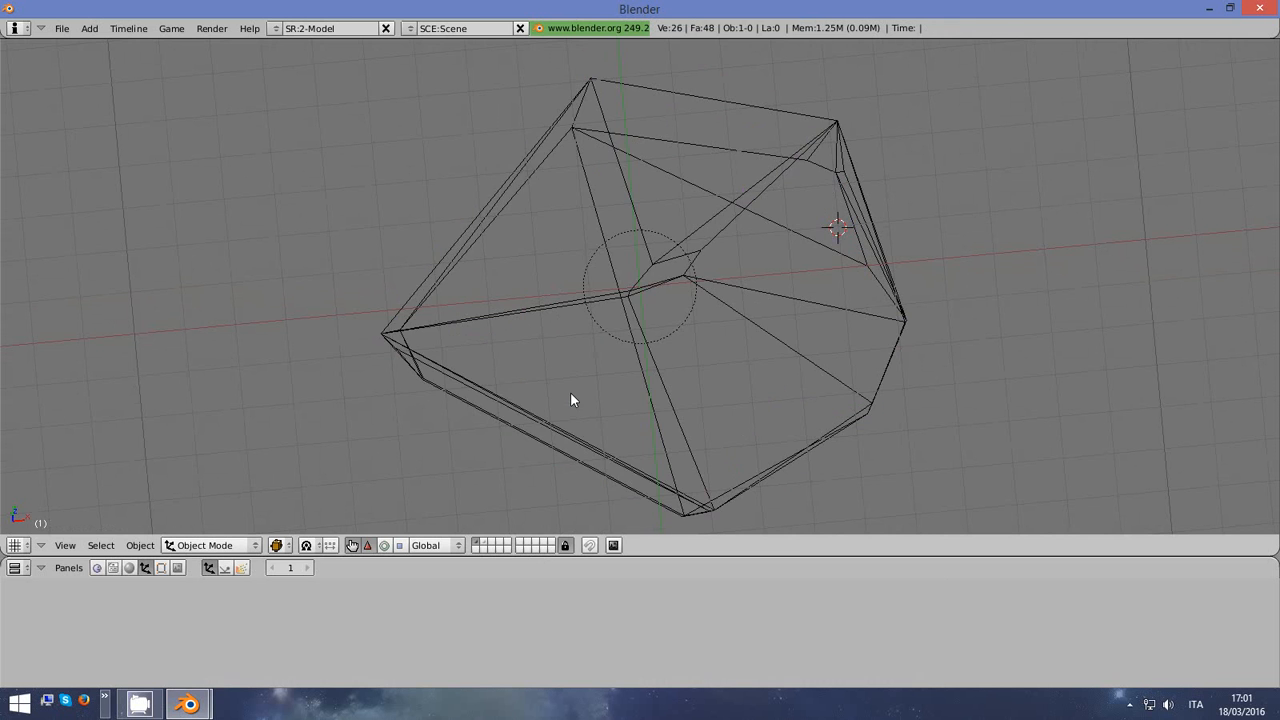
right_click(655, 372)
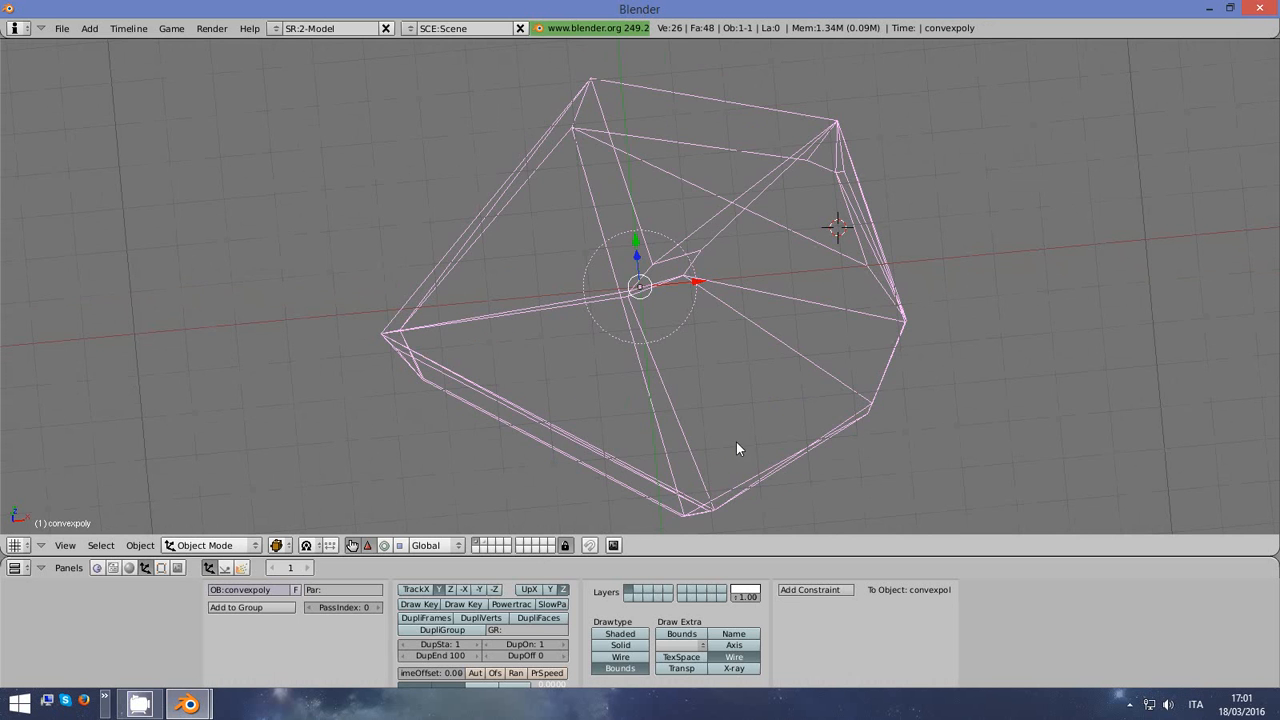
middle_click_drag(736, 443, 665, 475)
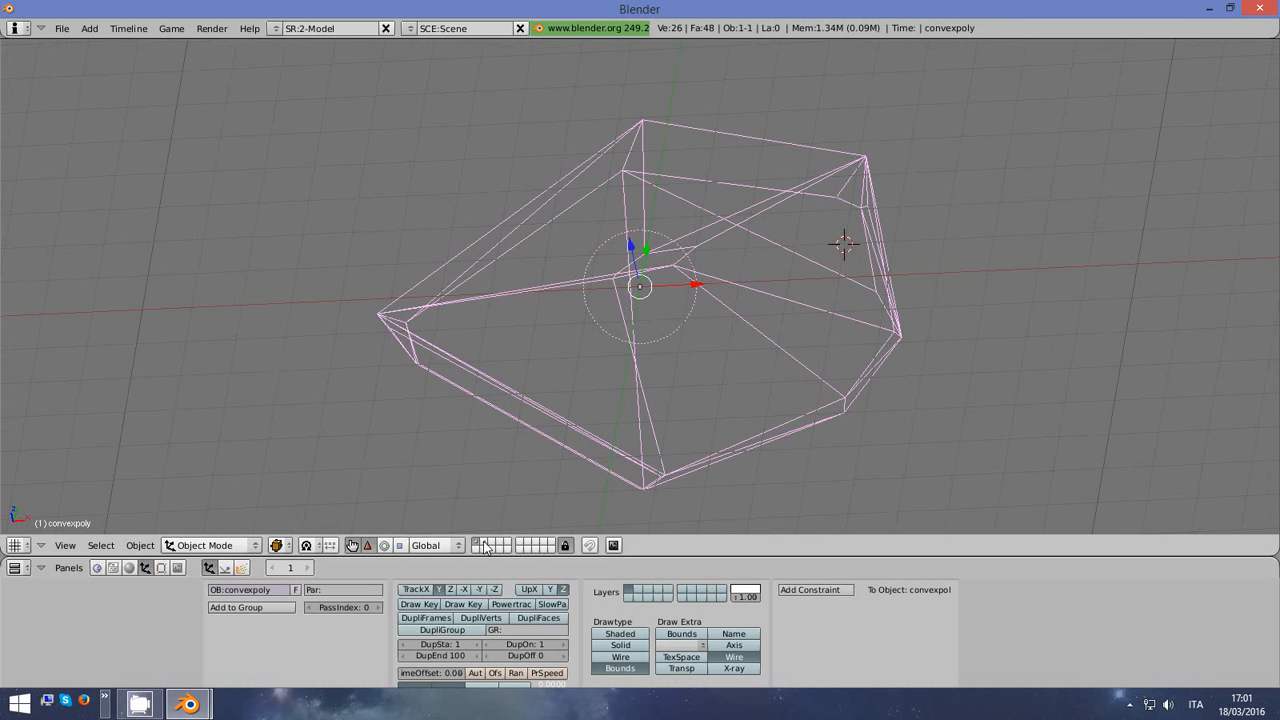
Show the second layer and generate a convex hull around the Hay mesh with the Hull script at precision 0.100
left_click(484, 544)
right_click(630, 323)
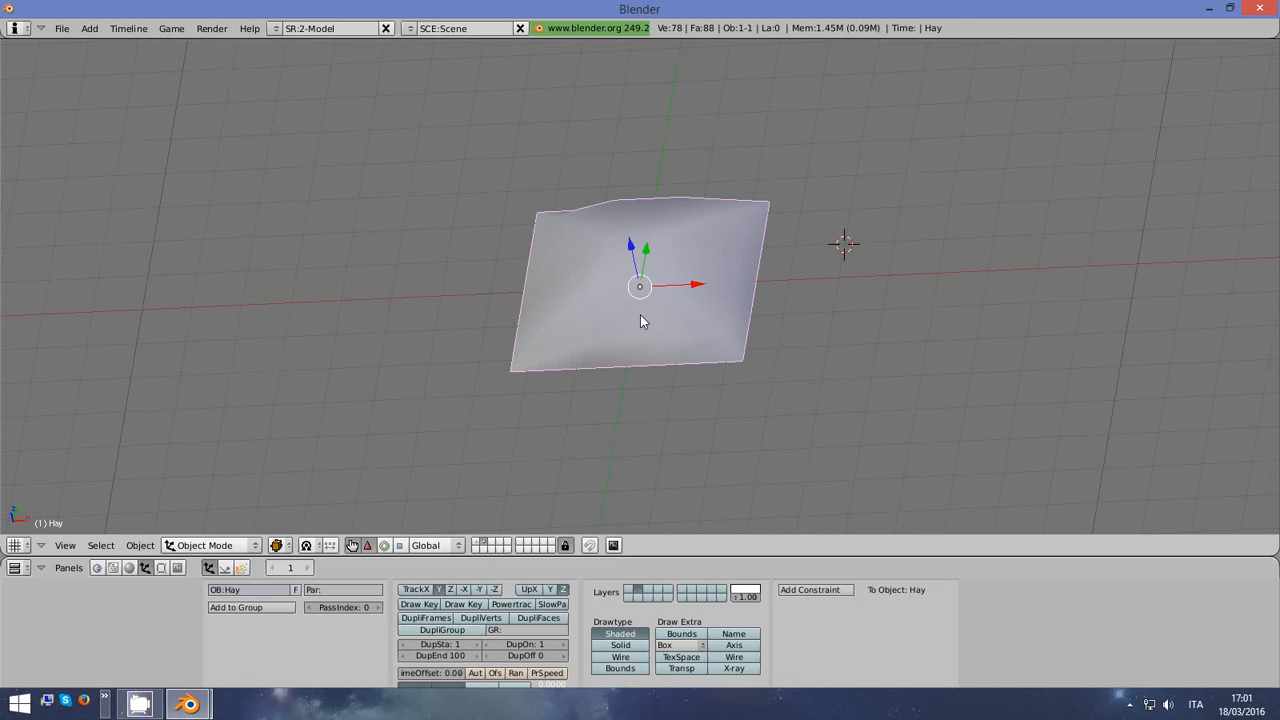
left_click(27, 33)
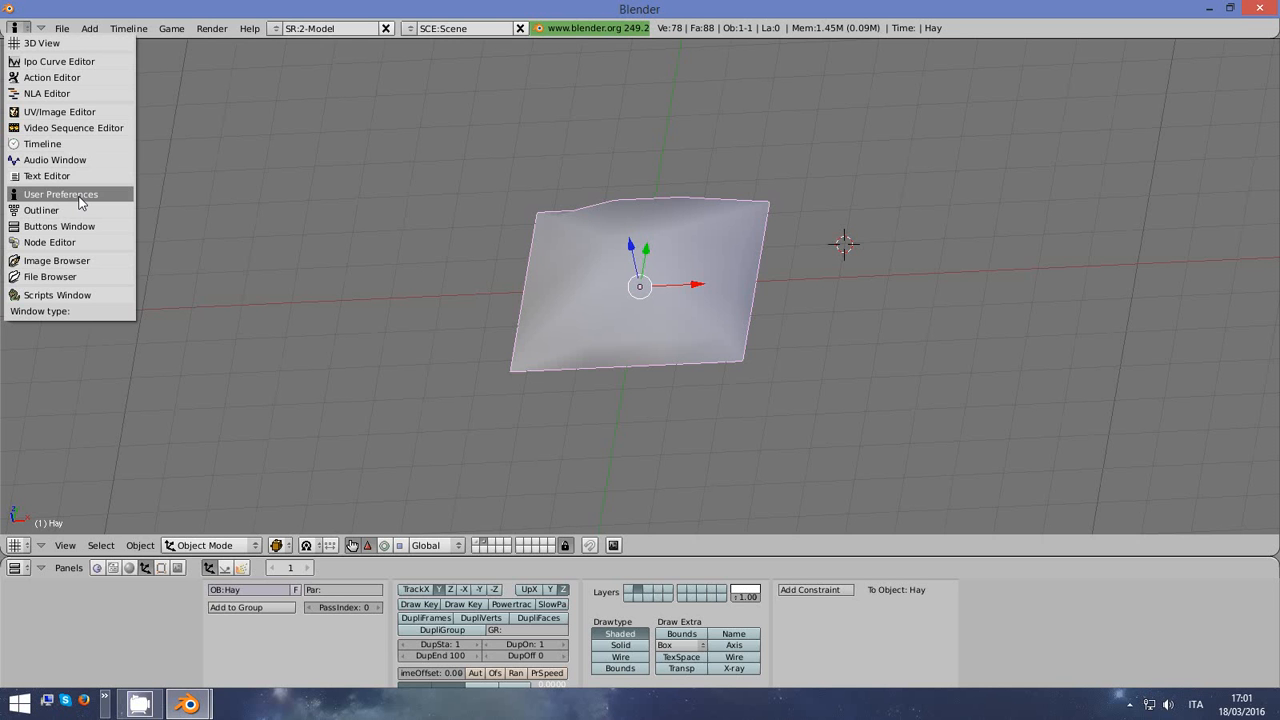
left_click(62, 296)
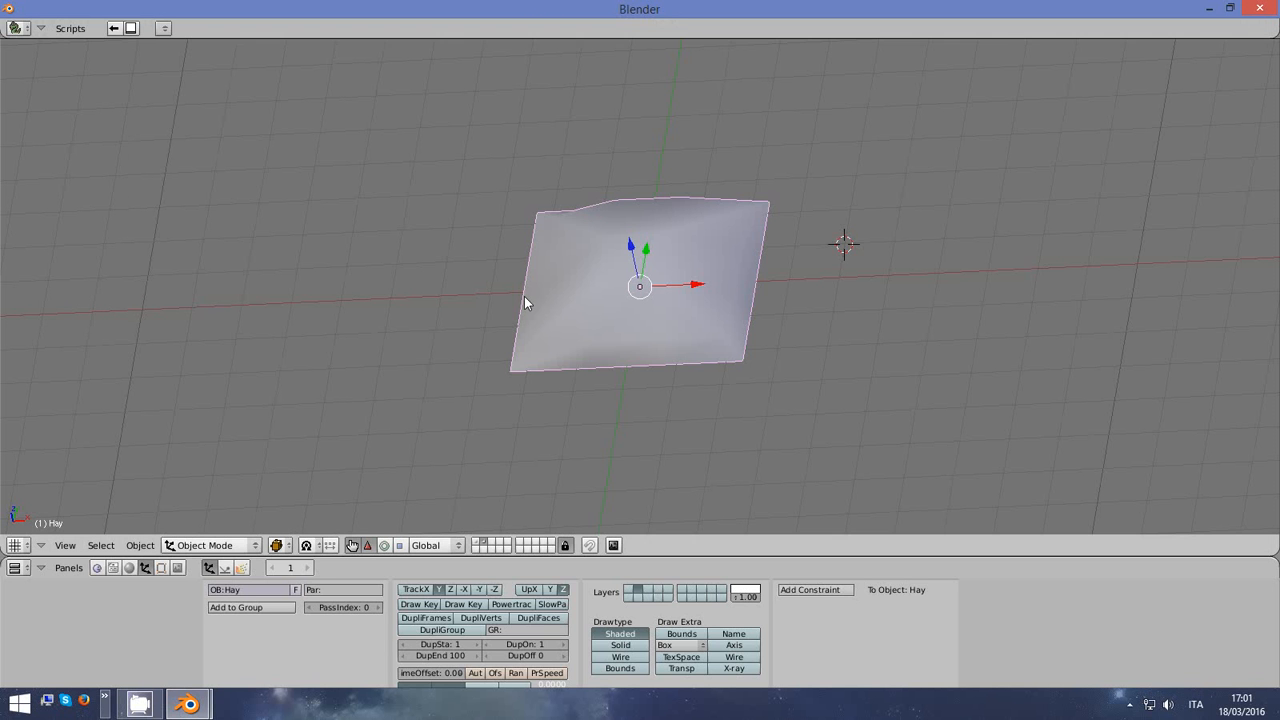
left_click(70, 29)
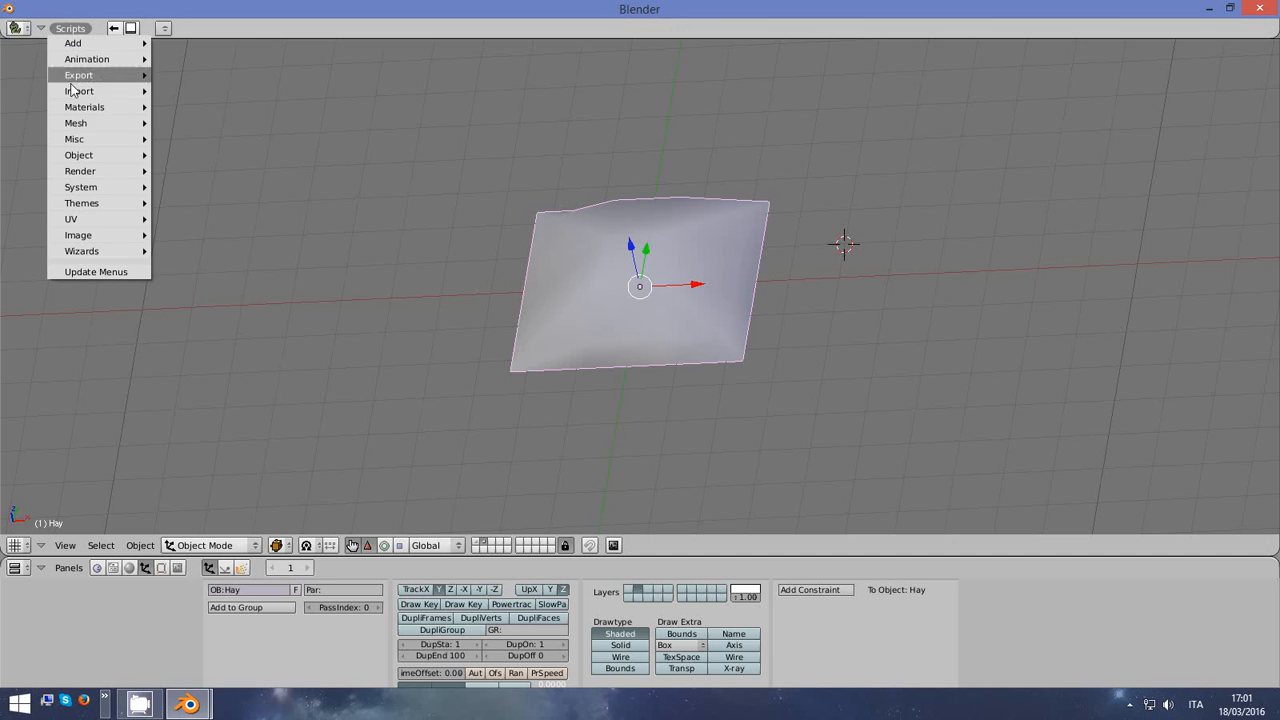
mouse_move(83, 123)
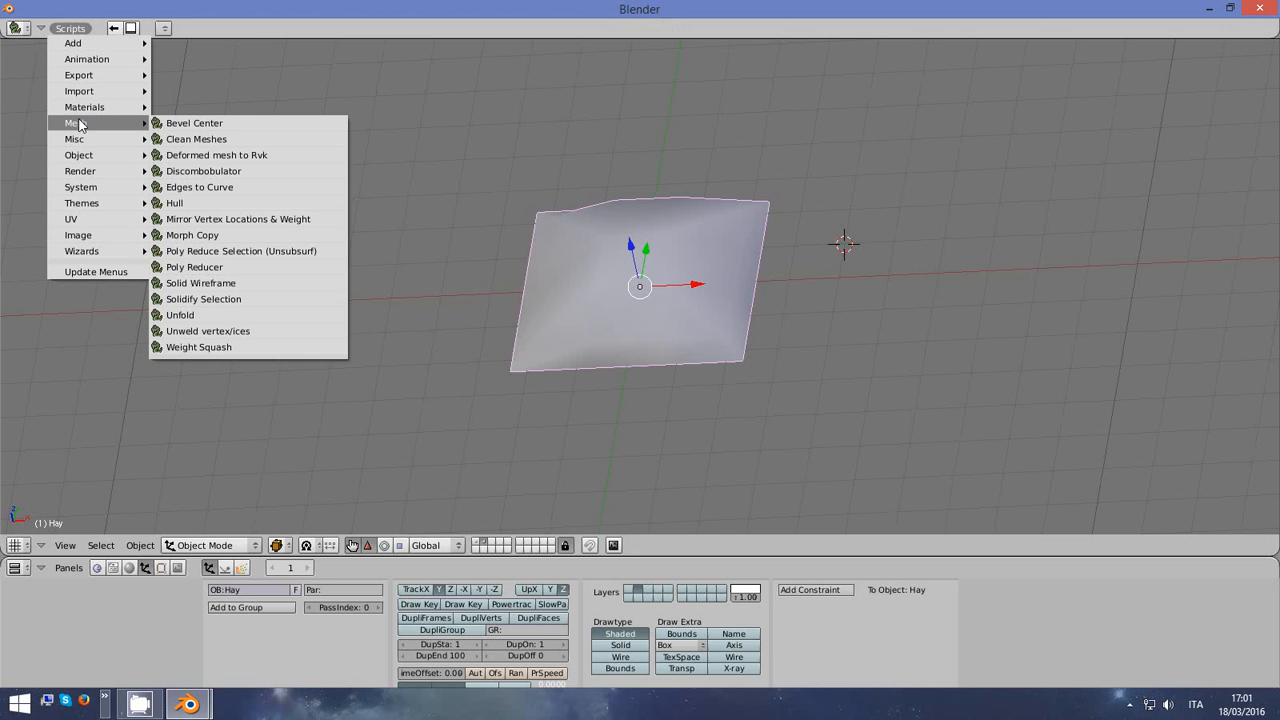
left_click(196, 205)
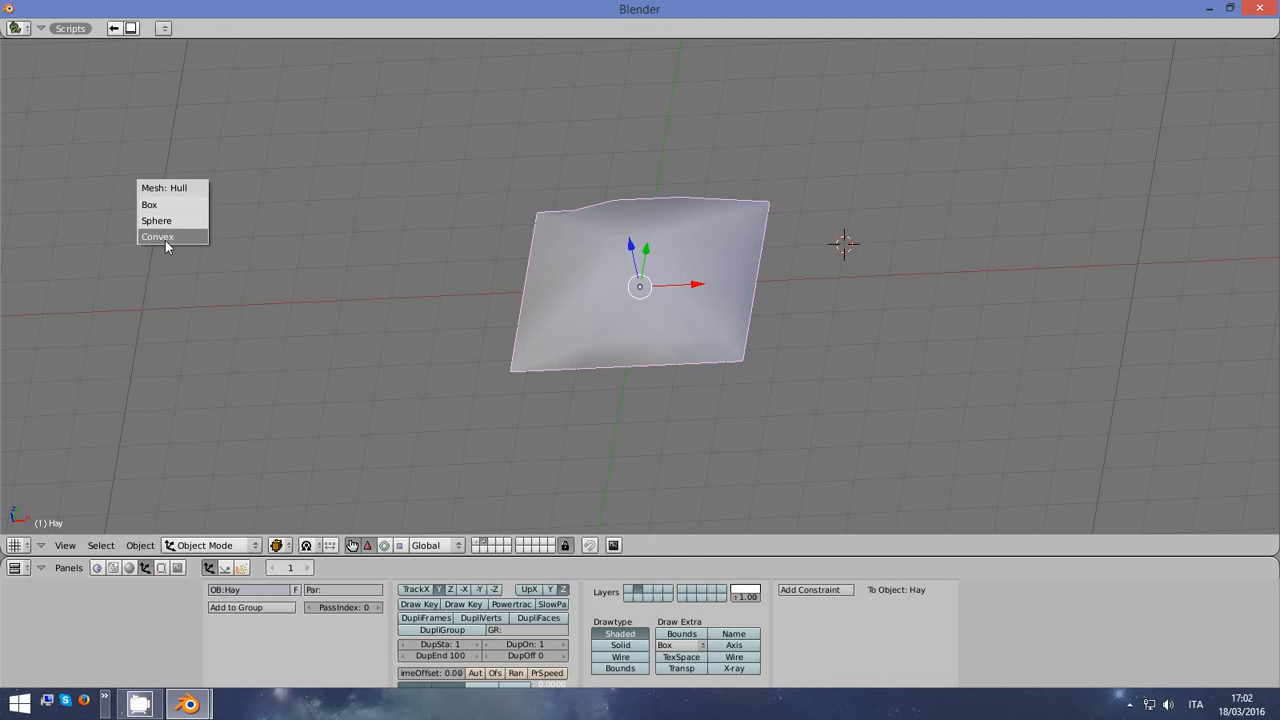
left_click(166, 240)
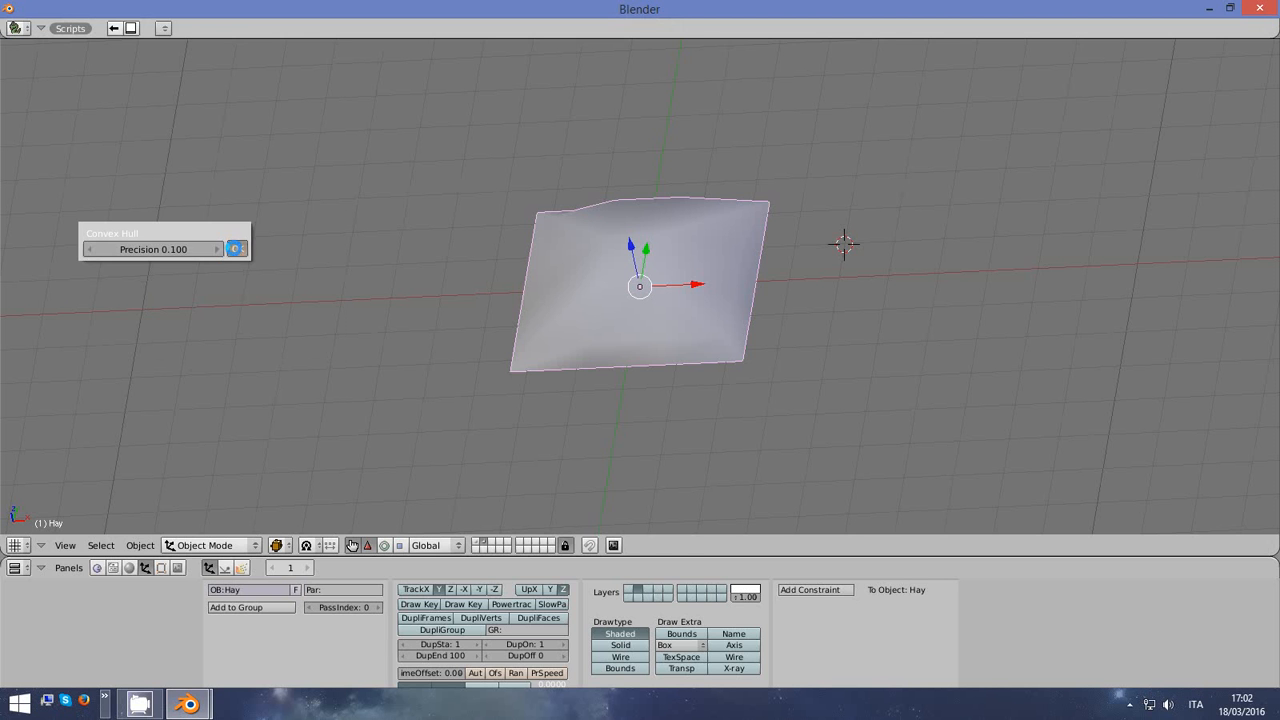
left_click(236, 248)
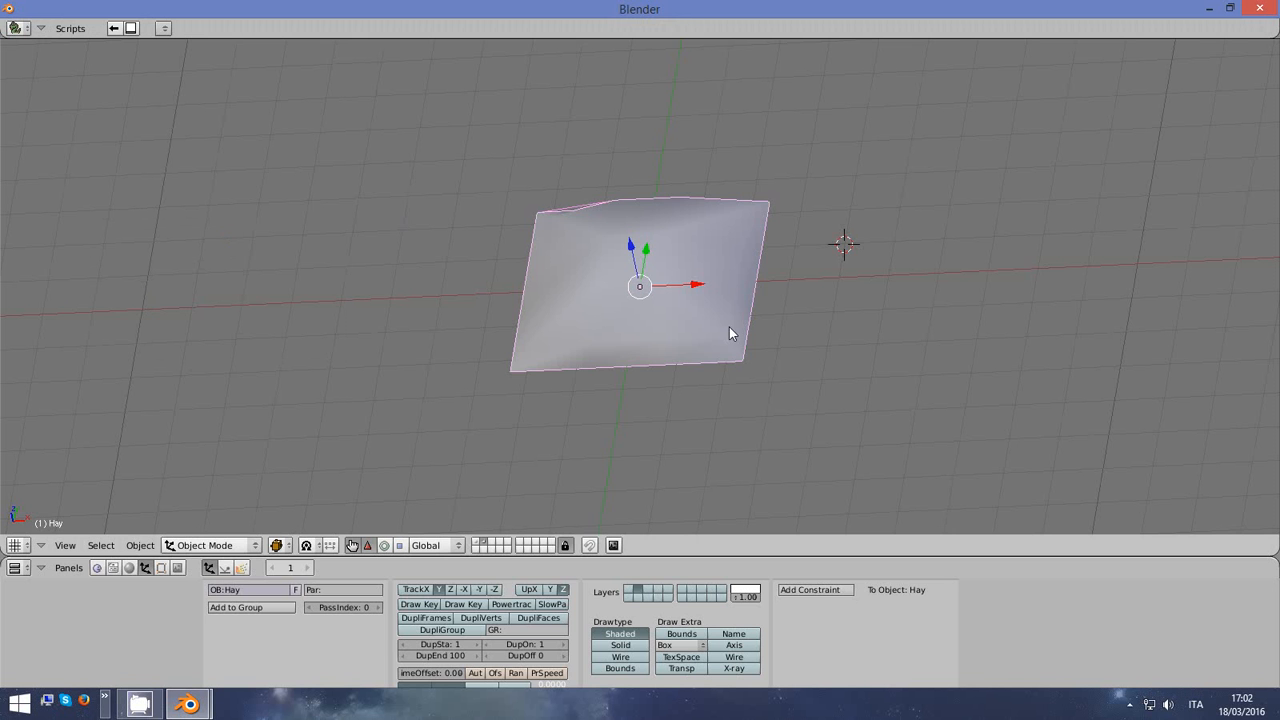
middle_click_drag(697, 336, 915, 326)
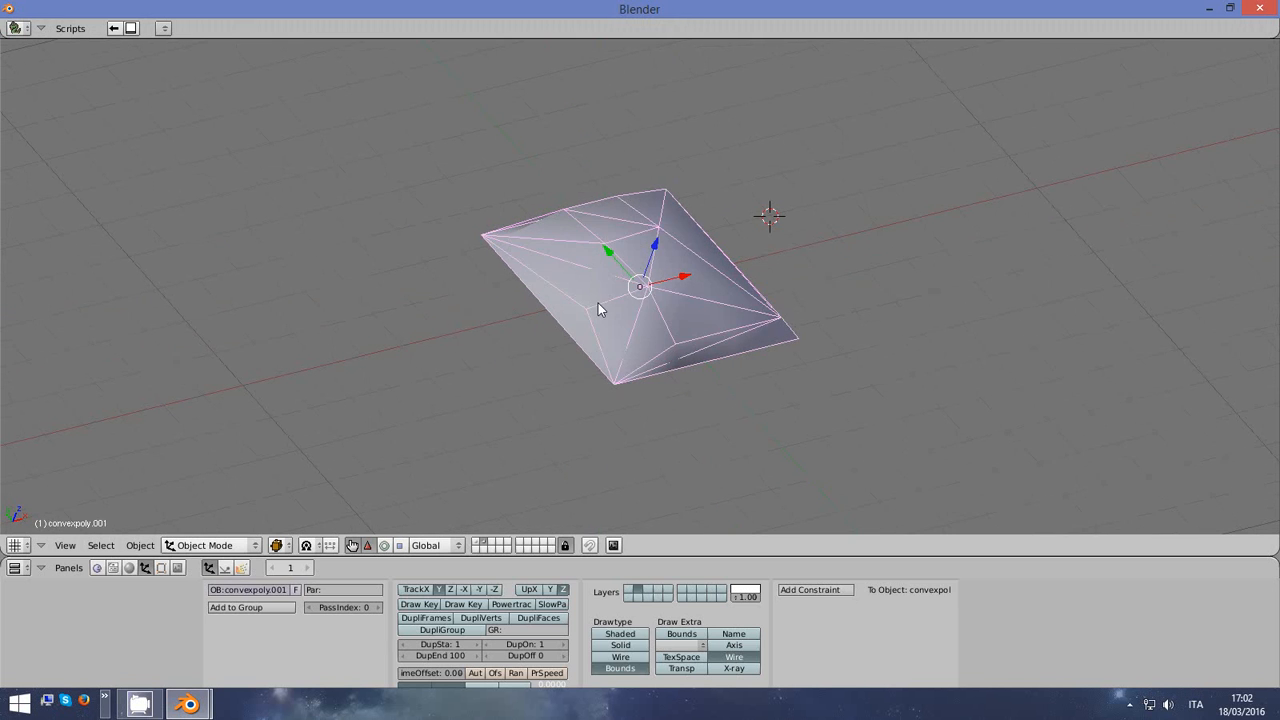
key("Delete")
key("Return")
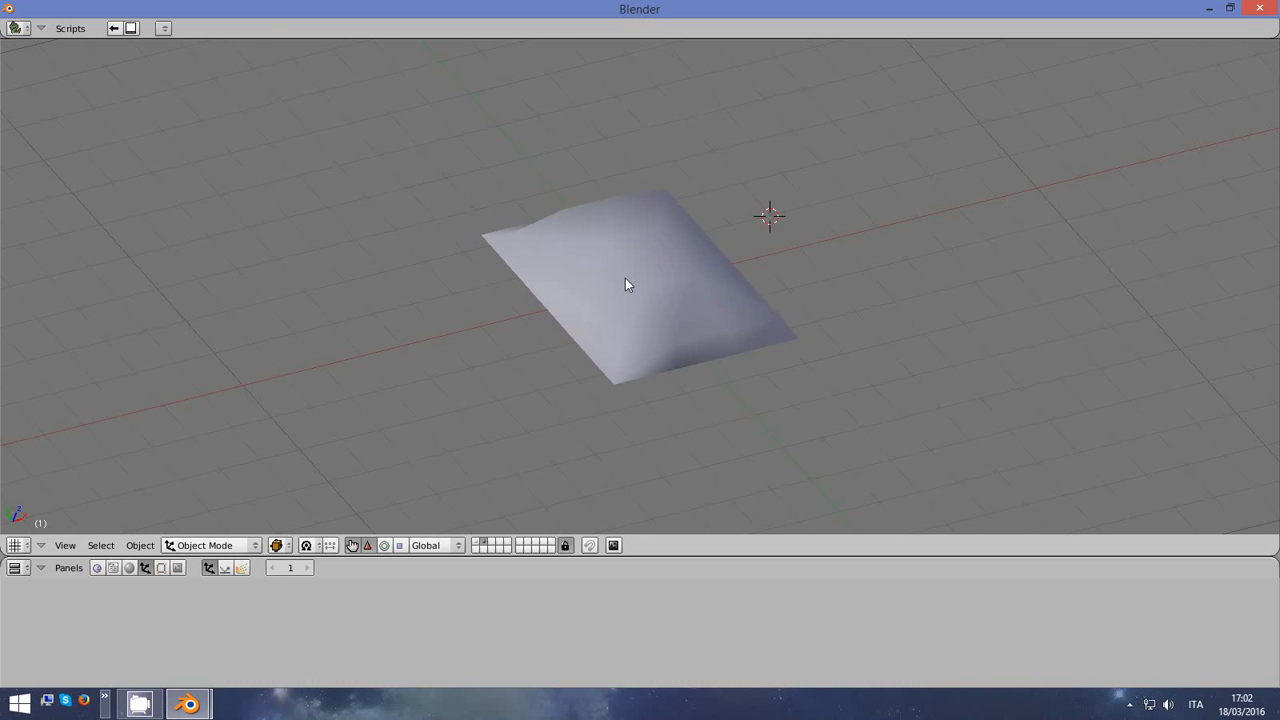
key("a")
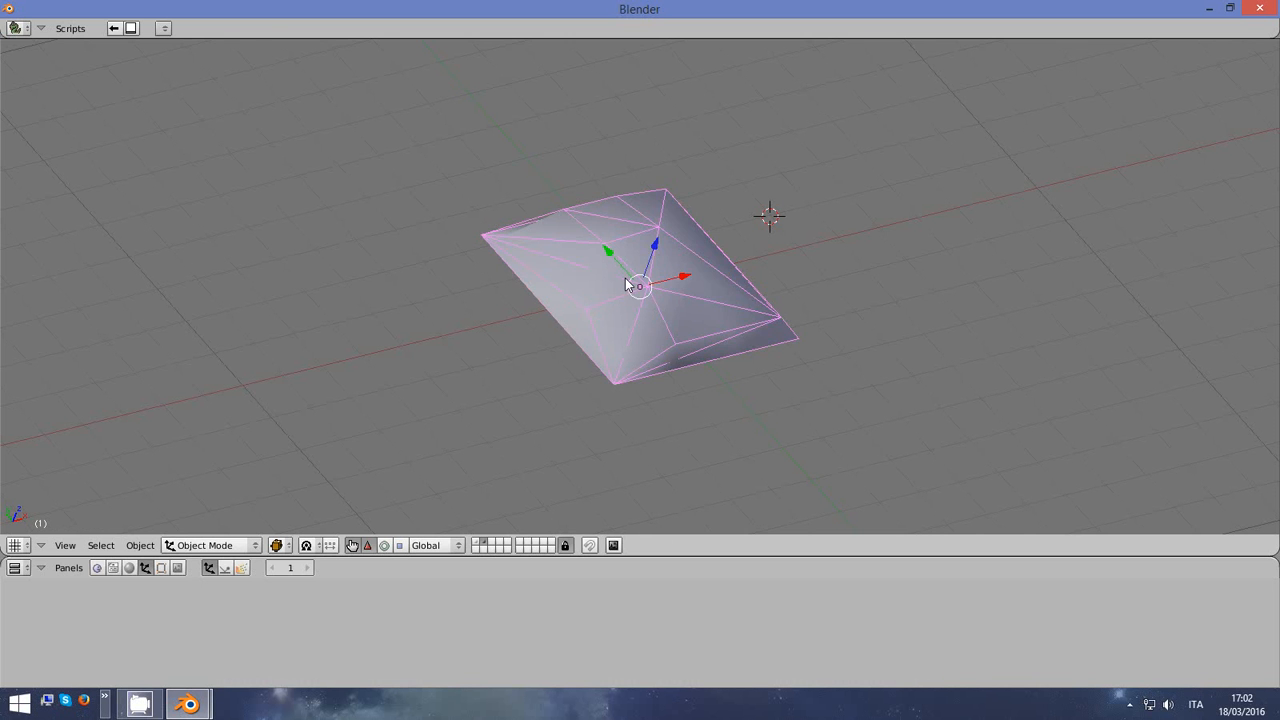
Delete the Hay mesh from the second layer, keeping only its convex collision hull
right_click(706, 287)
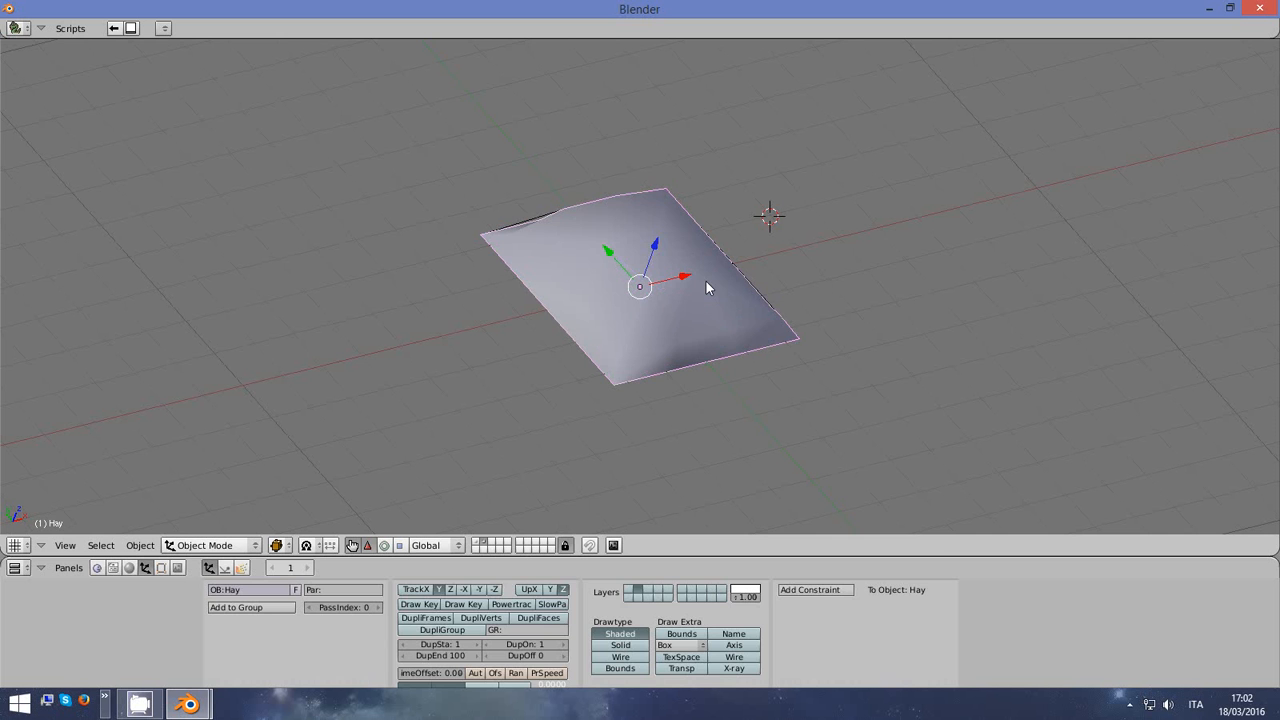
key("Delete")
key("Return")
middle_click_drag(733, 363, 573, 356)
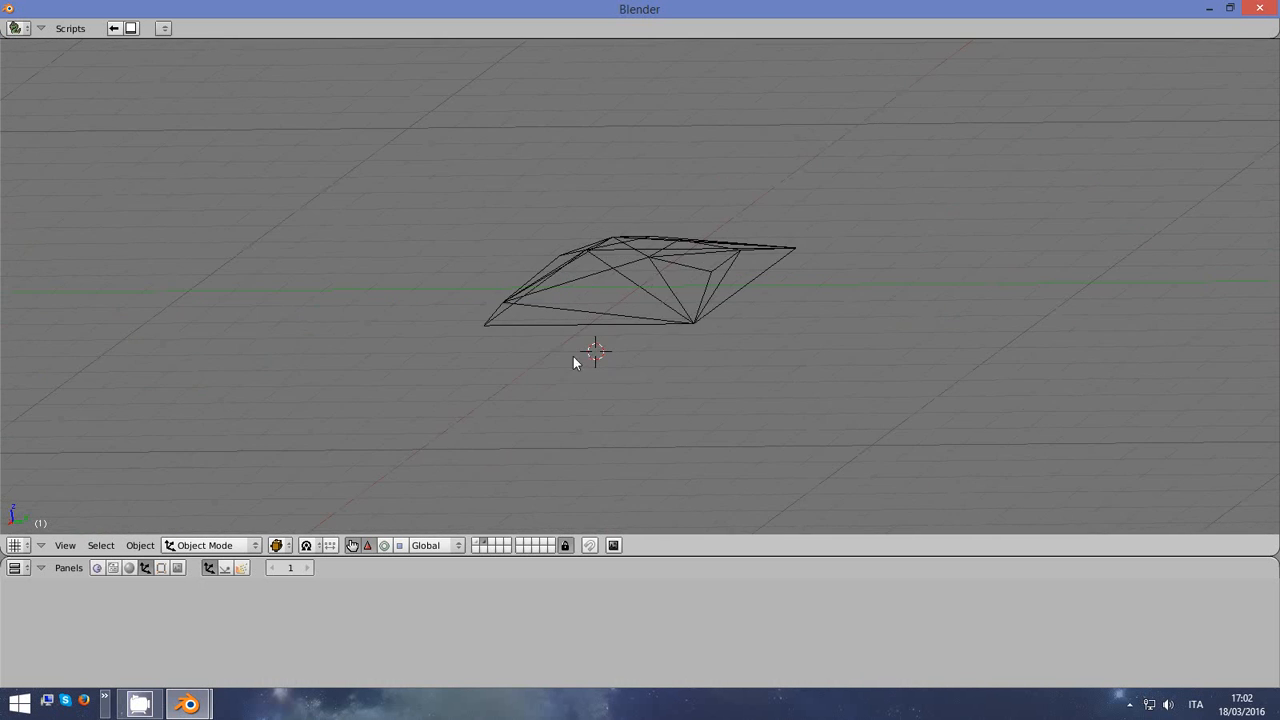
Move the hay's convex hull to the first layer and show that layer with the crate's collision
right_click(652, 278)
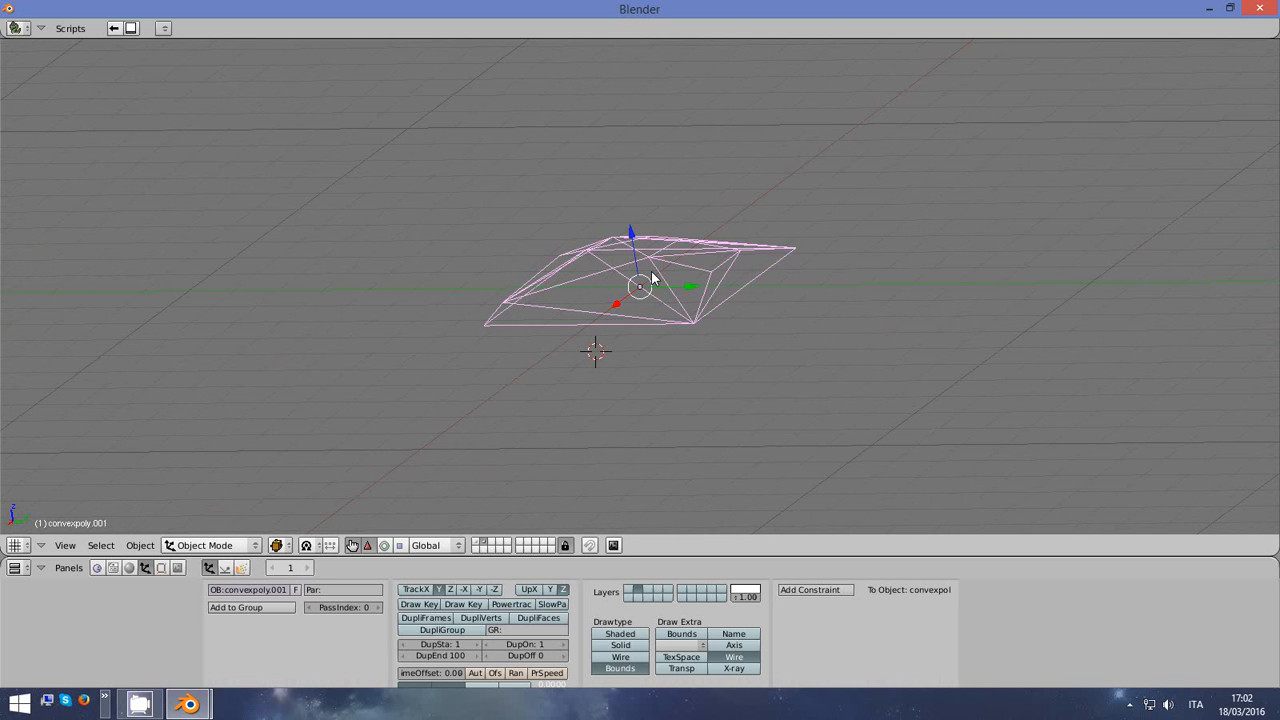
left_click(627, 596)
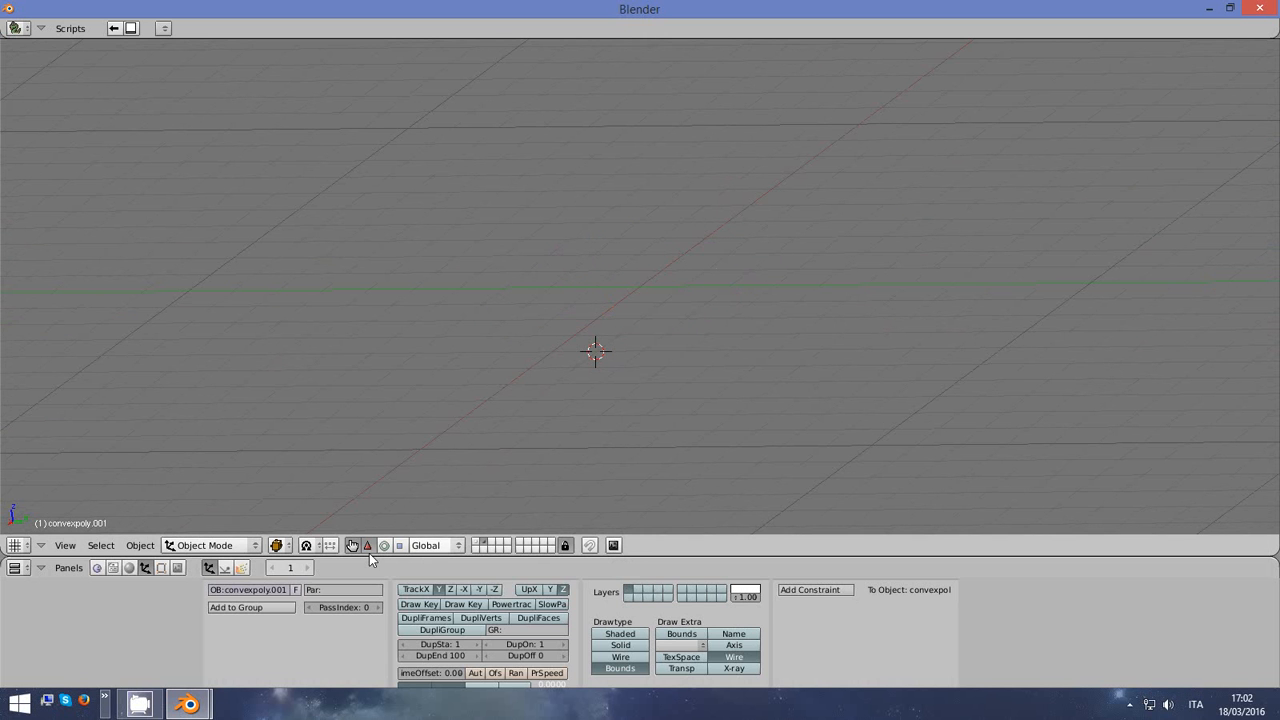
left_click(479, 545)
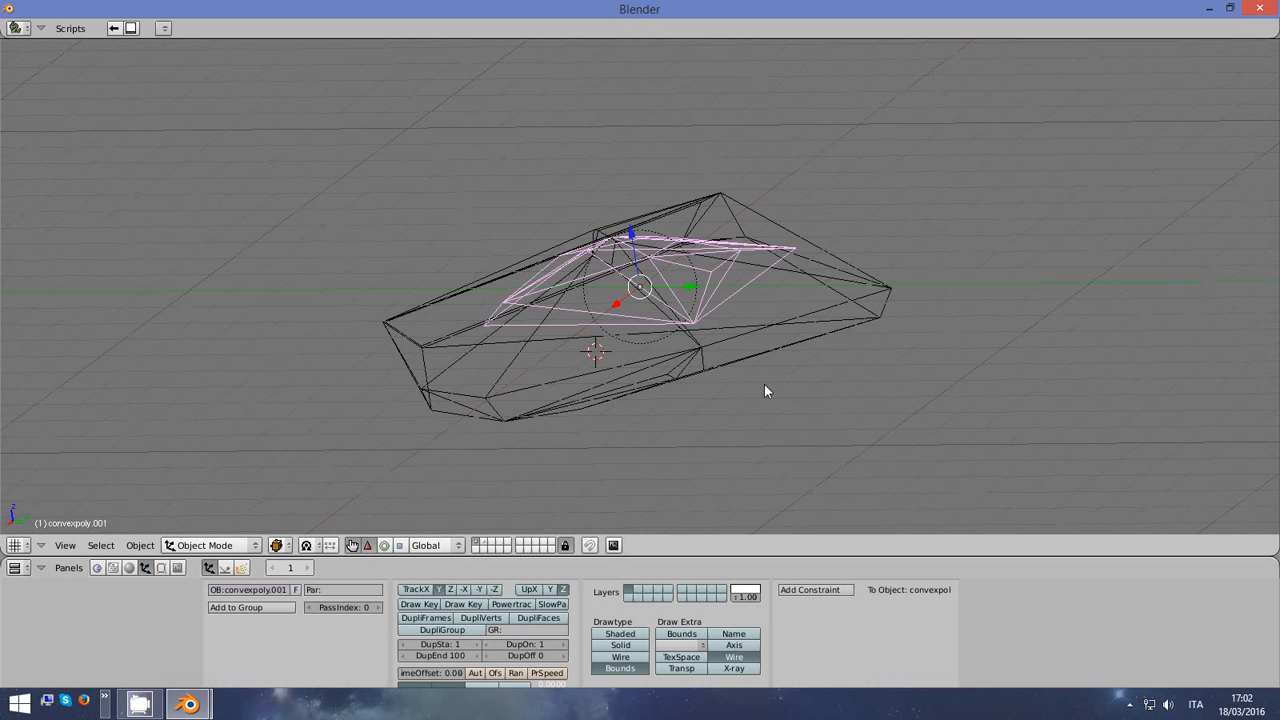
middle_click_drag(764, 384, 797, 390)
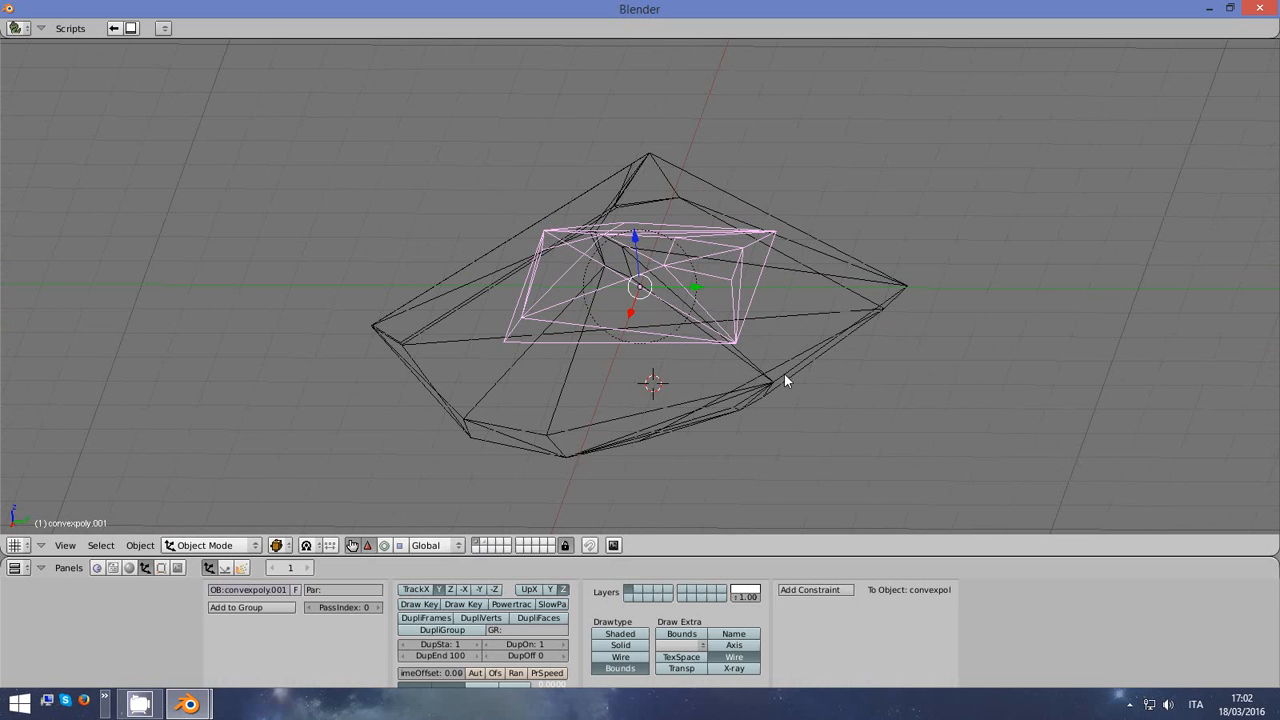
right_click(773, 383)
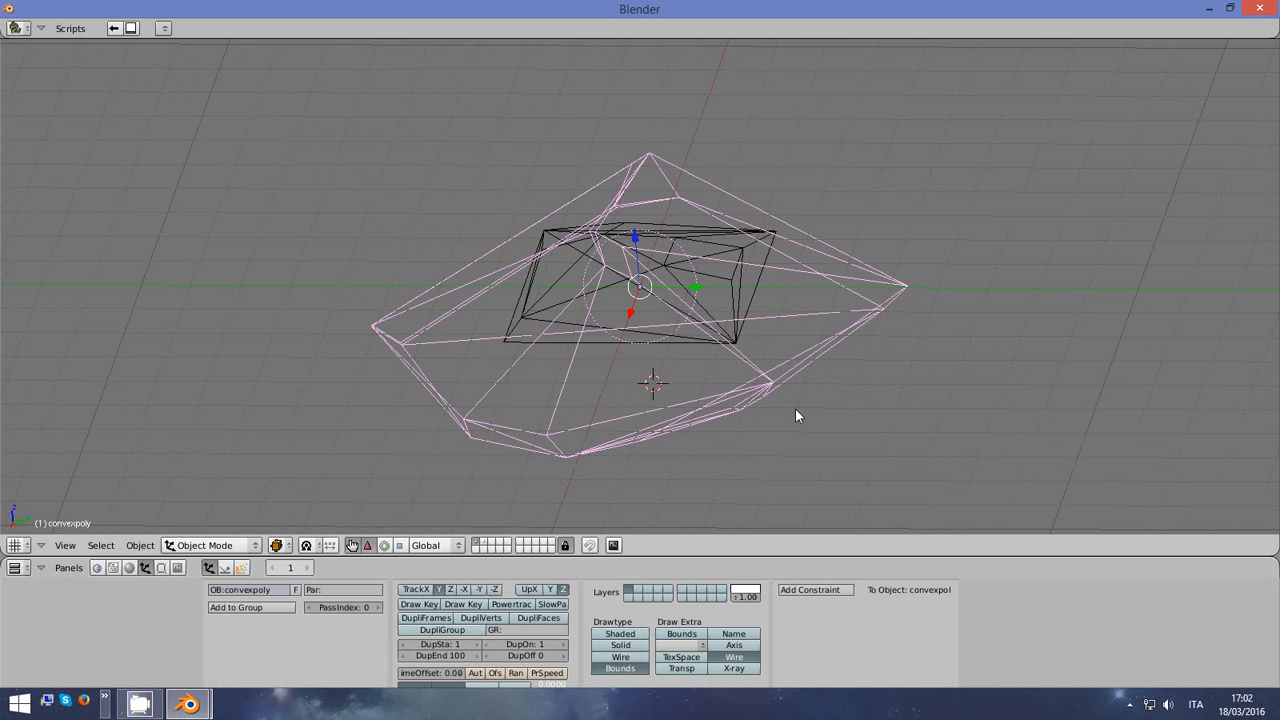
right_click(758, 292)
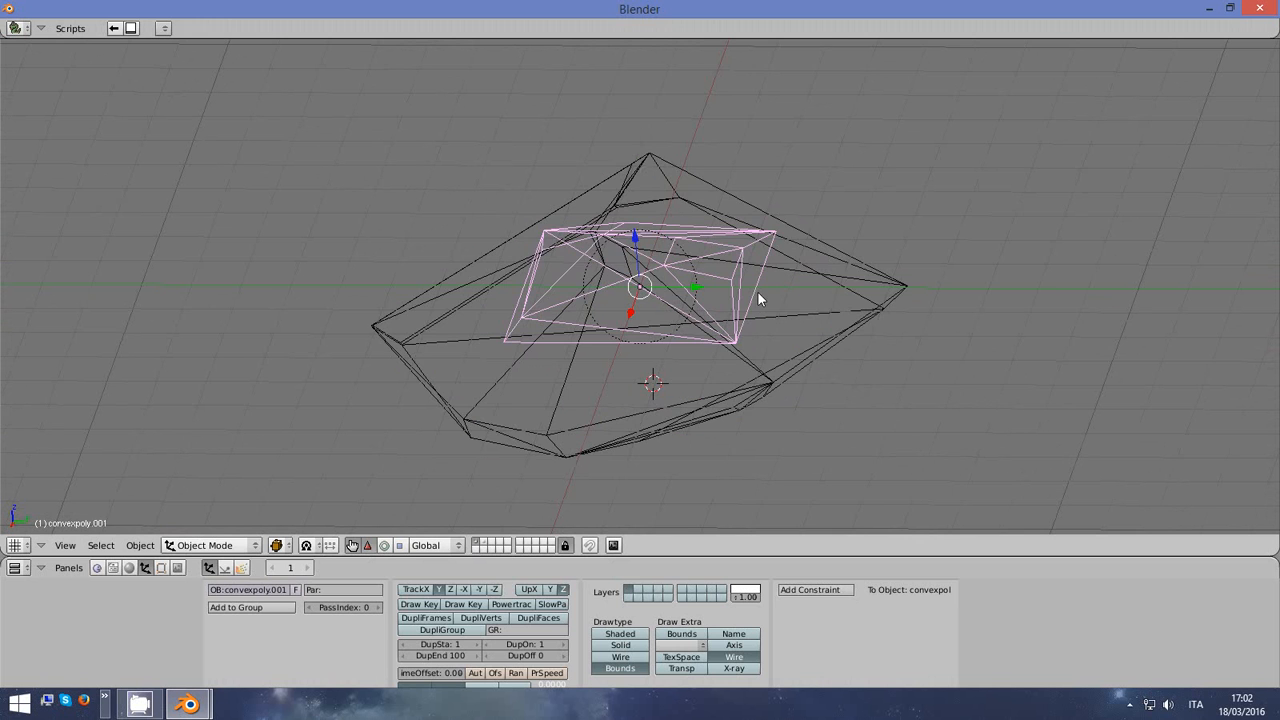
right_click(824, 352)
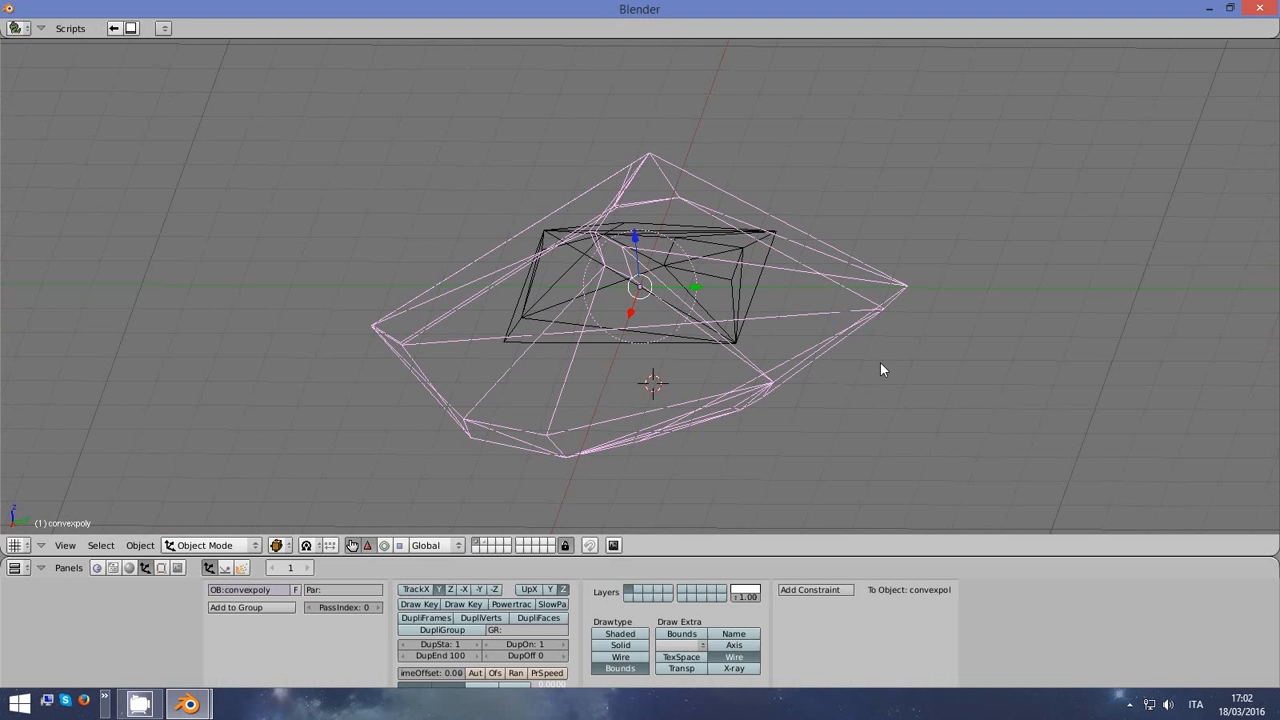
right_click(750, 301)
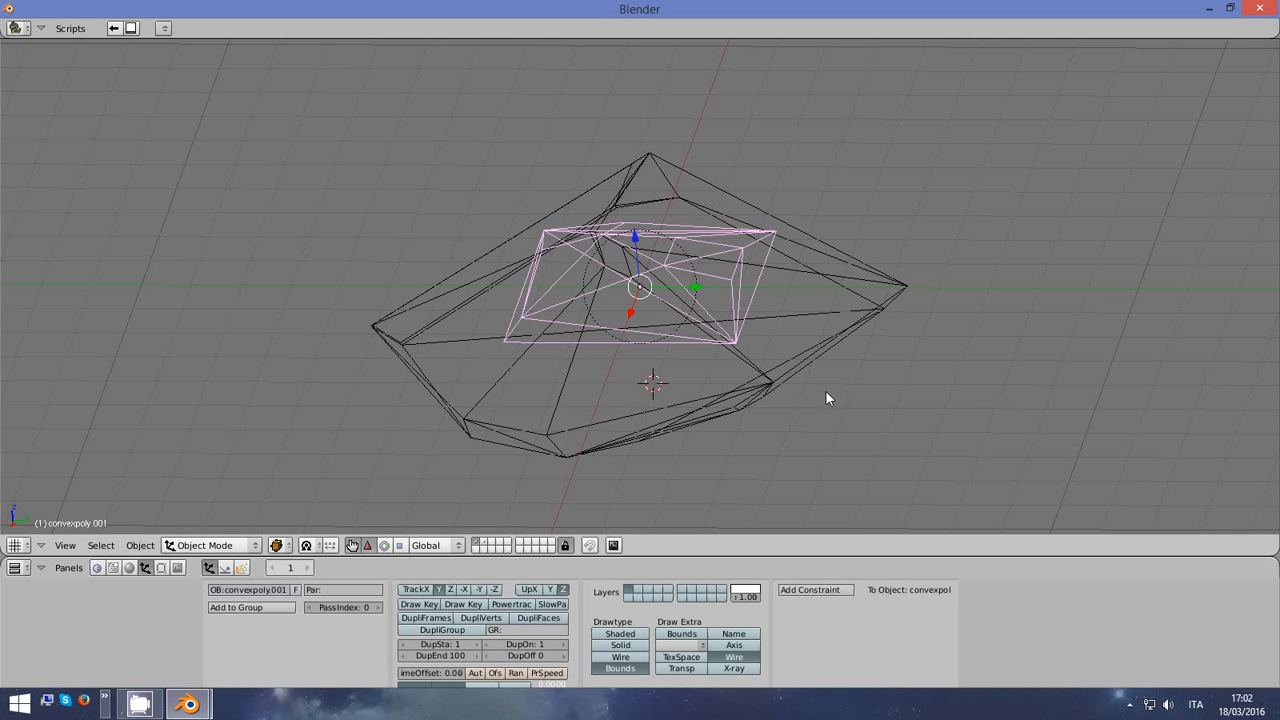
right_click(845, 338, "shift")
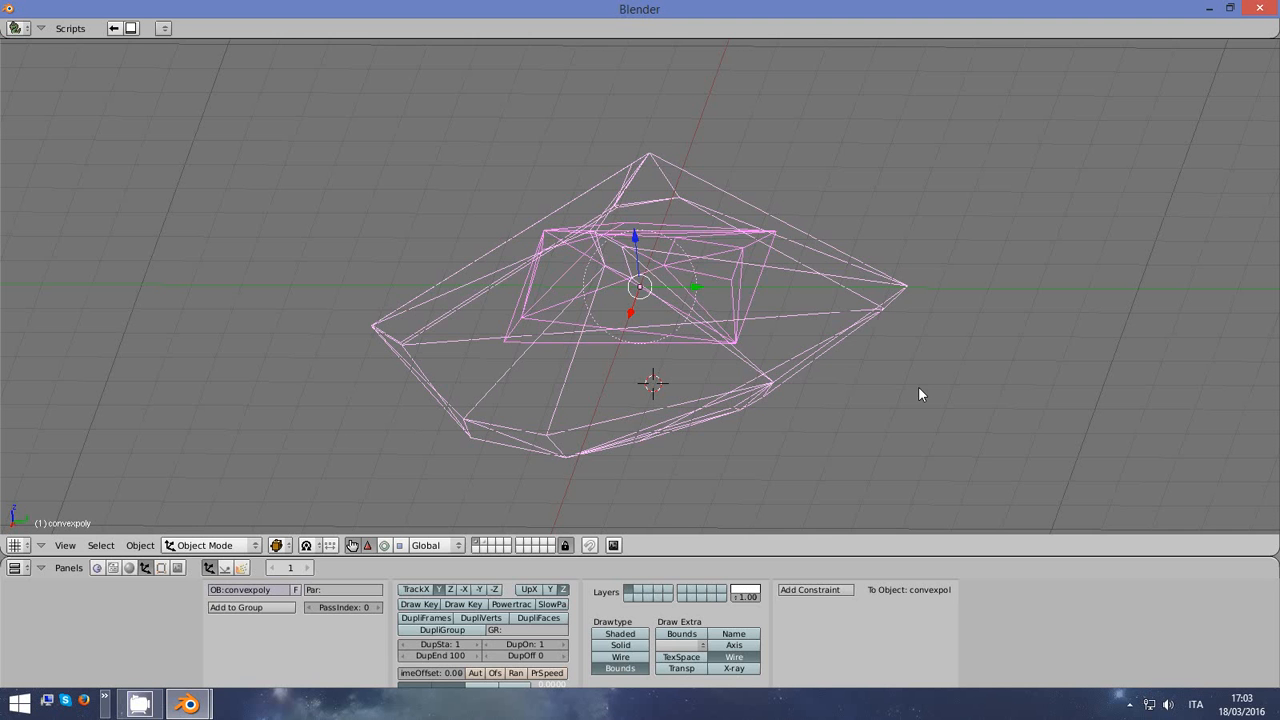
key("ctrl+u")
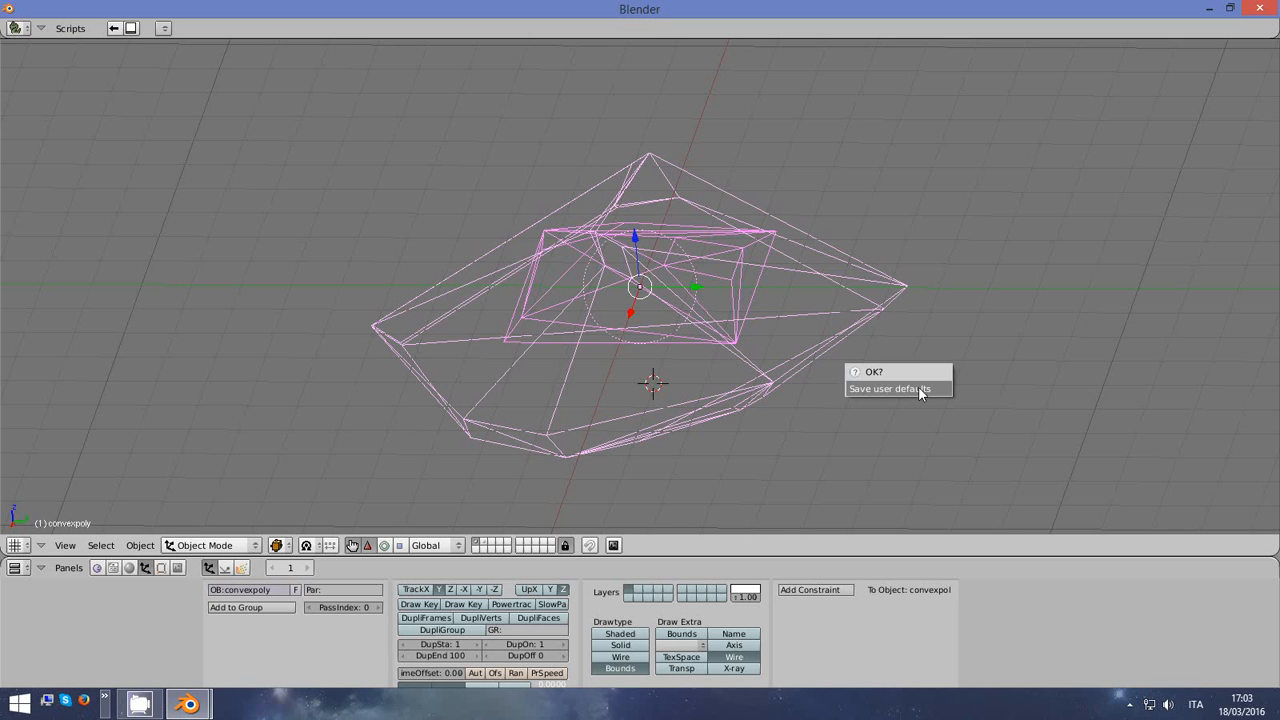
left_click(913, 388)
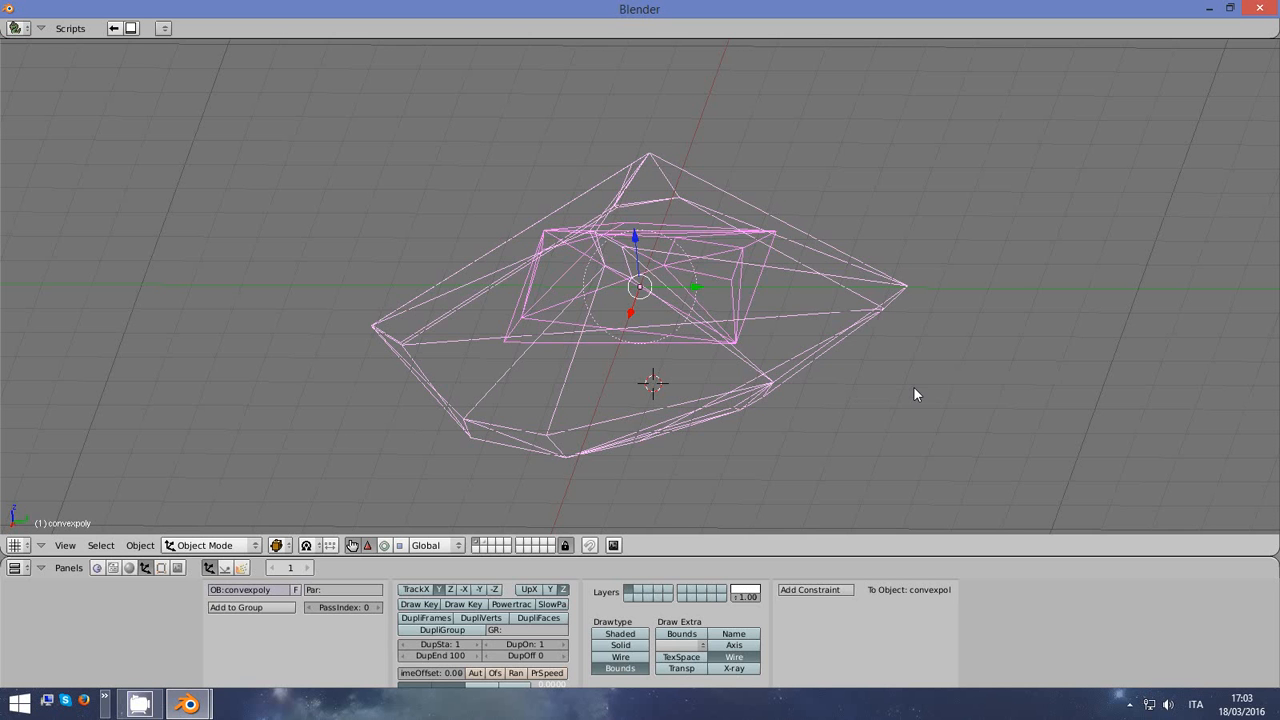
right_click(834, 376)
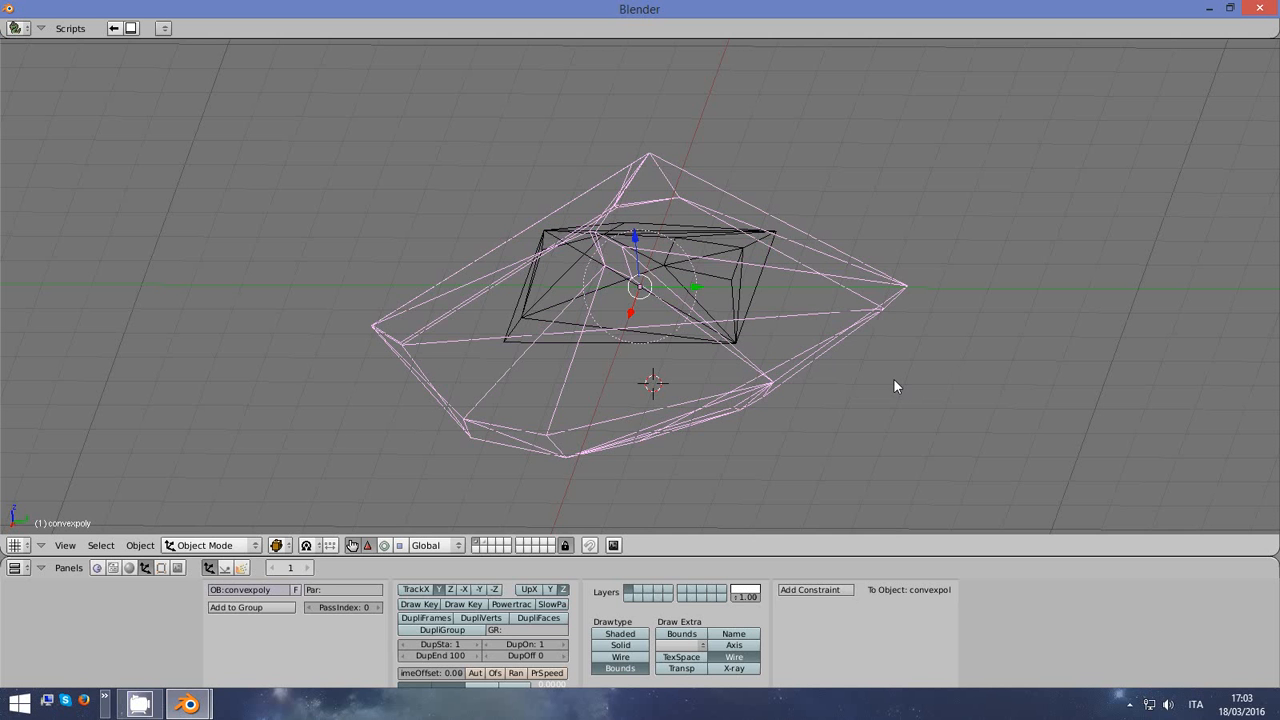
key("Tab")
key("Tab")
Join the hay's convex hull into the crate's collision, keeping the crate's collision as the active mesh
right_click(737, 290)
right_click(845, 340, "shift")
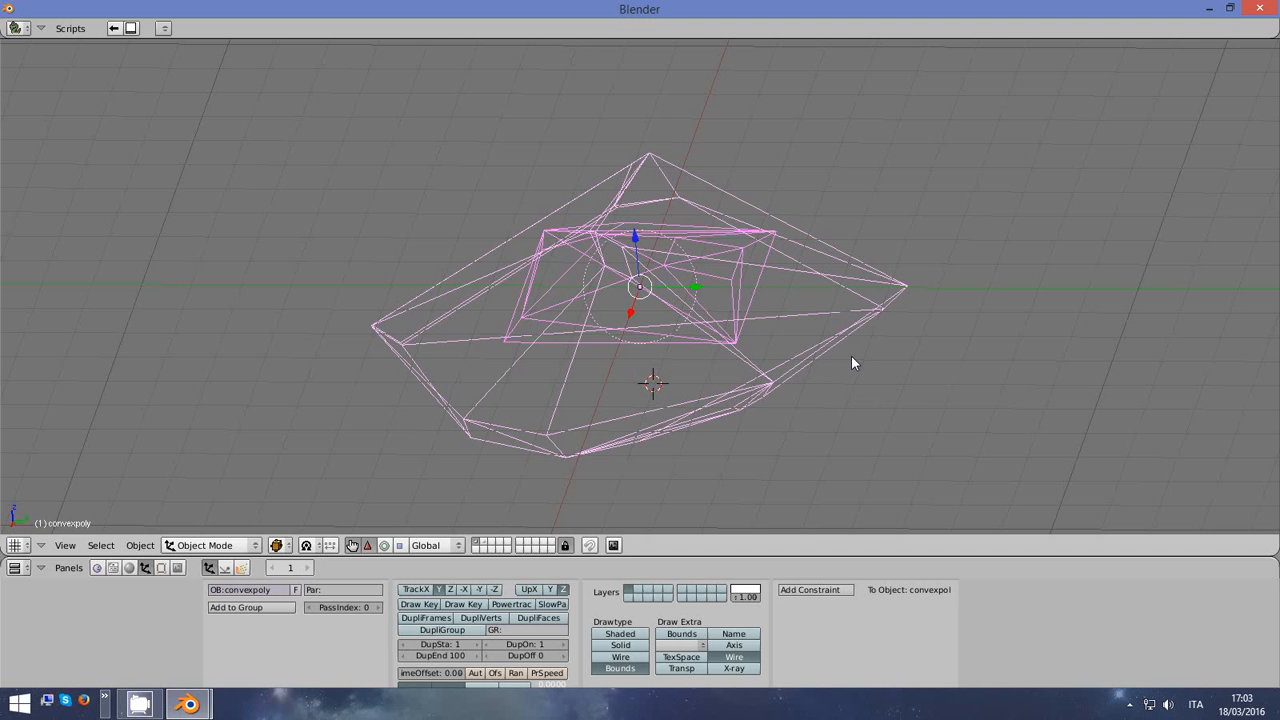
key("ctrl+j")
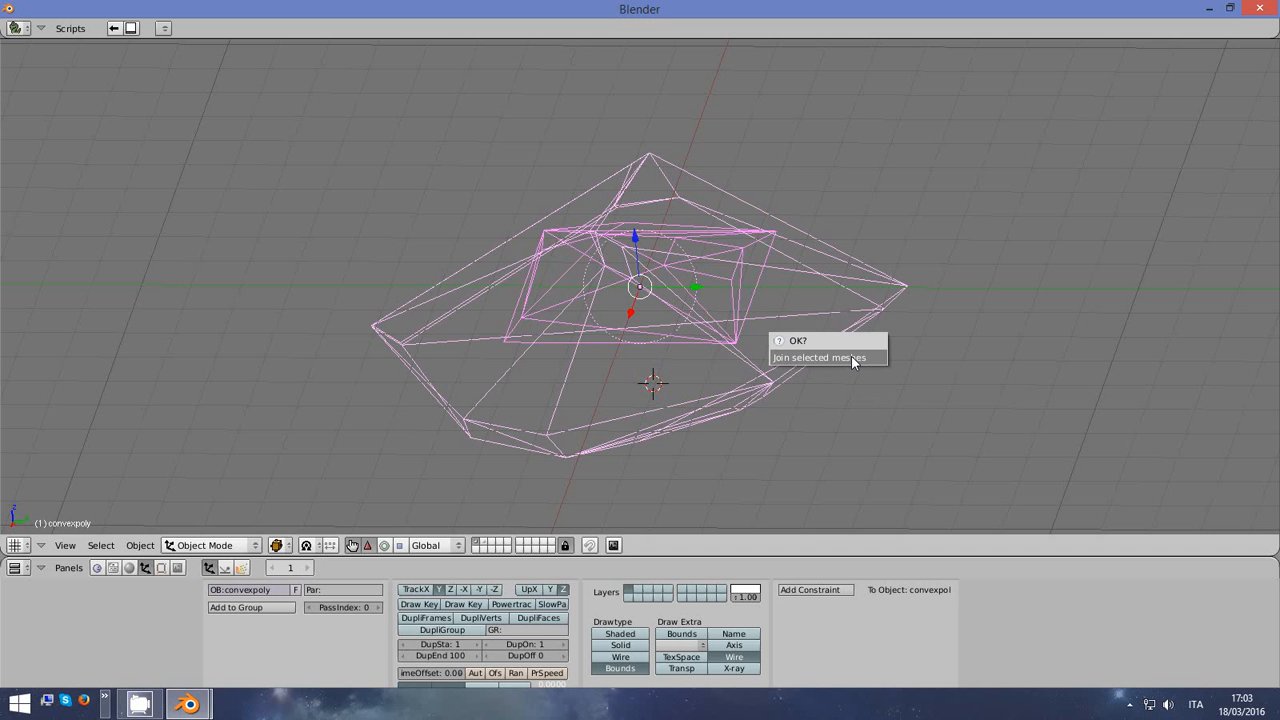
left_click(851, 357)
key("Tab")
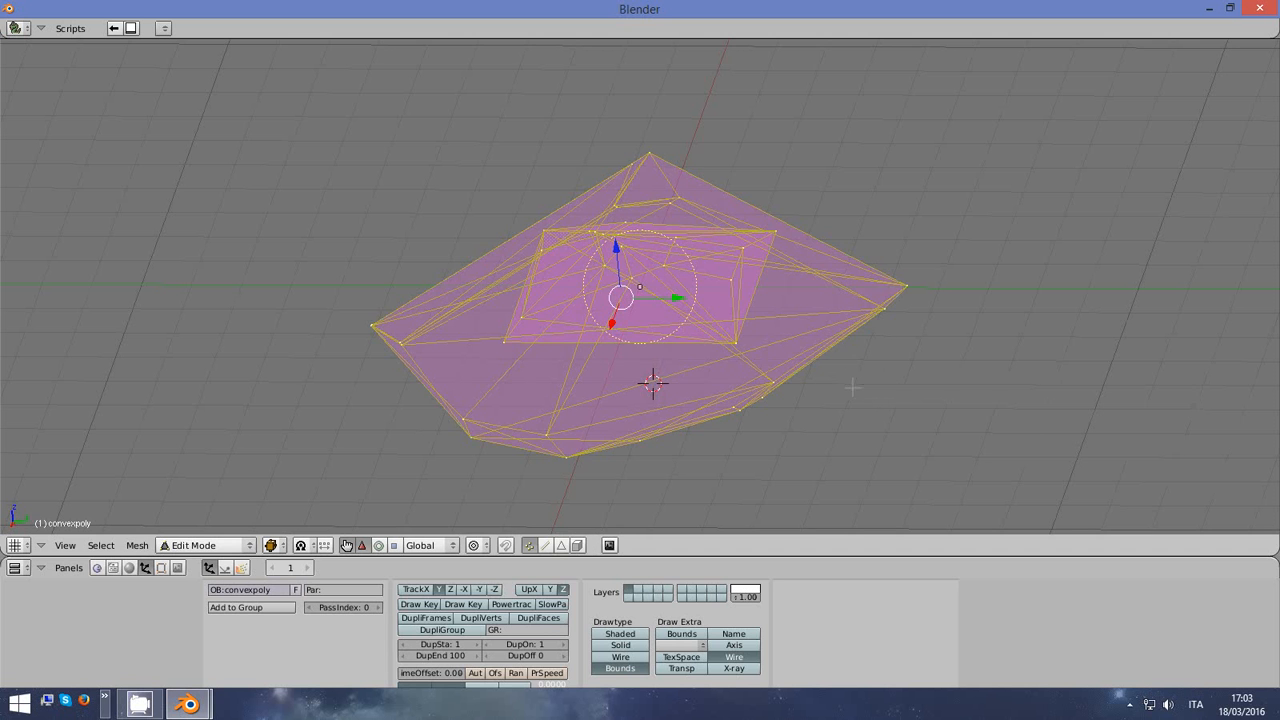
key("Tab")
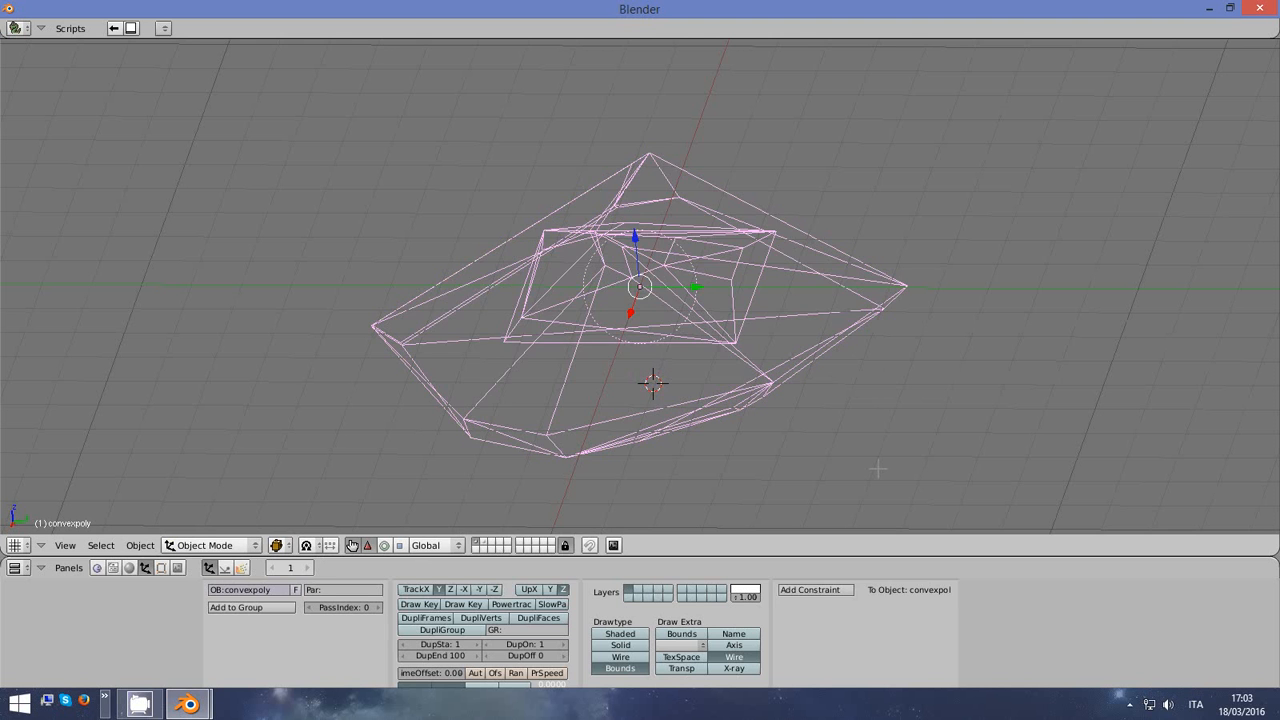
key("Tab")
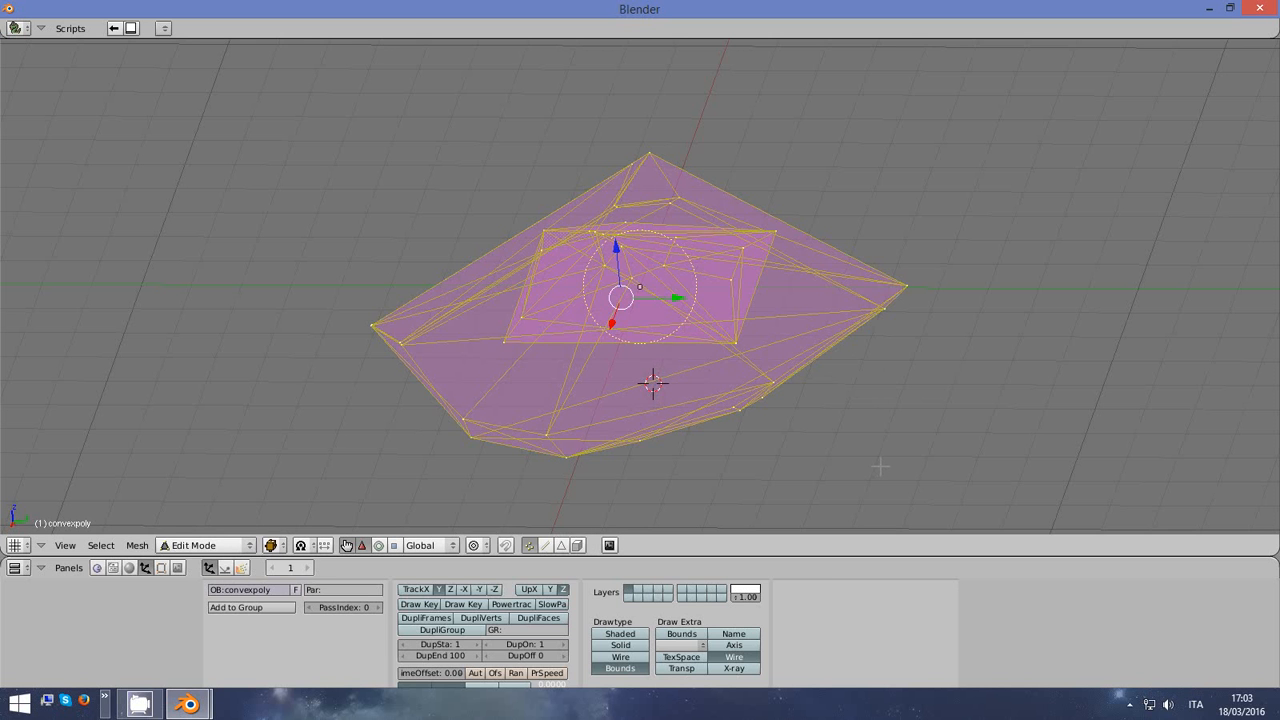
key("Tab")
Delete all linked vertices of the outer crate hull from the joined collision in Edit Mode, leaving only the hay's hull
key("Tab")
right_click(906, 286)
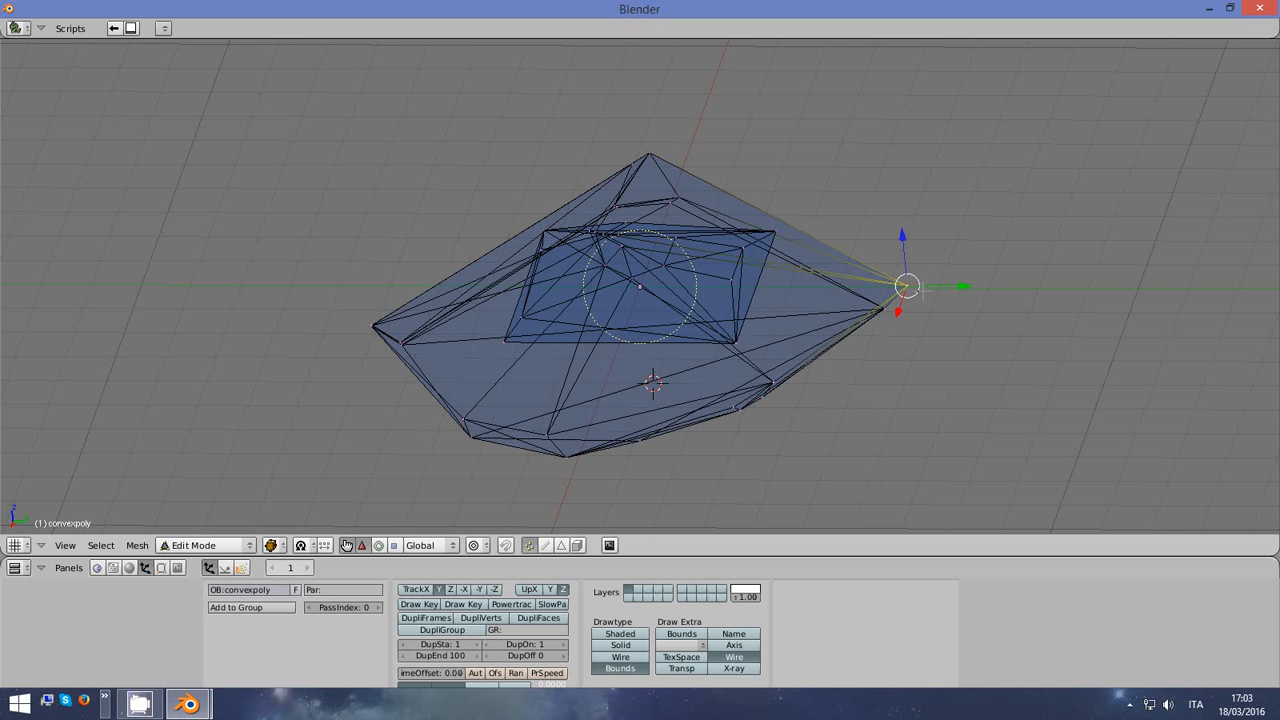
key("ctrl+l")
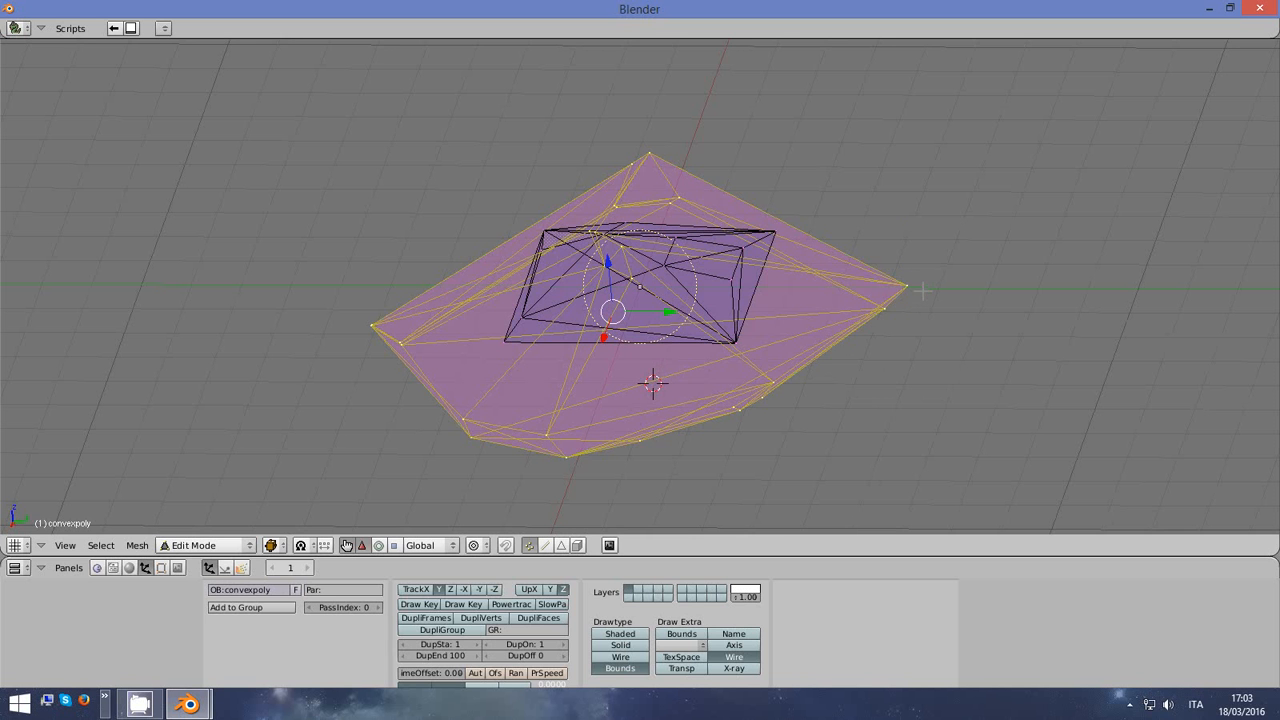
key("x")
left_click(922, 291)
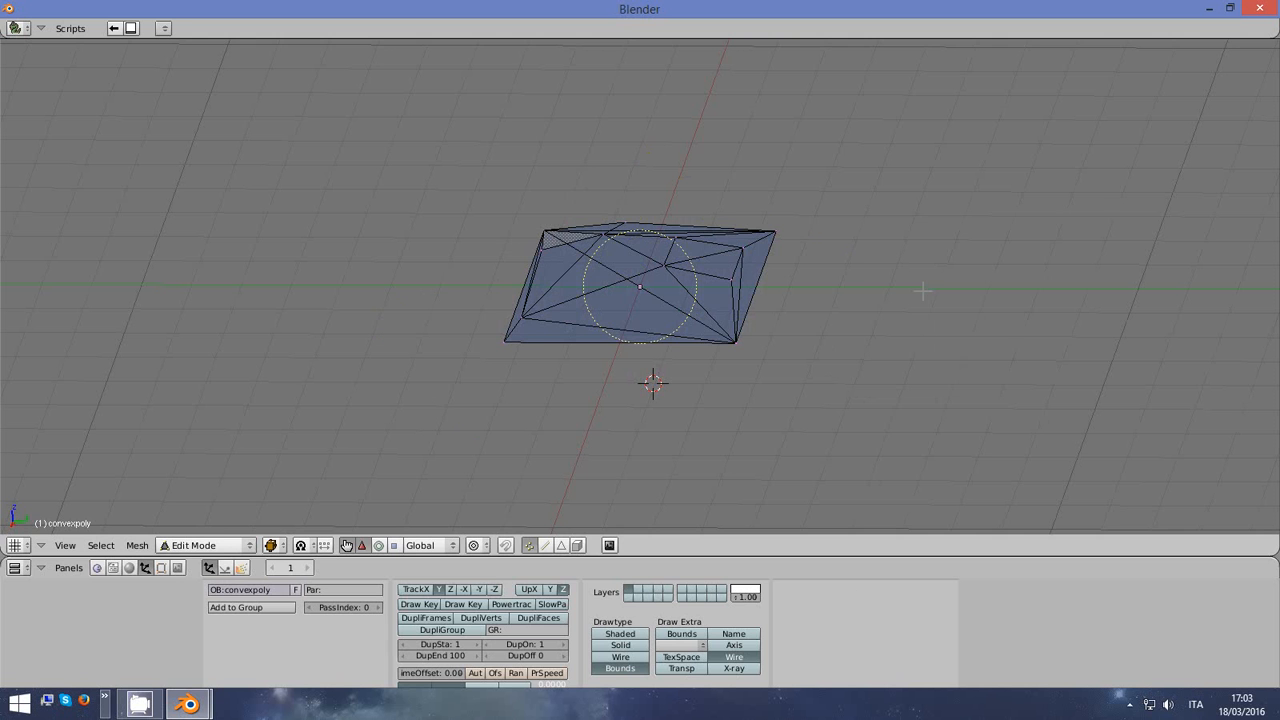
key("Tab")
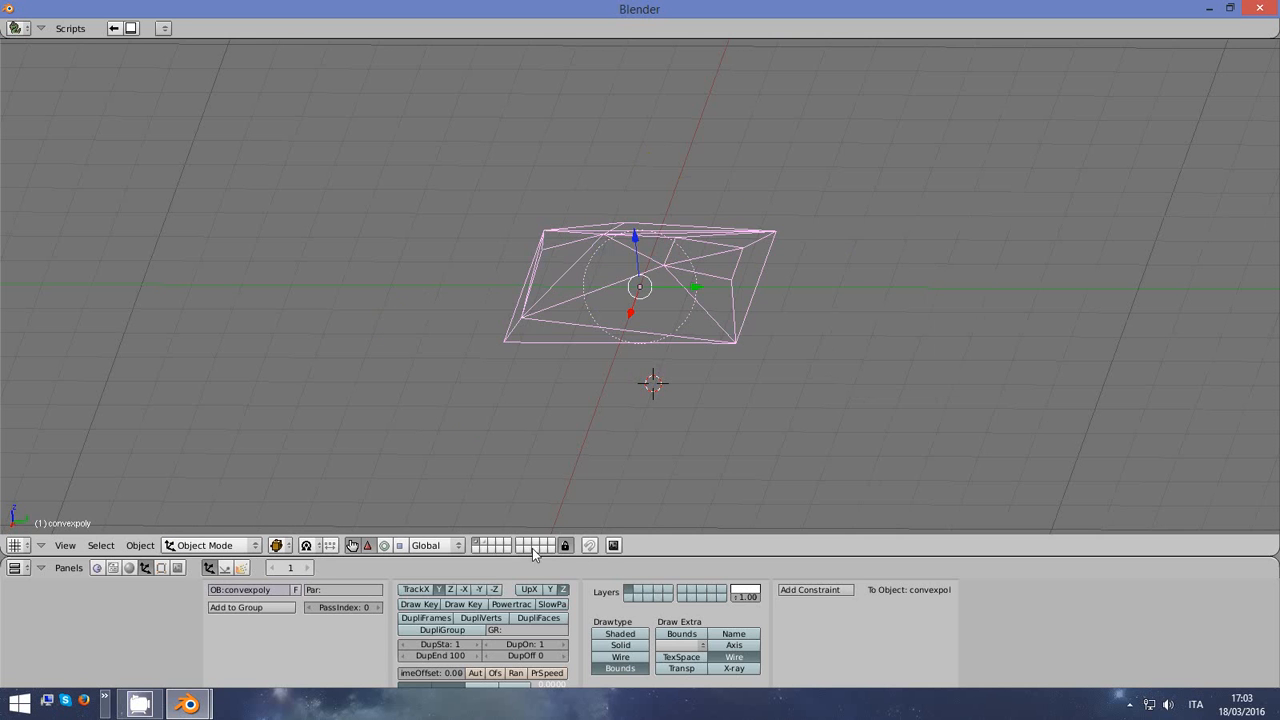
Move the Hay mesh from the second layer to the first layer and show it together with its collision hull
left_click(483, 541)
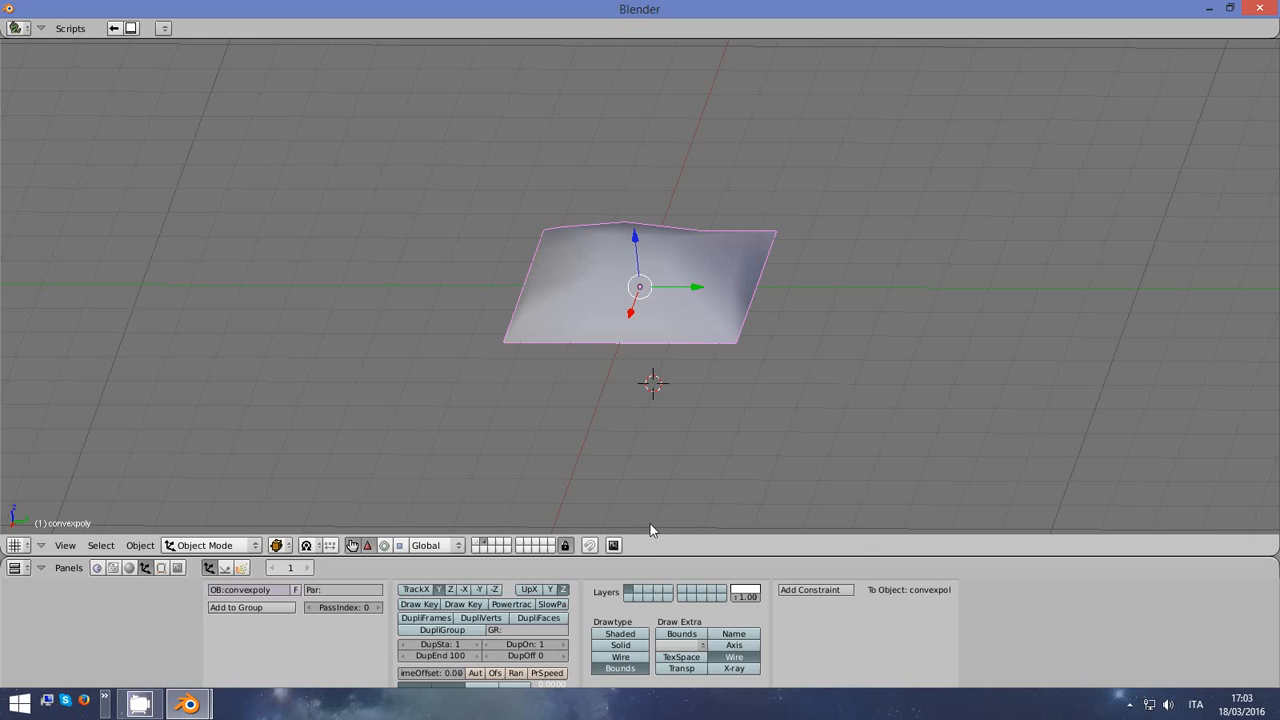
right_click(580, 323)
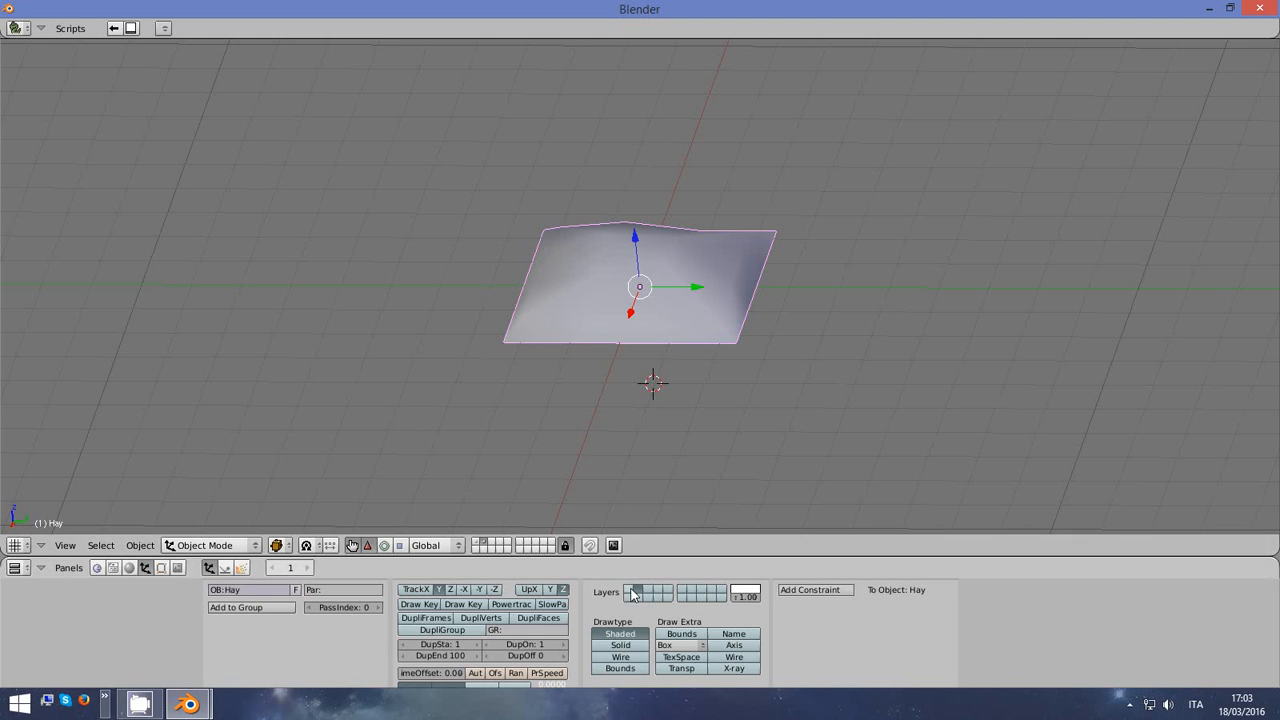
left_click(630, 589)
left_click(476, 543)
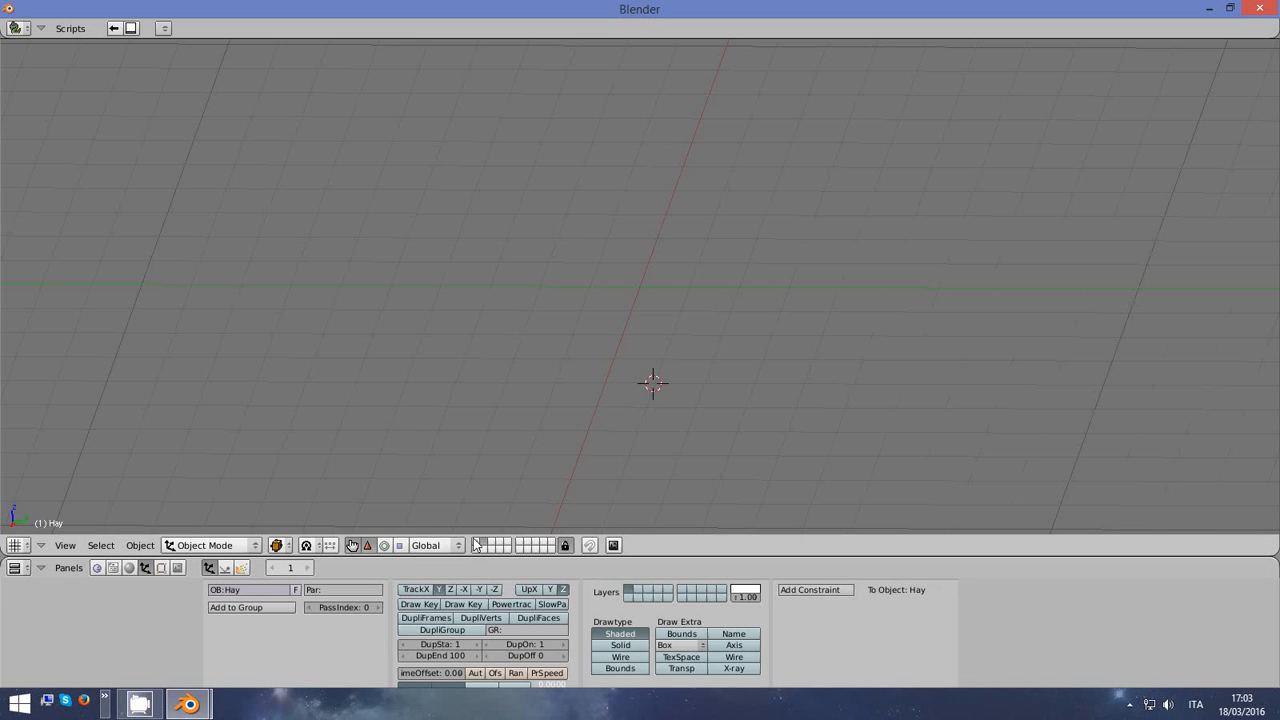
middle_click_drag(916, 340, 754, 233)
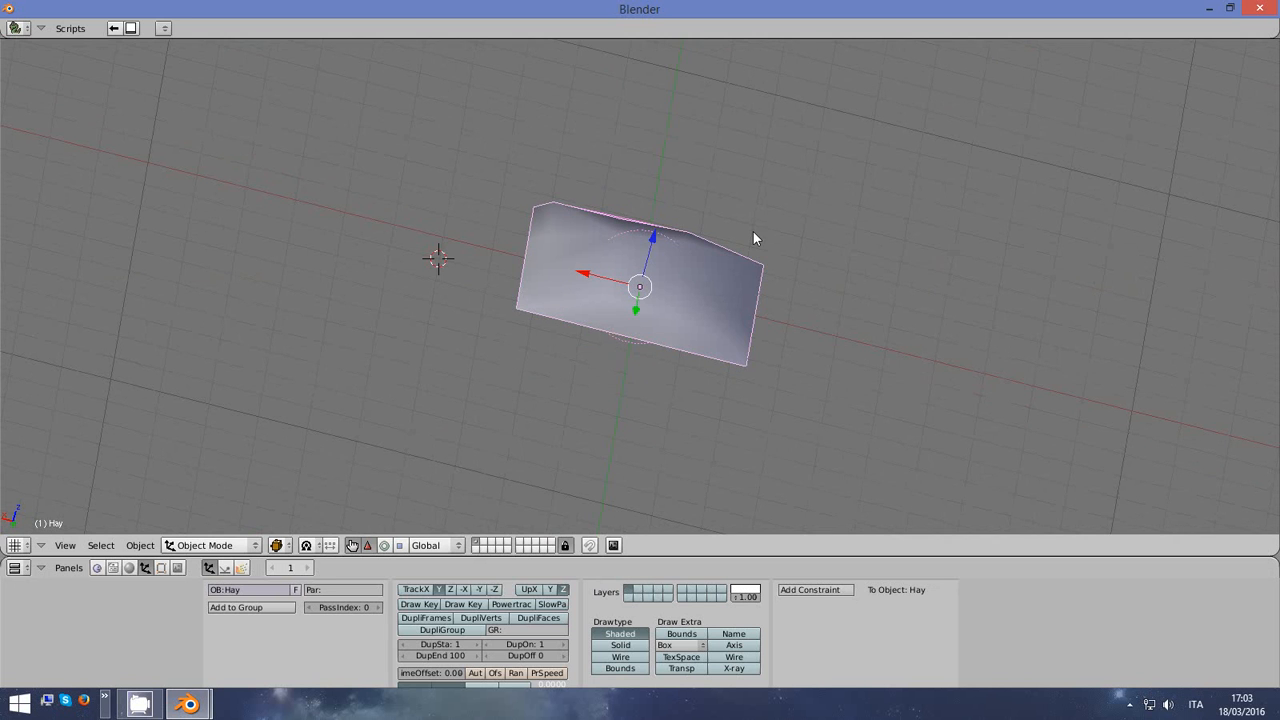
Switch the Scripts window to User Preferences and start a NetImmerse/Gamebryo (.nif & .kf & .egm) export
left_click(17, 28)
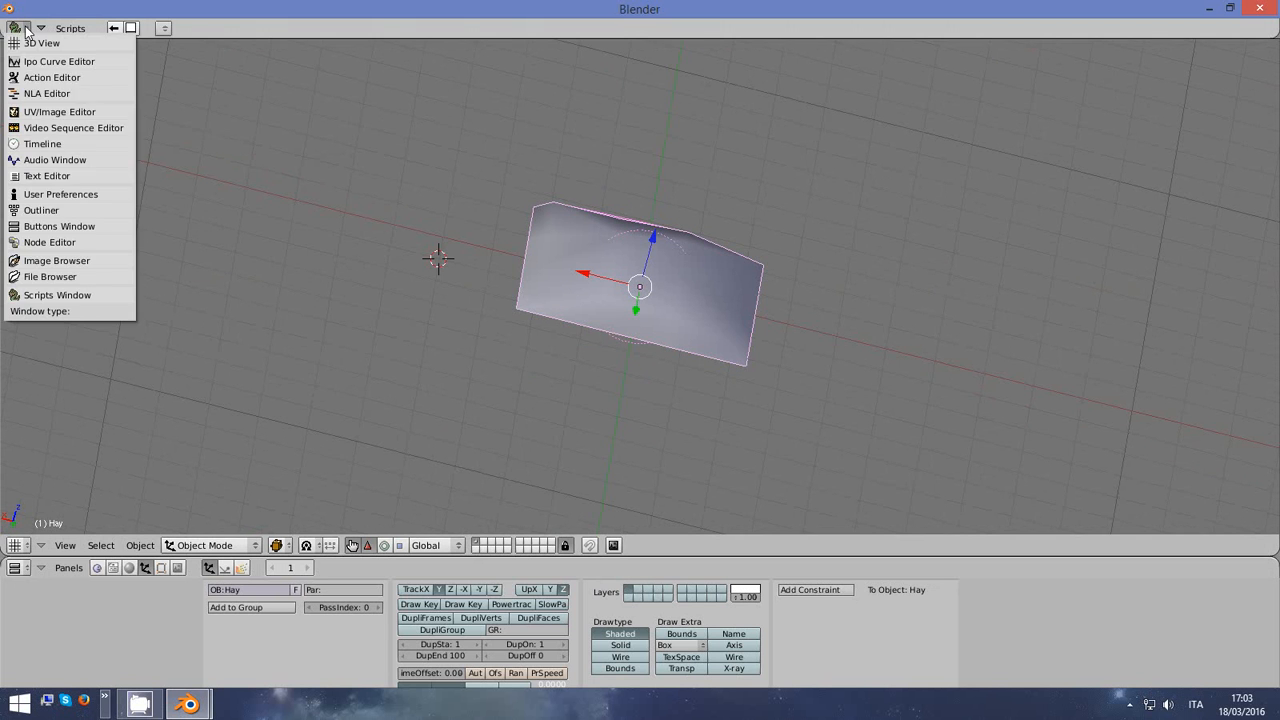
left_click(47, 193)
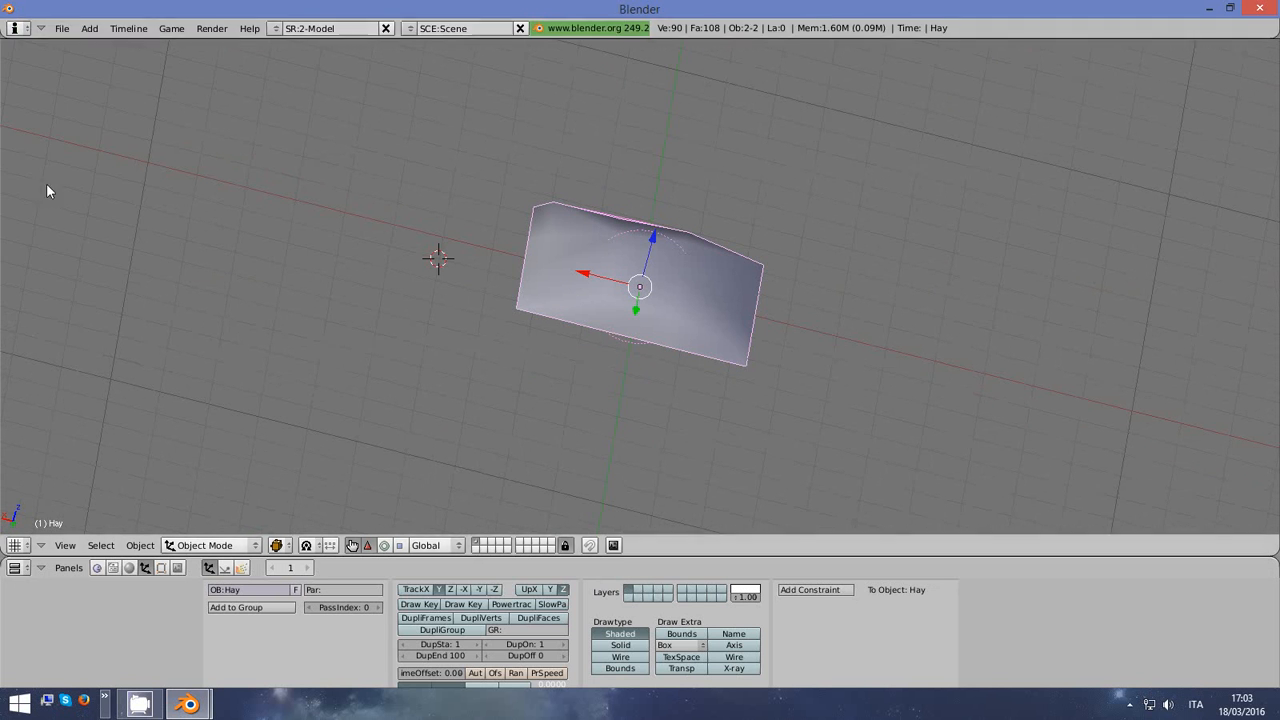
left_click(62, 28)
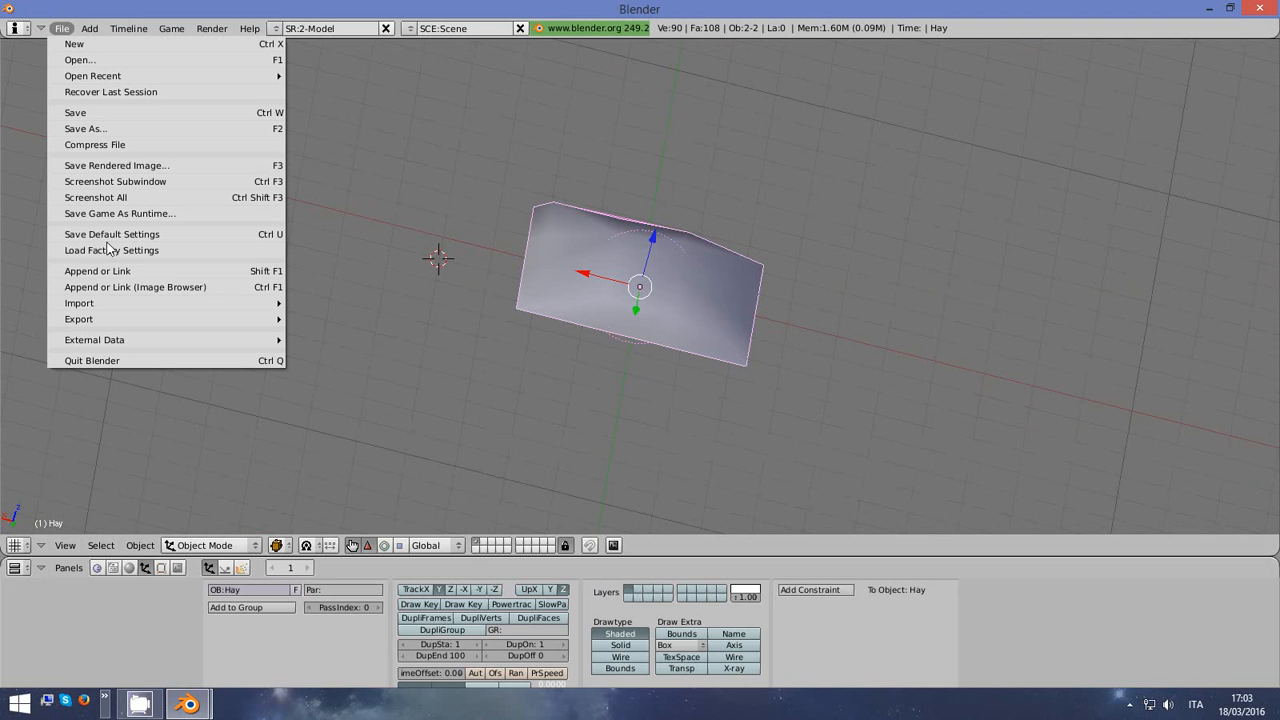
mouse_move(90, 319)
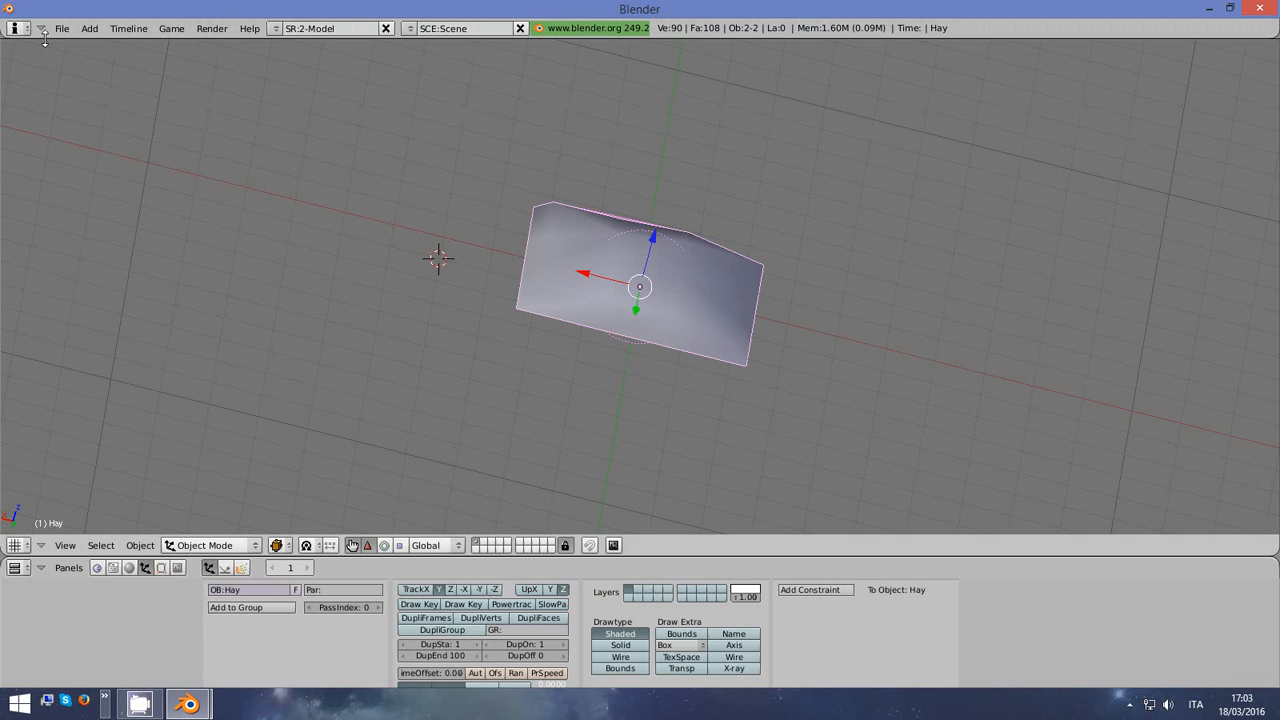
left_click(62, 28)
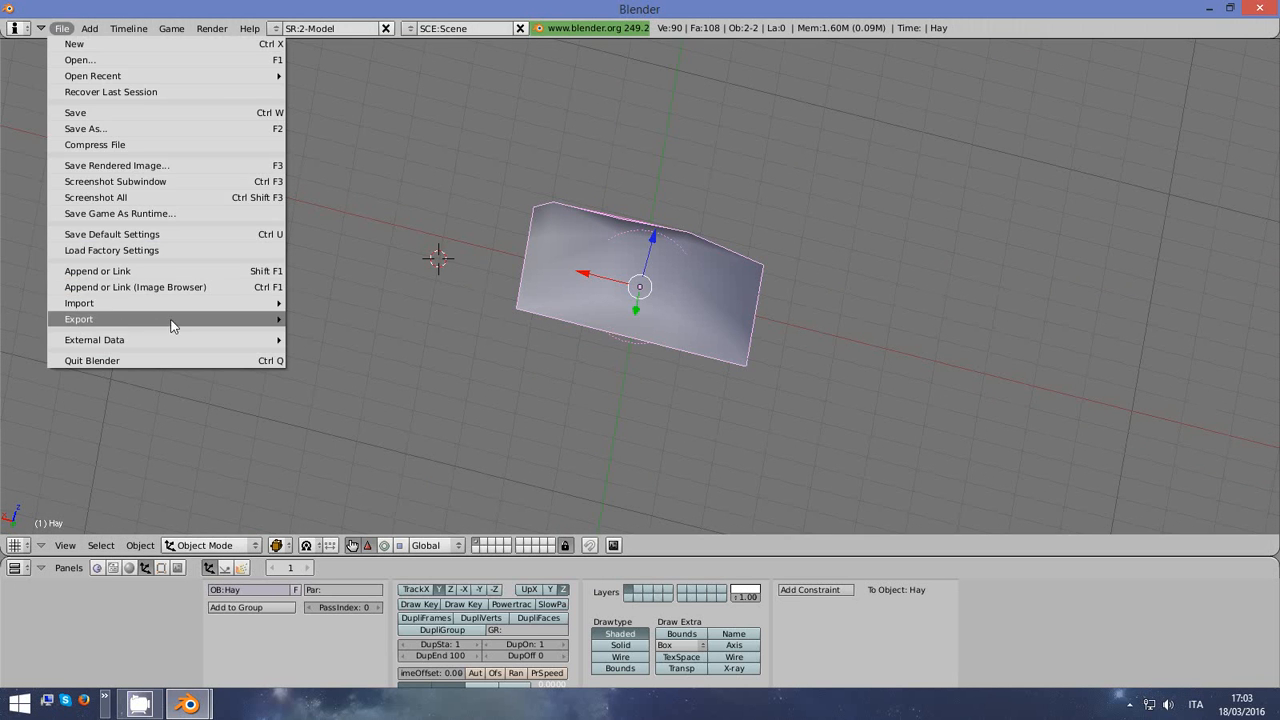
mouse_move(169, 319)
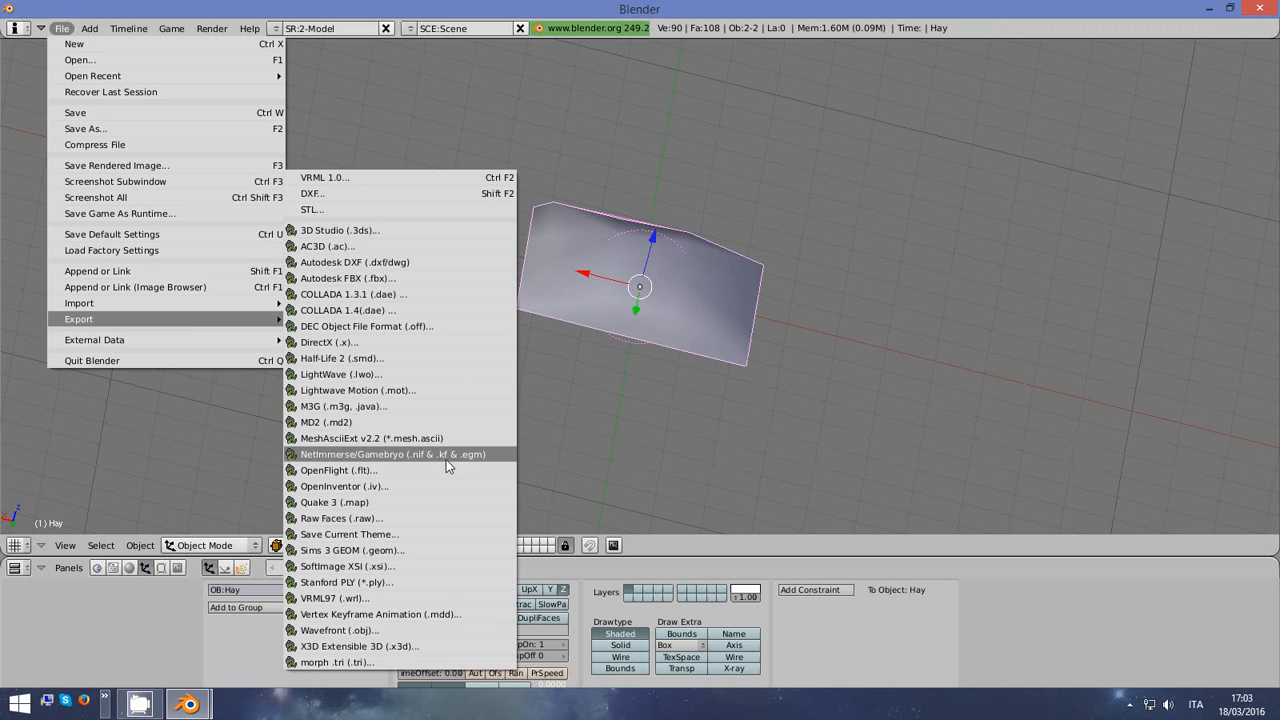
left_click(434, 455)
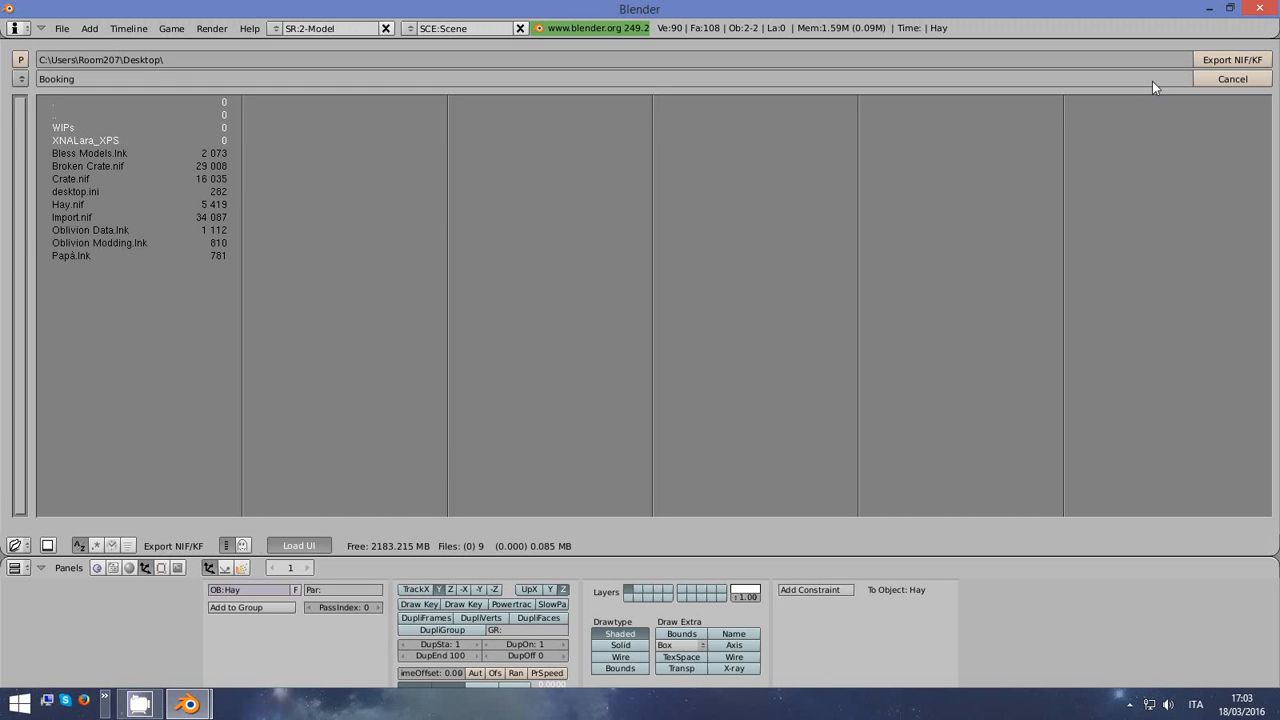
Name the export file Export in the Desktop folder and proceed to the NIF export settings
left_click(90, 80)
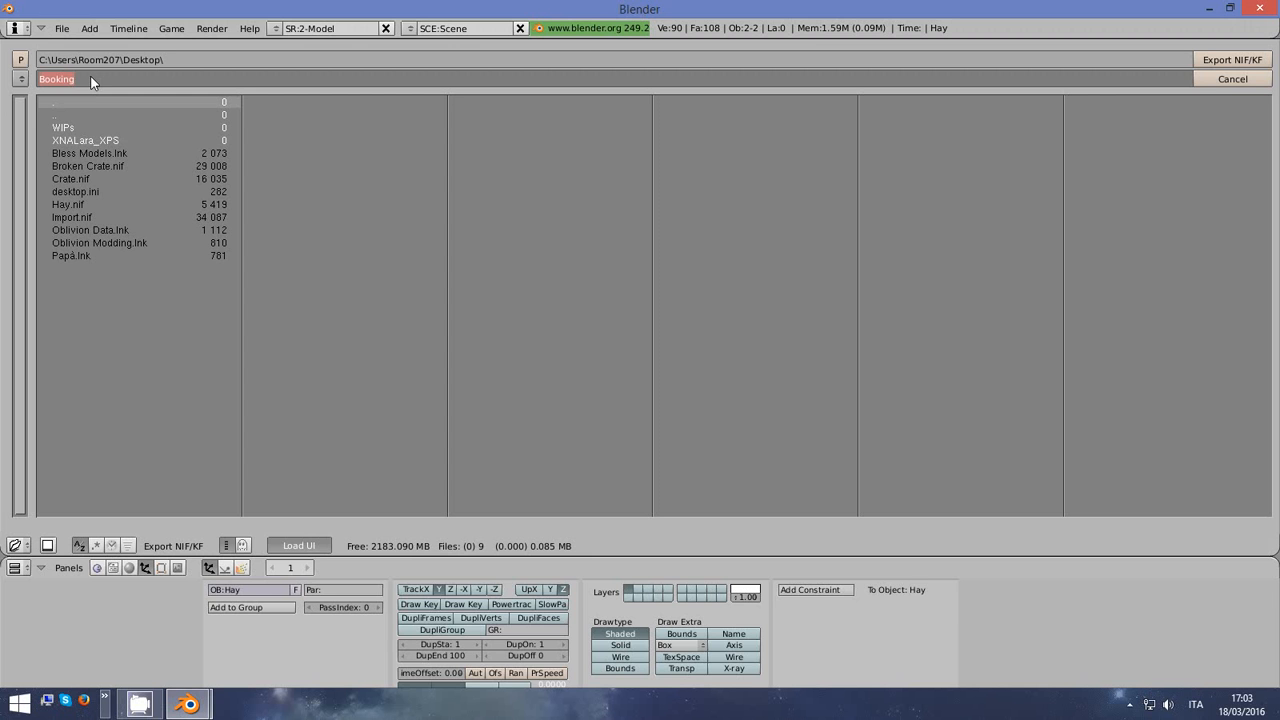
type("Exp")
key("BackSpace")
key("BackSpace")
type("xport")
left_click(24, 80)
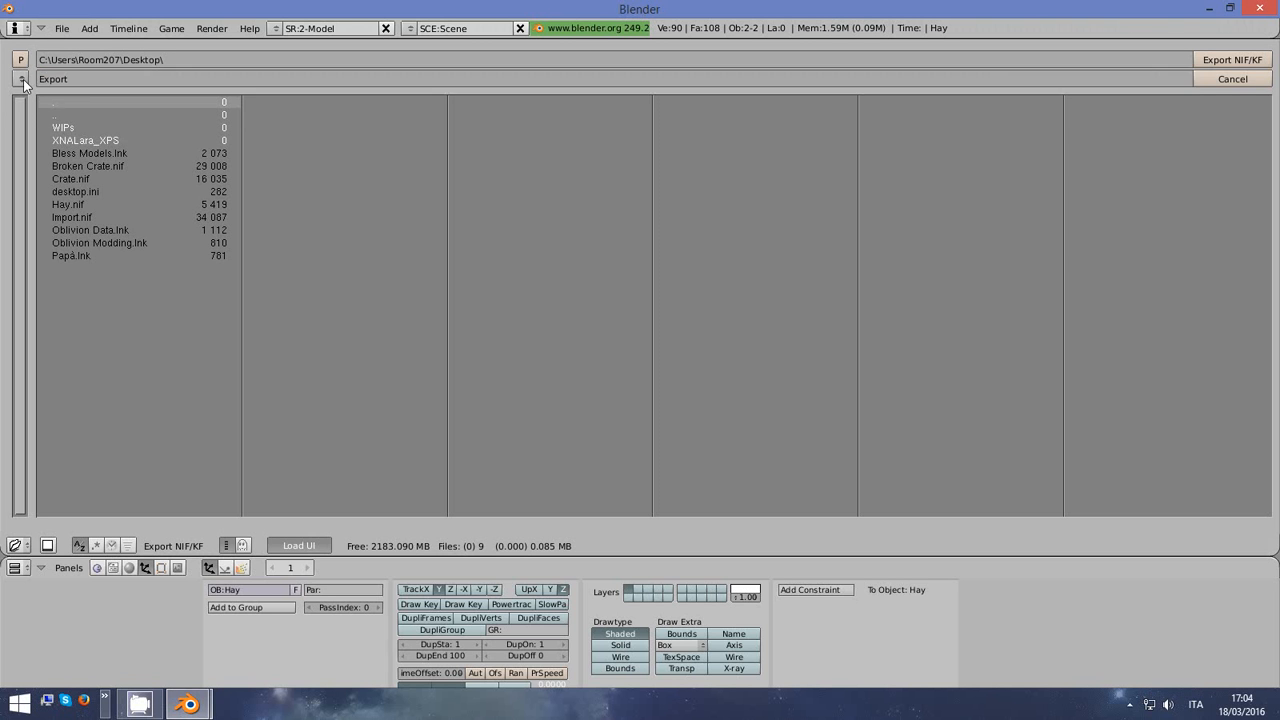
left_click(1233, 59)
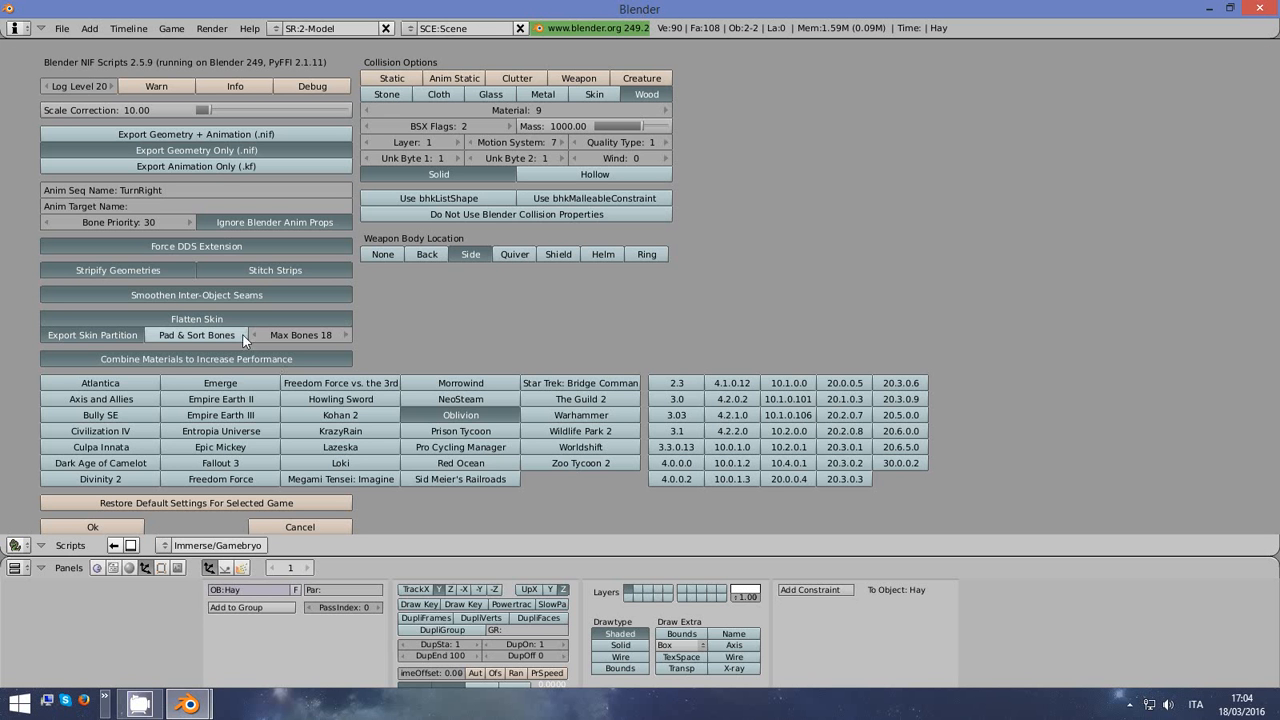
Choose the Oblivion game preset, leave Stripify Geometries enabled, and run the NIF export
left_click(487, 414)
left_click(488, 414)
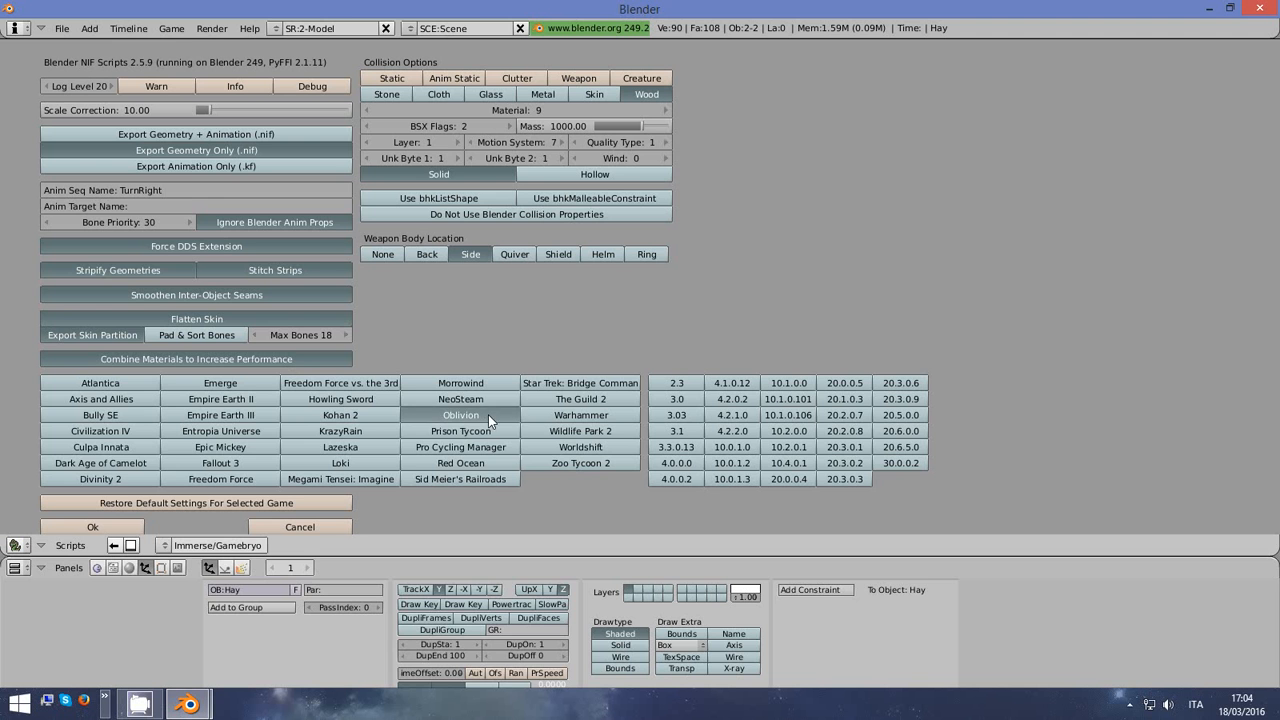
left_click(134, 268)
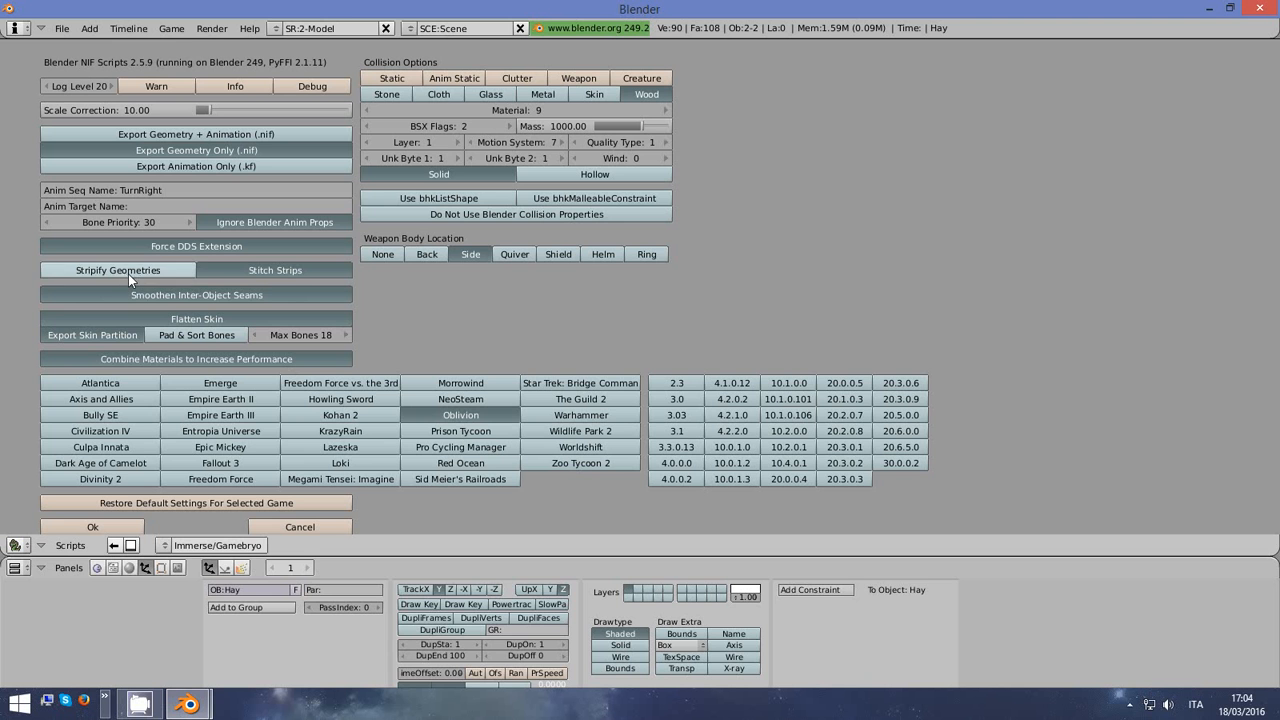
left_click(128, 274)
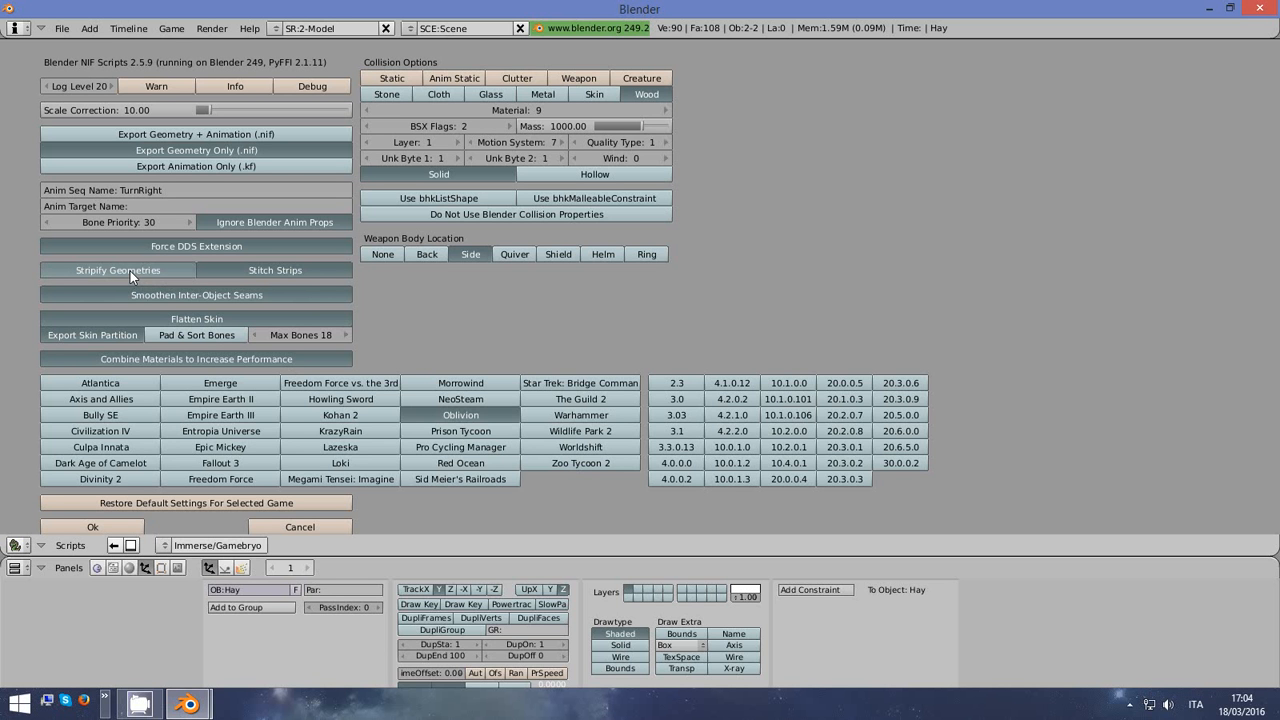
left_click(115, 270)
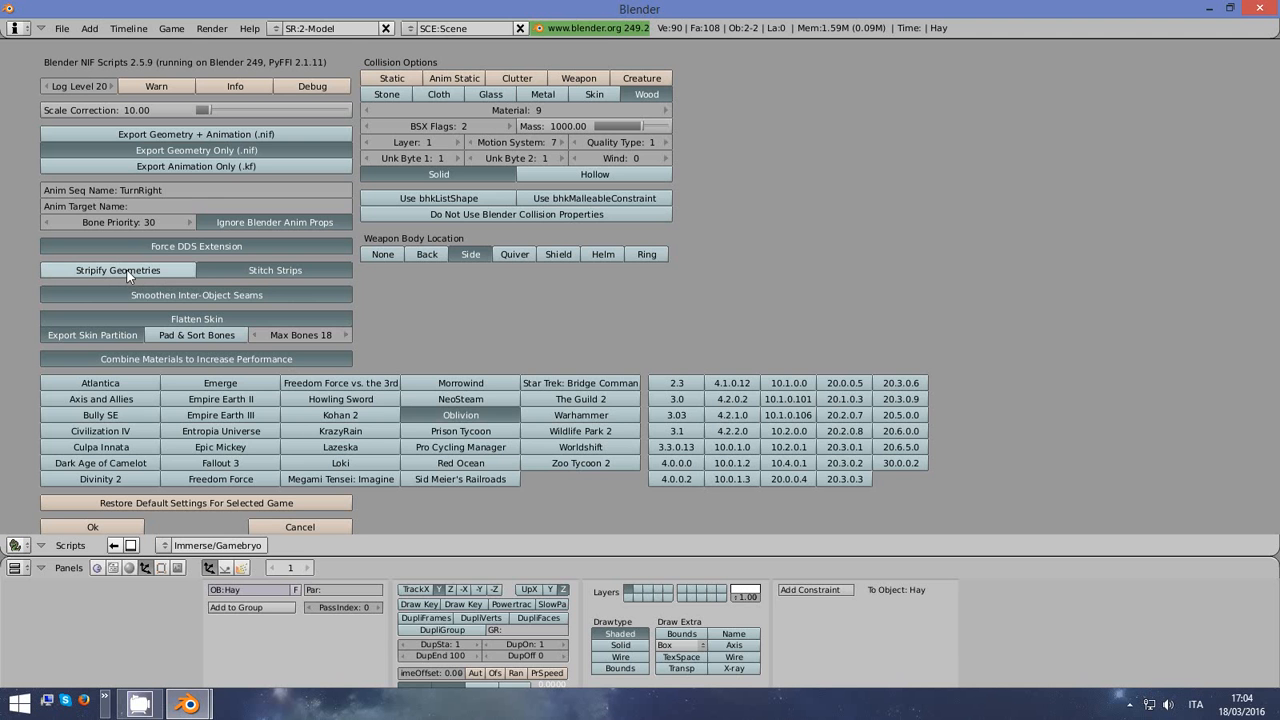
left_click(119, 269)
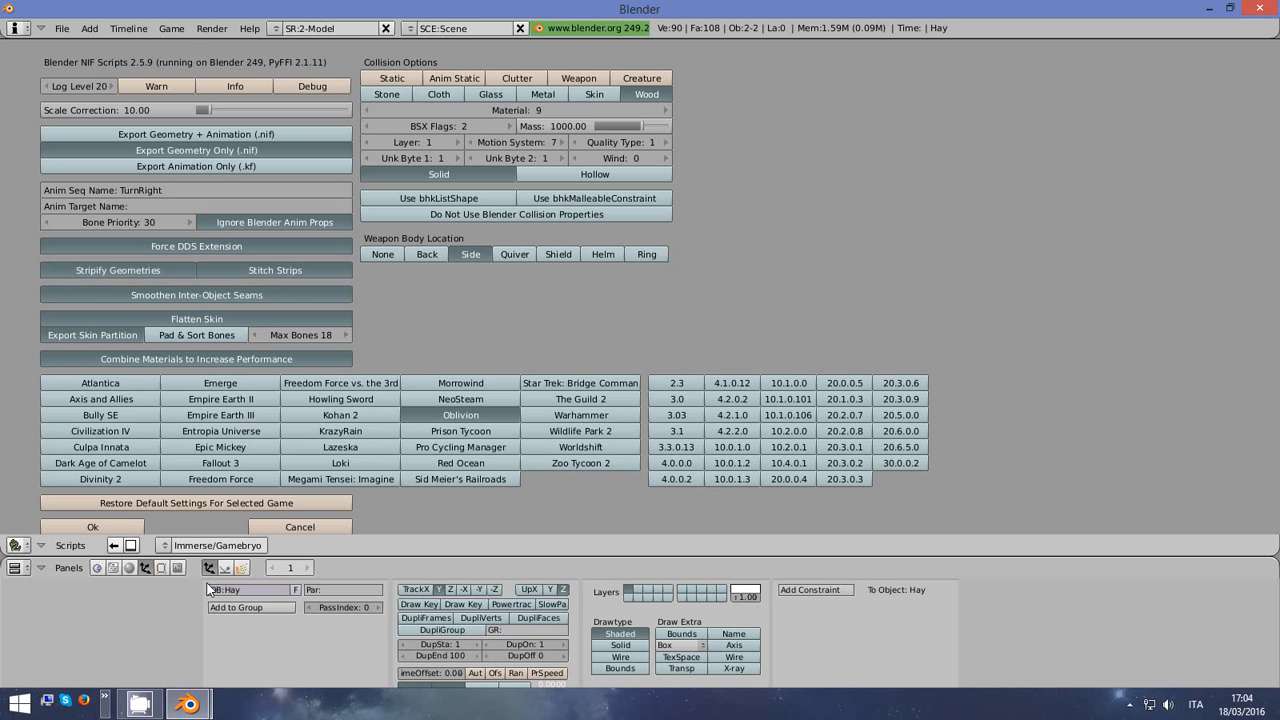
left_click(117, 526)
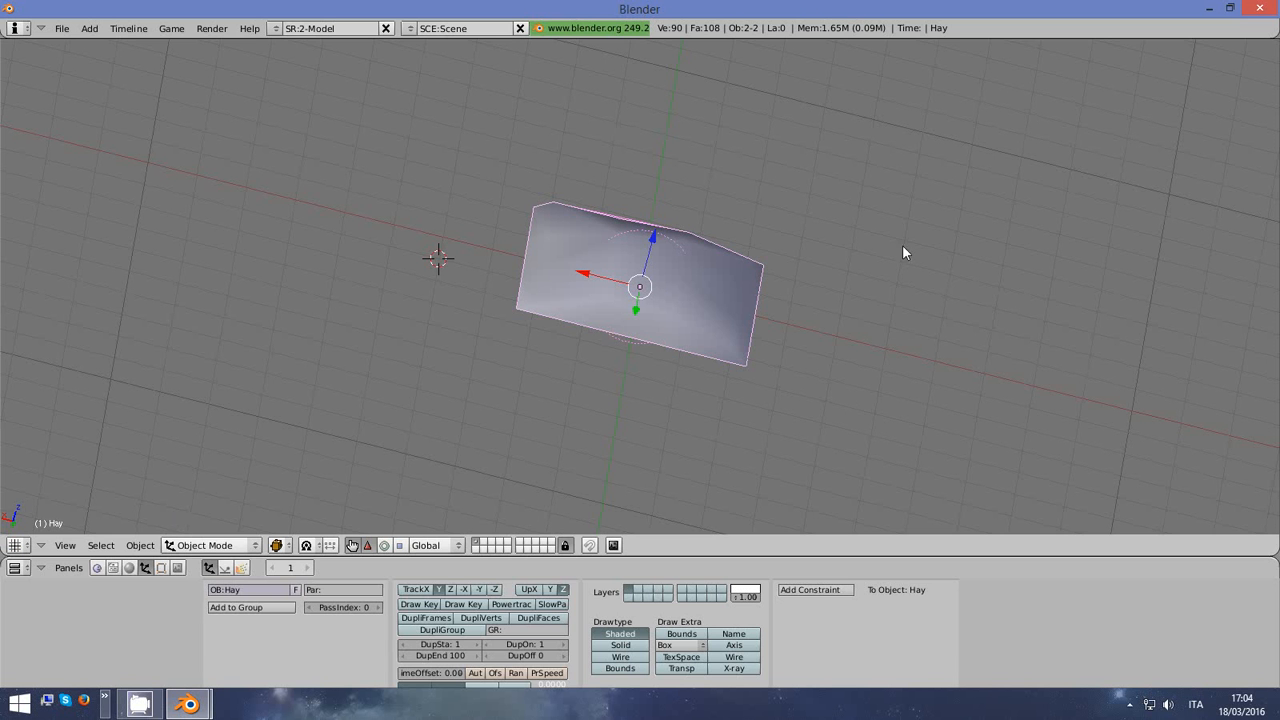
Open the desktop's Export.nif in NifSkope and select its hay mesh and convex collision shape to check them
left_click(1258, 16)
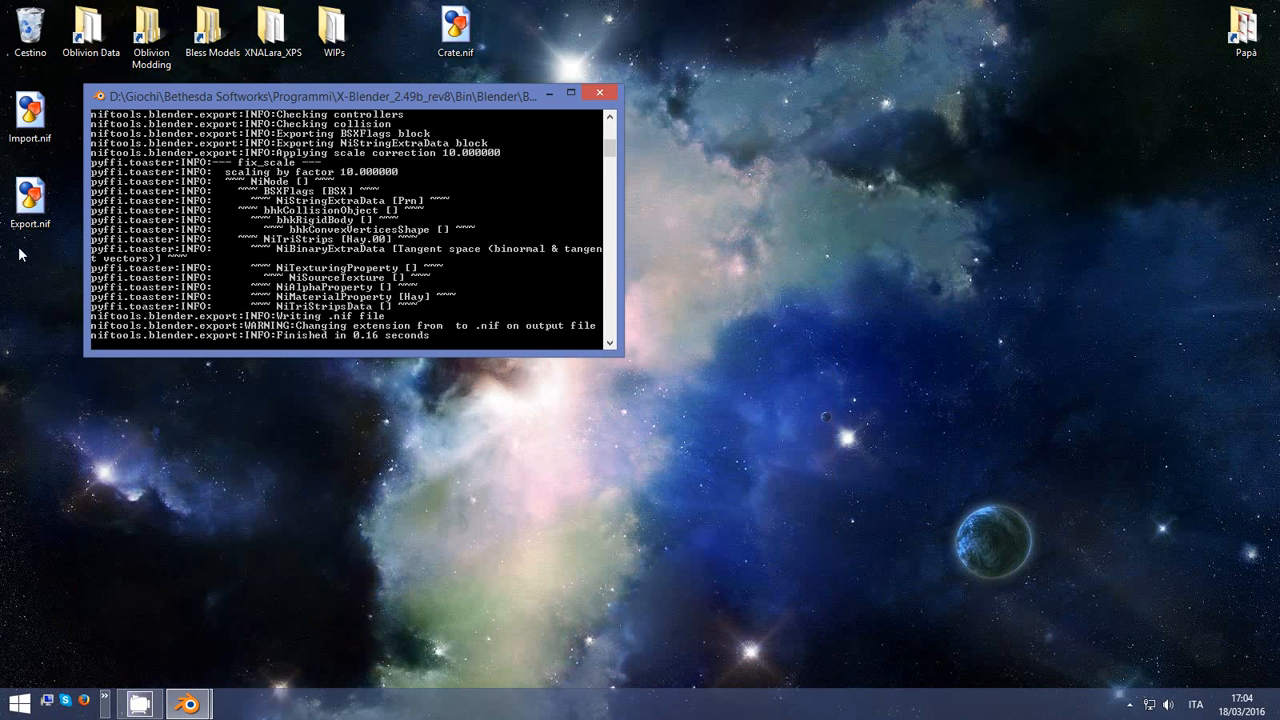
left_click_drag(330, 96, 892, 108)
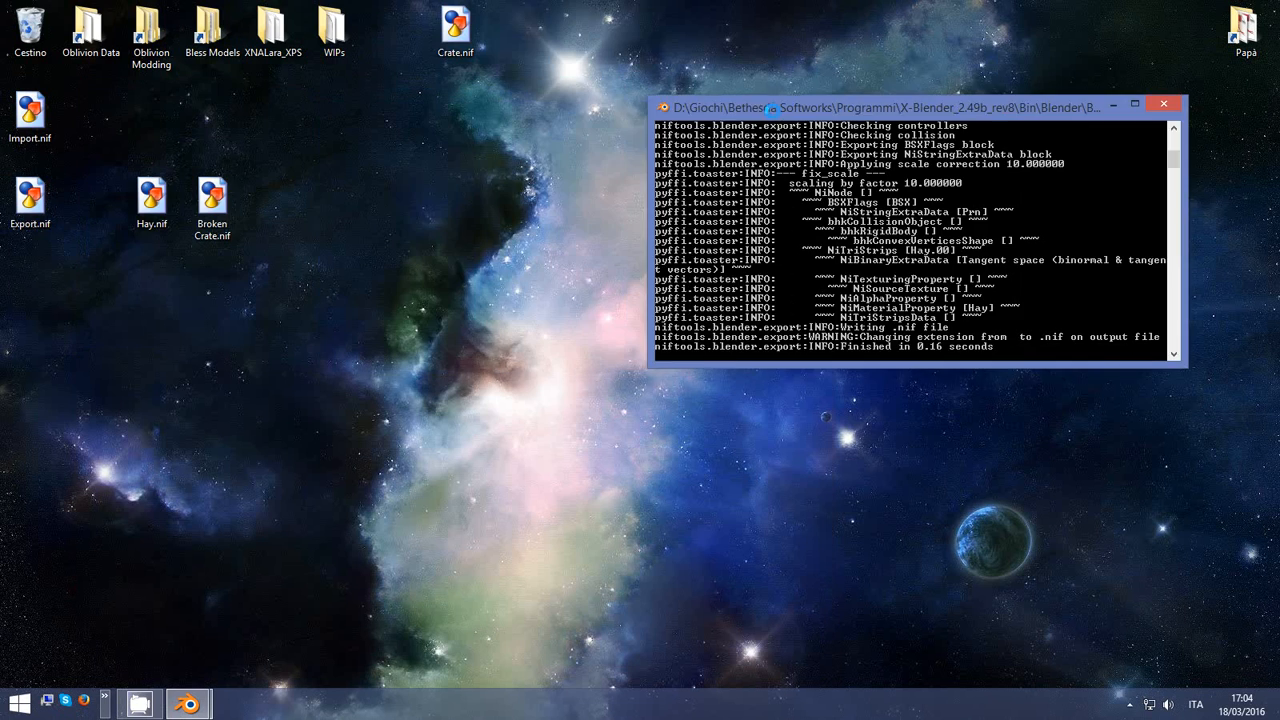
double_click(30, 198)
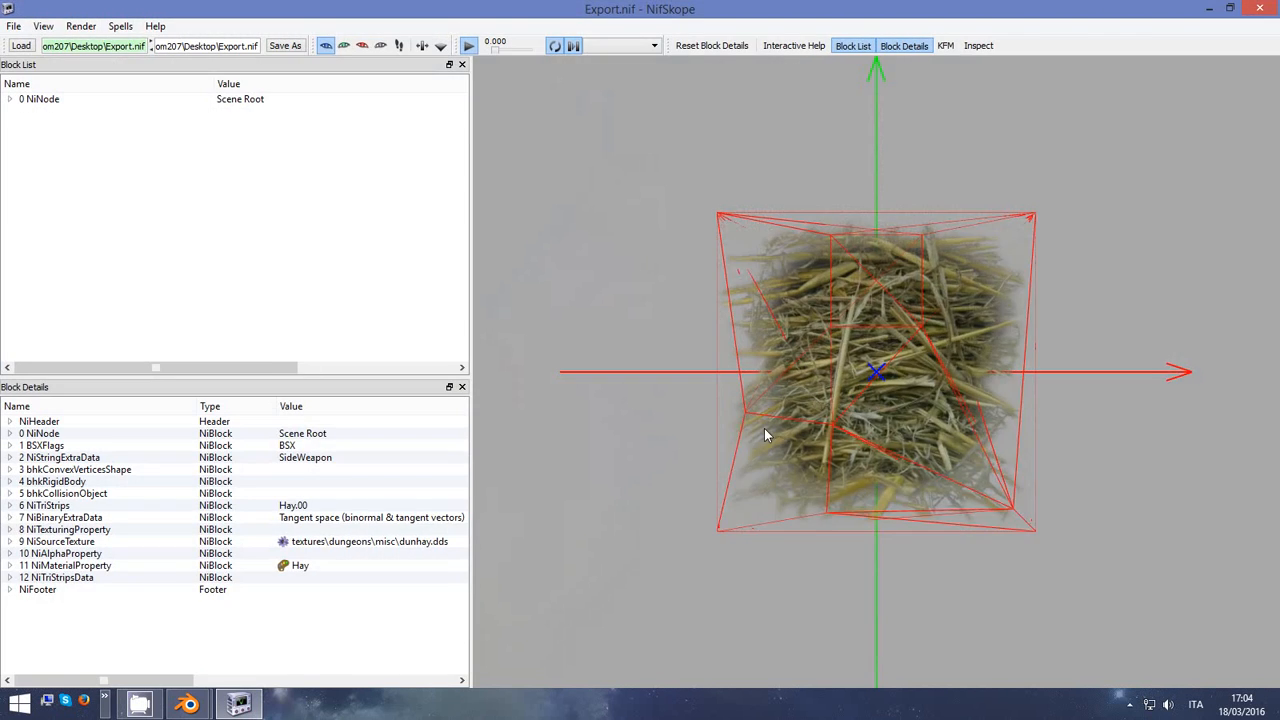
left_click_drag(766, 432, 734, 337)
left_click(812, 410)
left_click(834, 365)
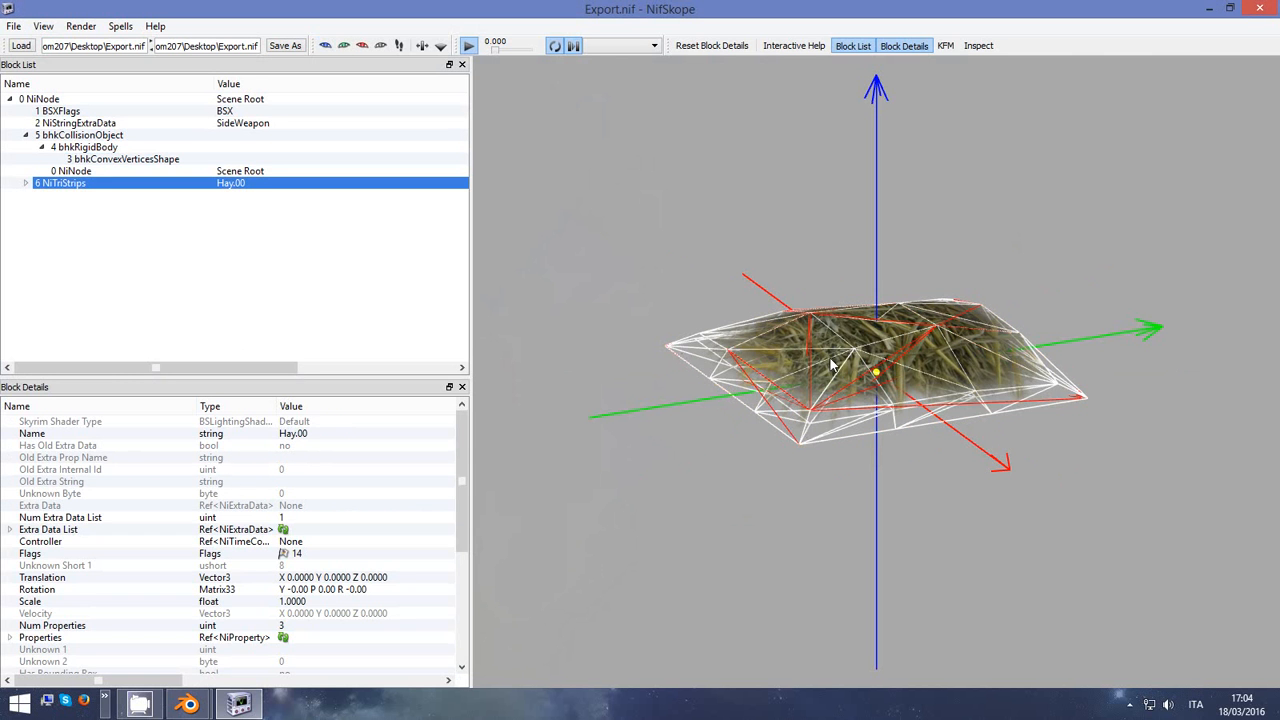
left_click(794, 440)
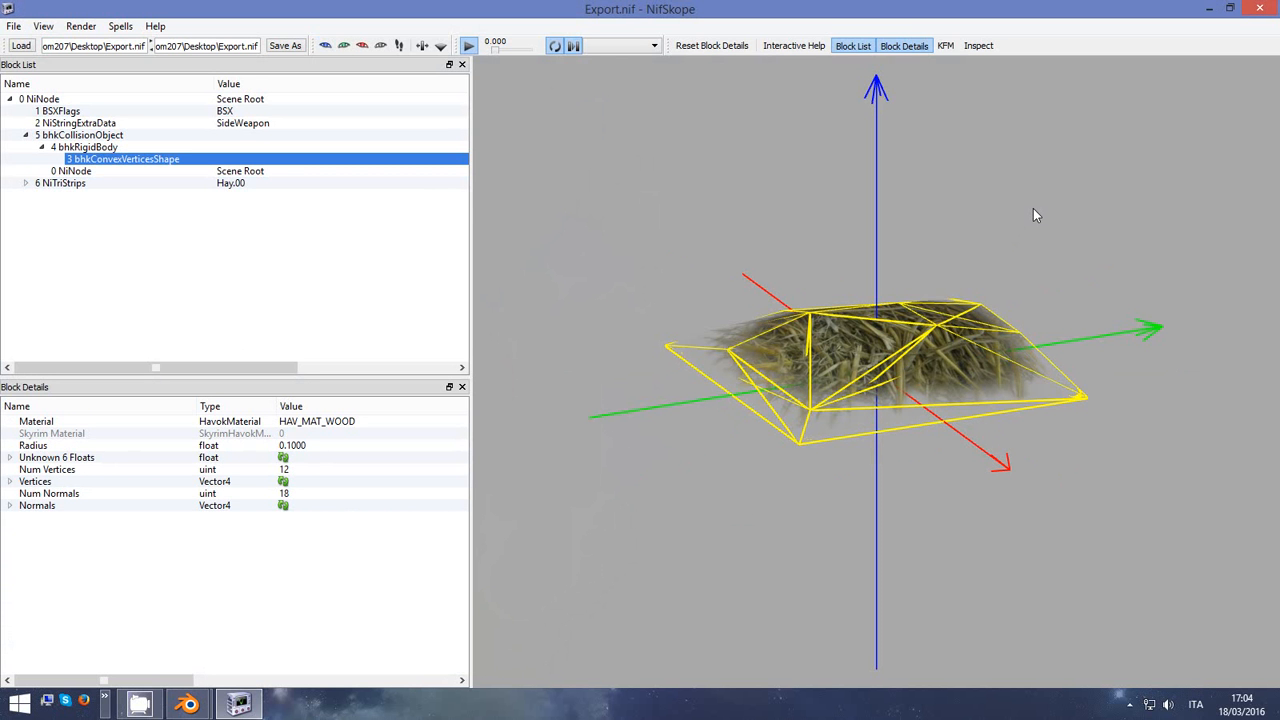
Rename the hay's NiTriStrips block to Hay
double_click(246, 185)
left_click(264, 193)
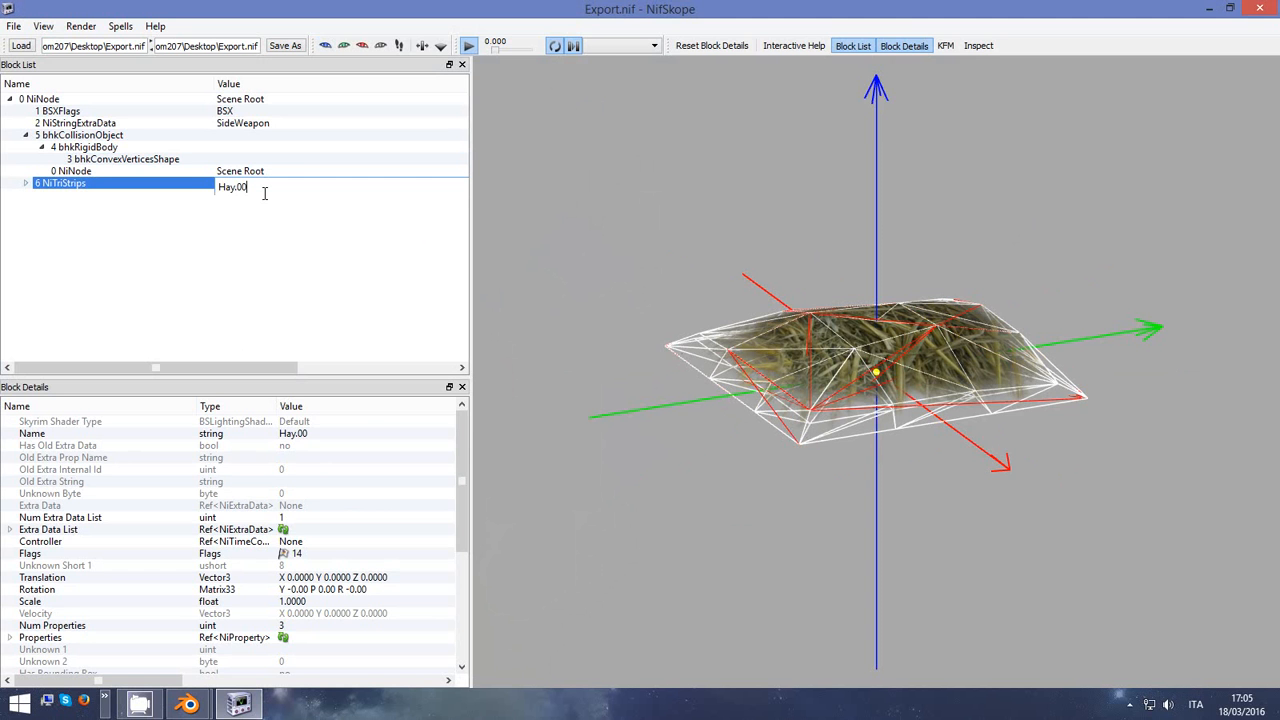
key("BackSpace")
key("BackSpace")
key("BackSpace")
key("Return")
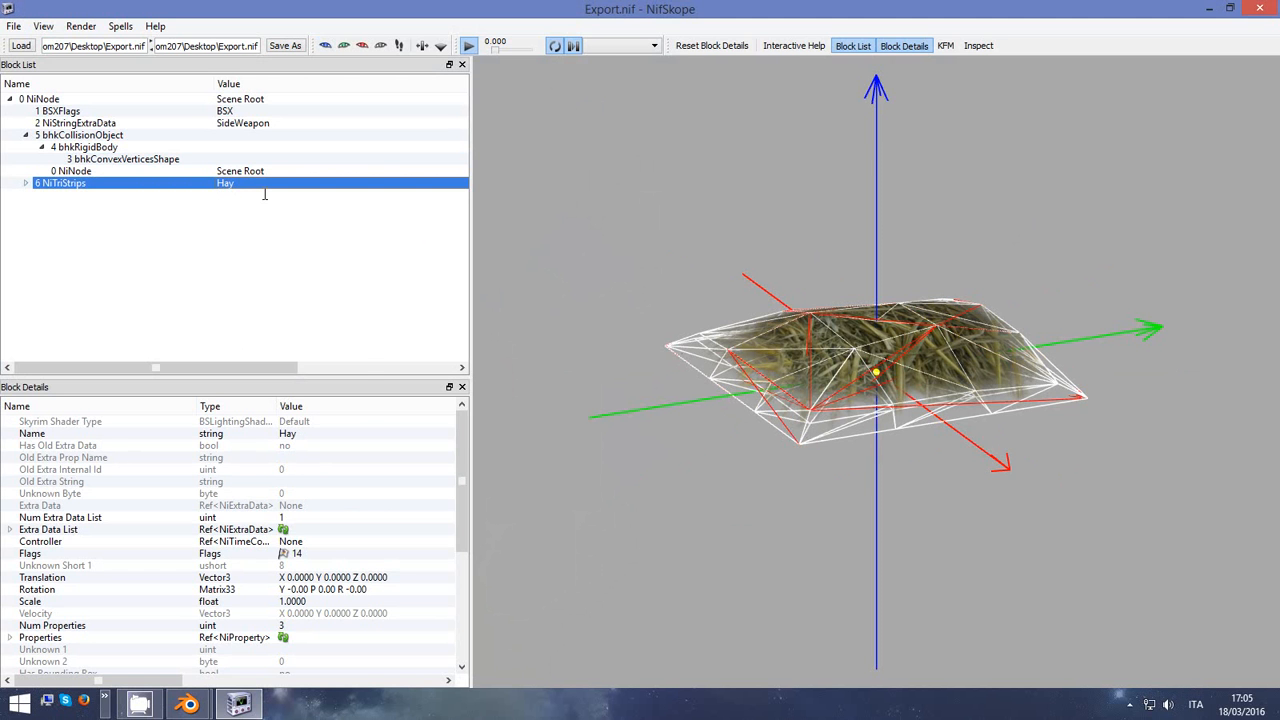
Copy the bhkConvexVerticesShape block of the hay's collision
left_click(818, 328)
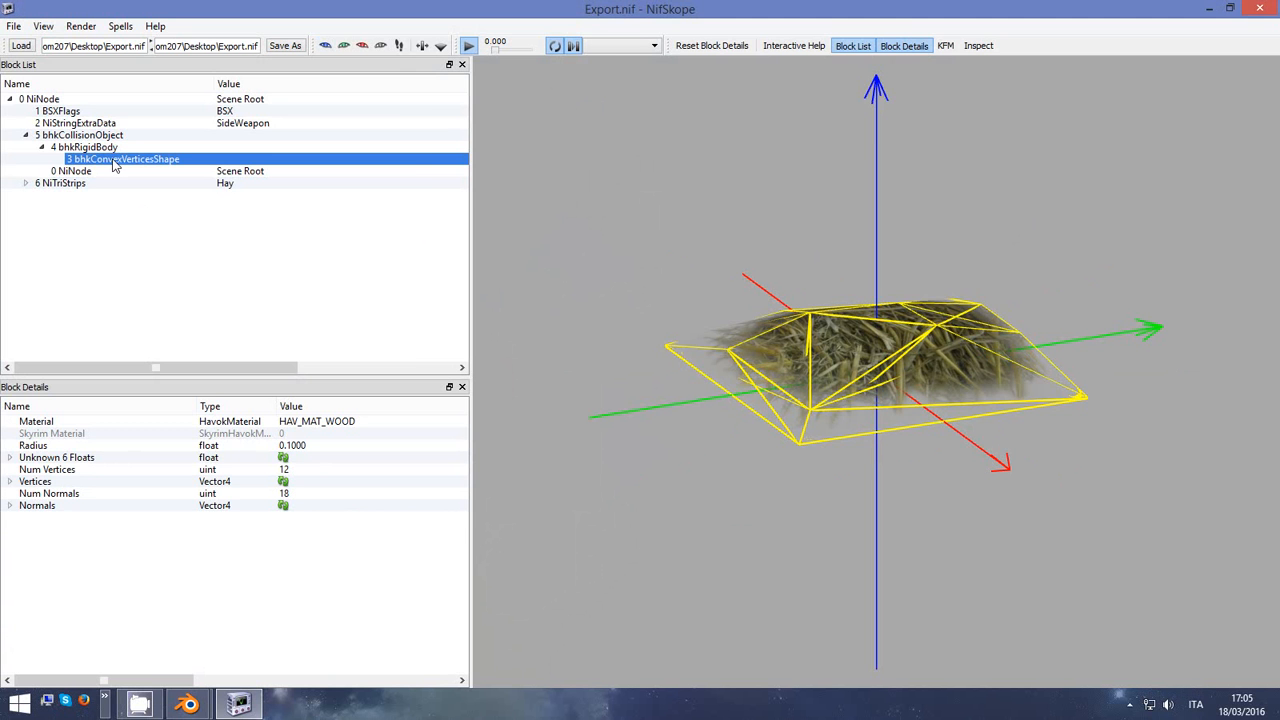
mouse_move(110, 171)
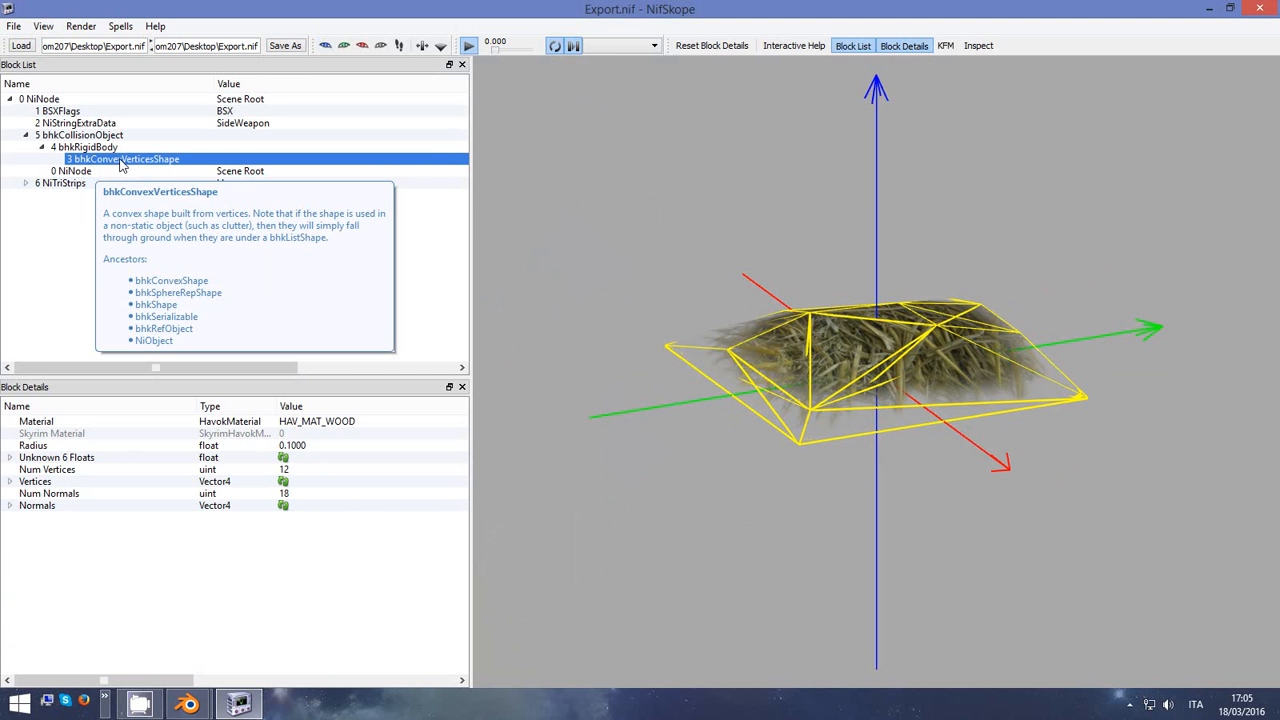
right_click(124, 160)
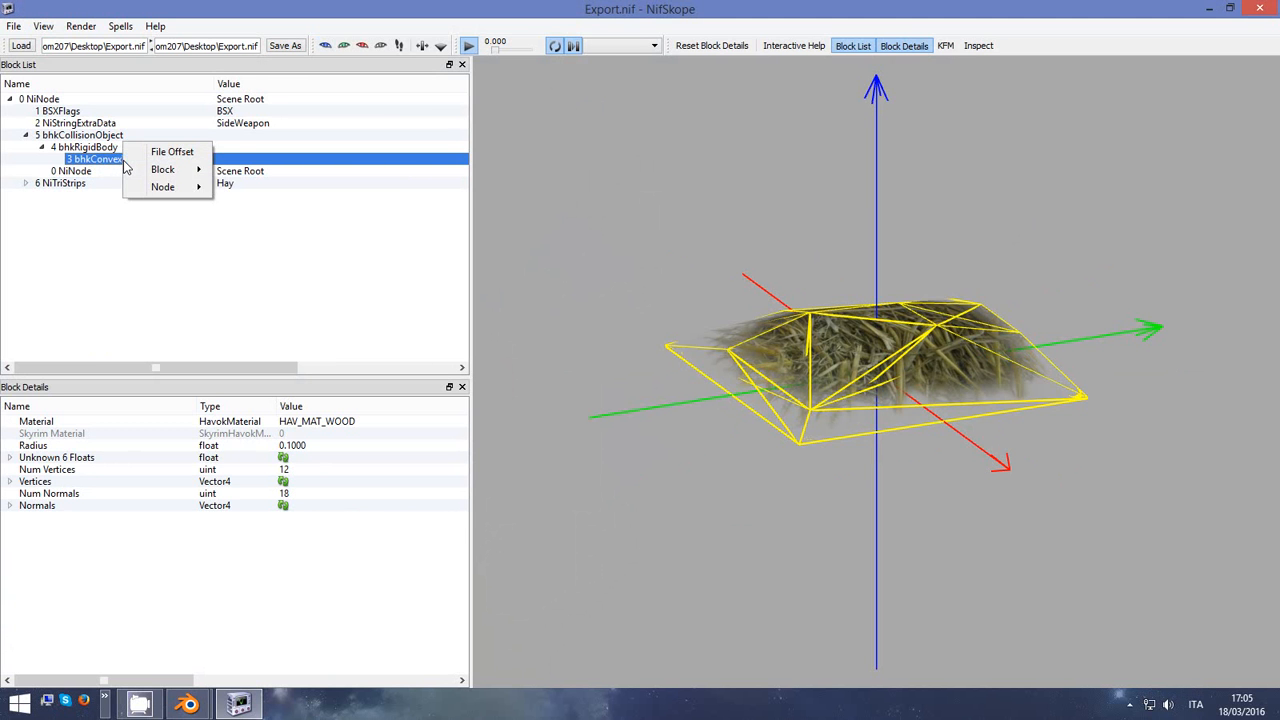
mouse_move(160, 169)
left_click(247, 207)
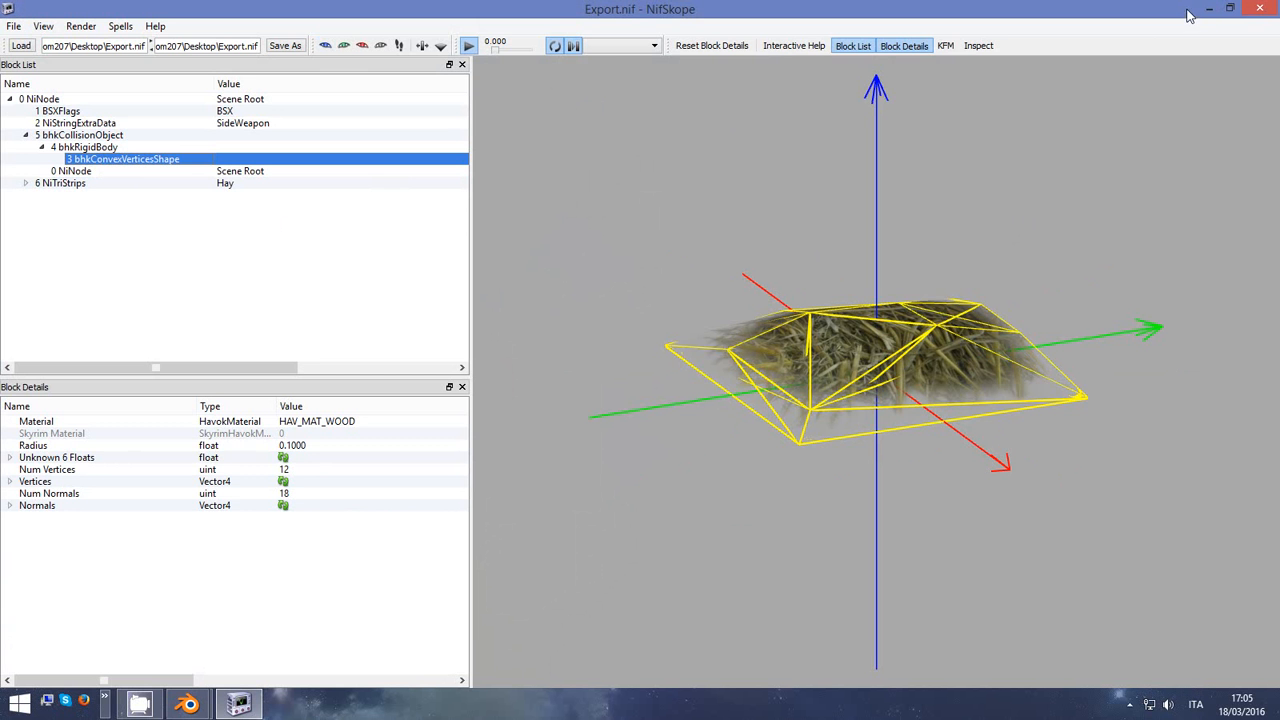
Open Import.nif from the desktop in NifSkope and remove the branch of the crate mesh DUNCrate01_Pieces:0
left_click(238, 706)
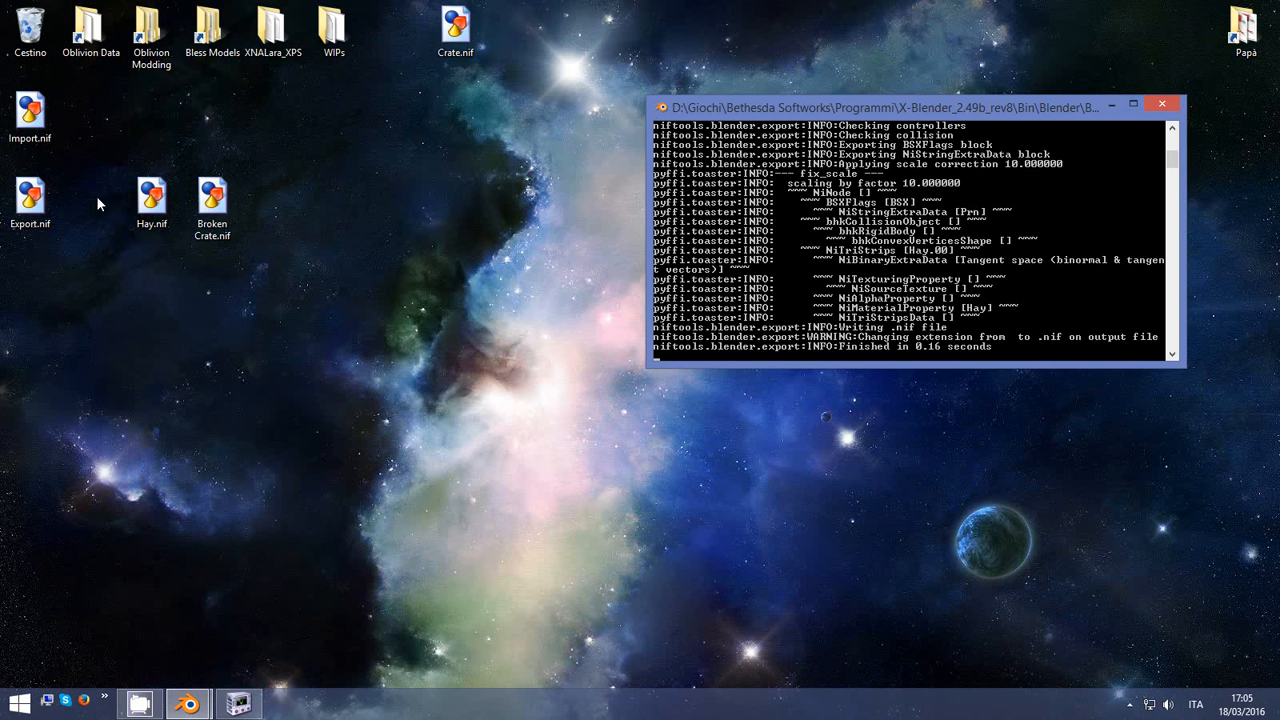
double_click(205, 200)
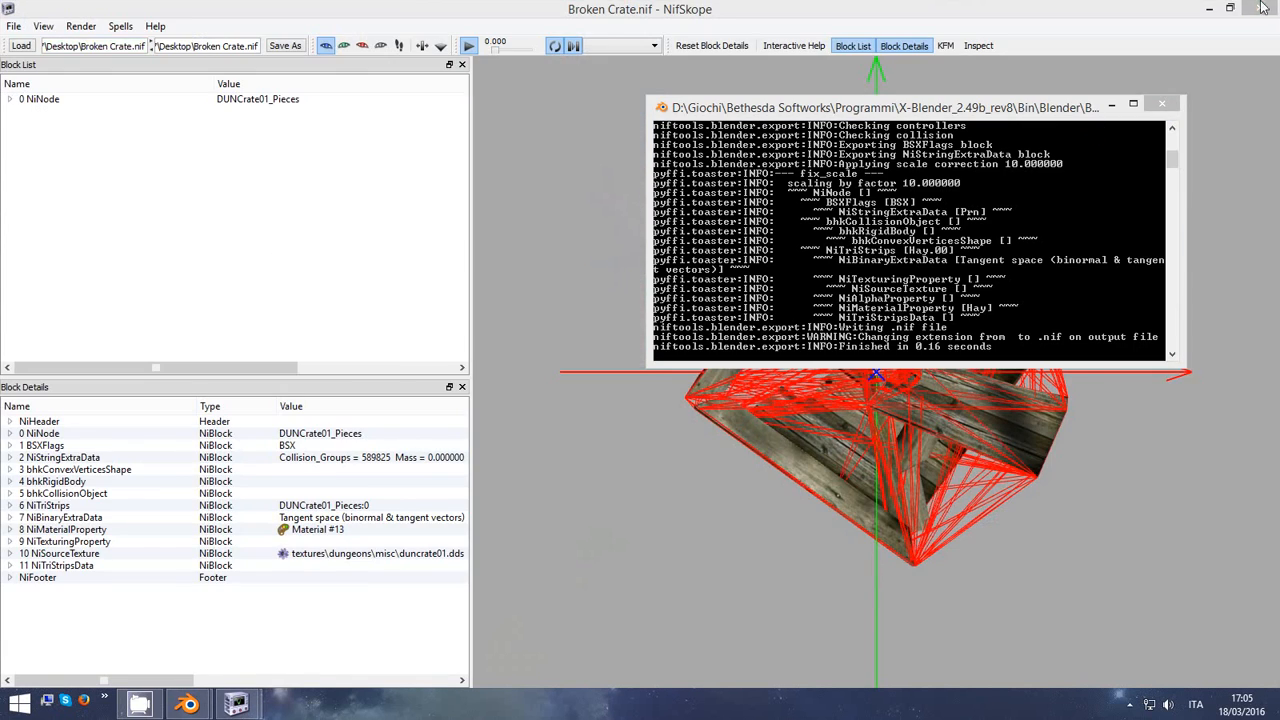
left_click(1261, 7)
double_click(30, 112)
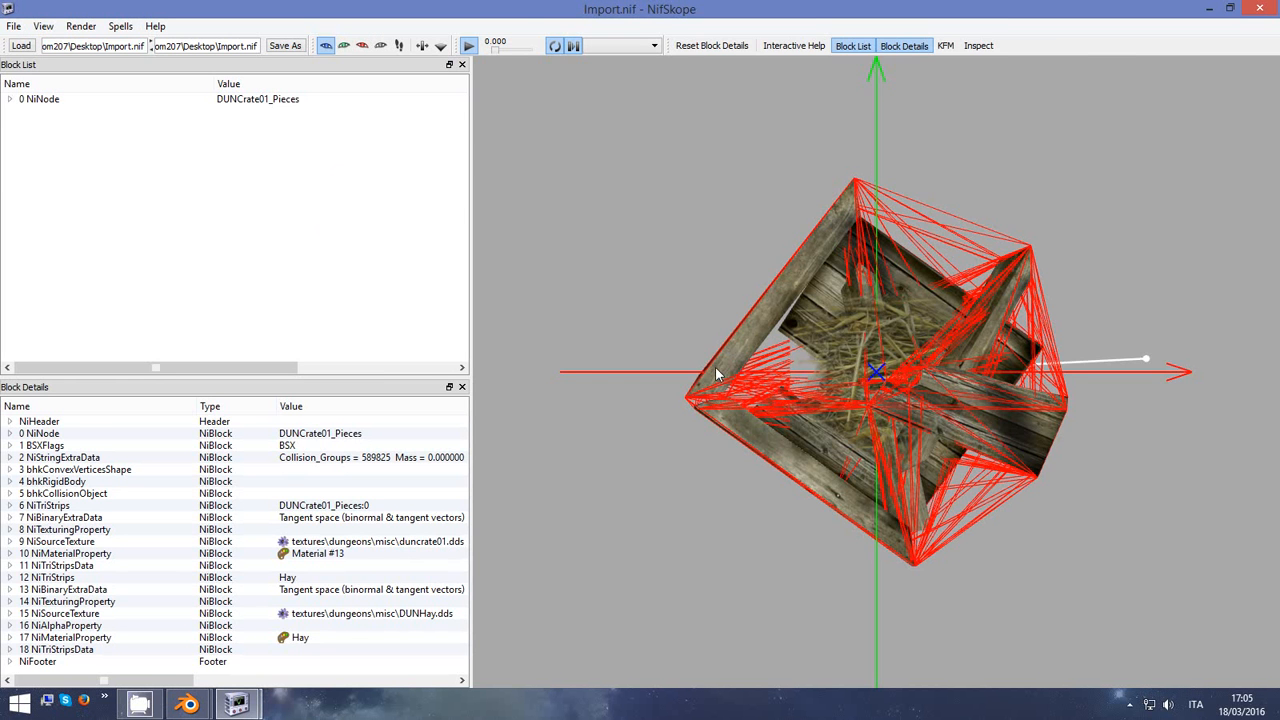
left_click_drag(714, 372, 704, 336)
right_click(754, 324)
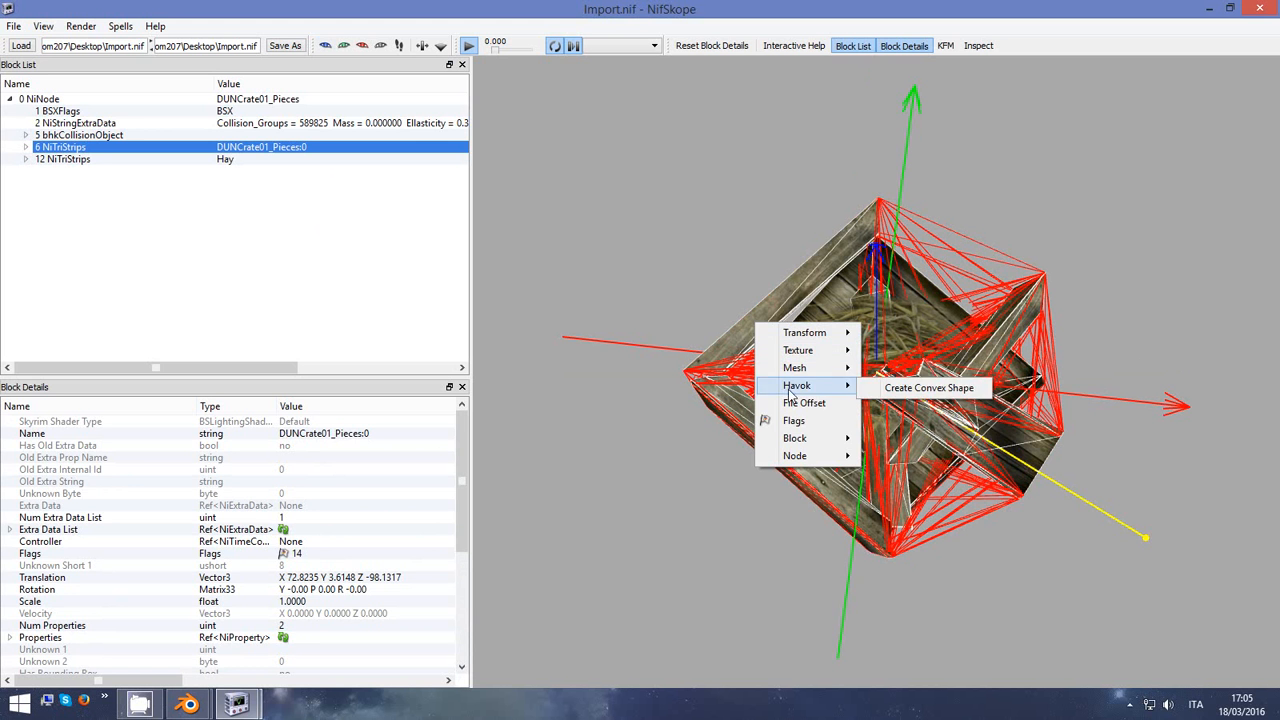
mouse_move(806, 443)
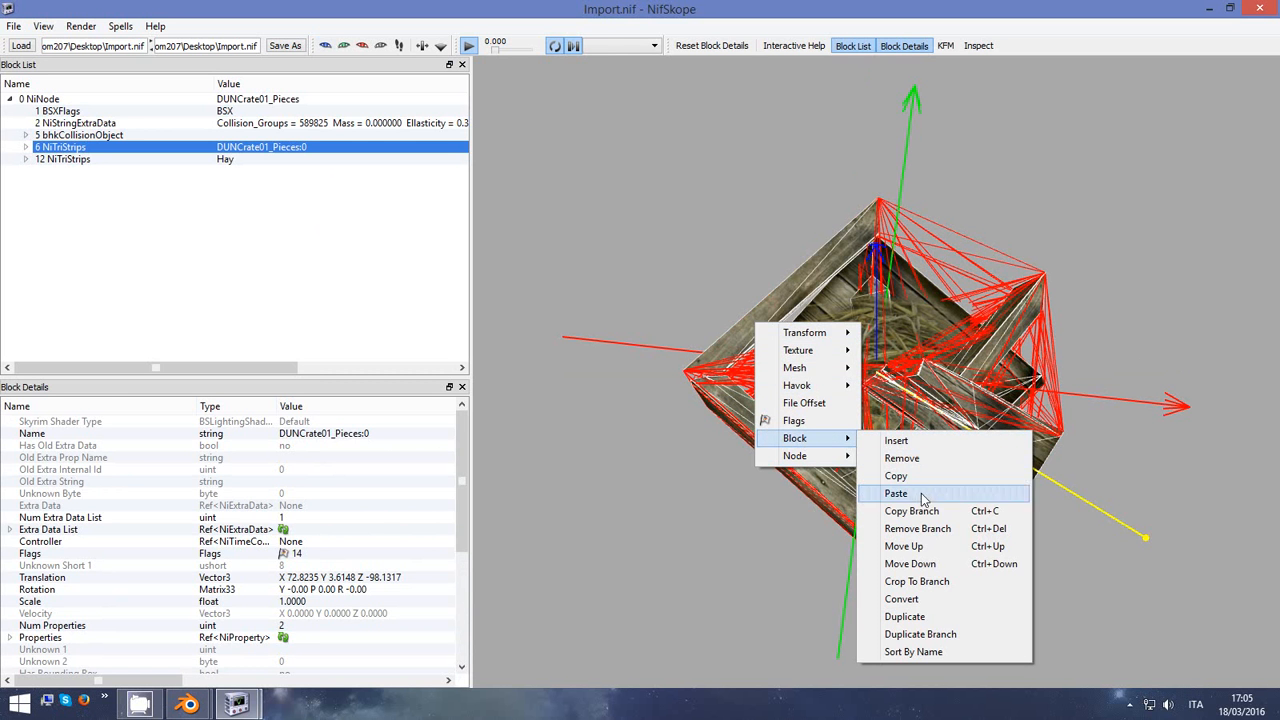
left_click(918, 528)
Paste the copied hay collision block over the crate's bhkConvexVerticesShape in Import.nif
left_click_drag(713, 369, 658, 287)
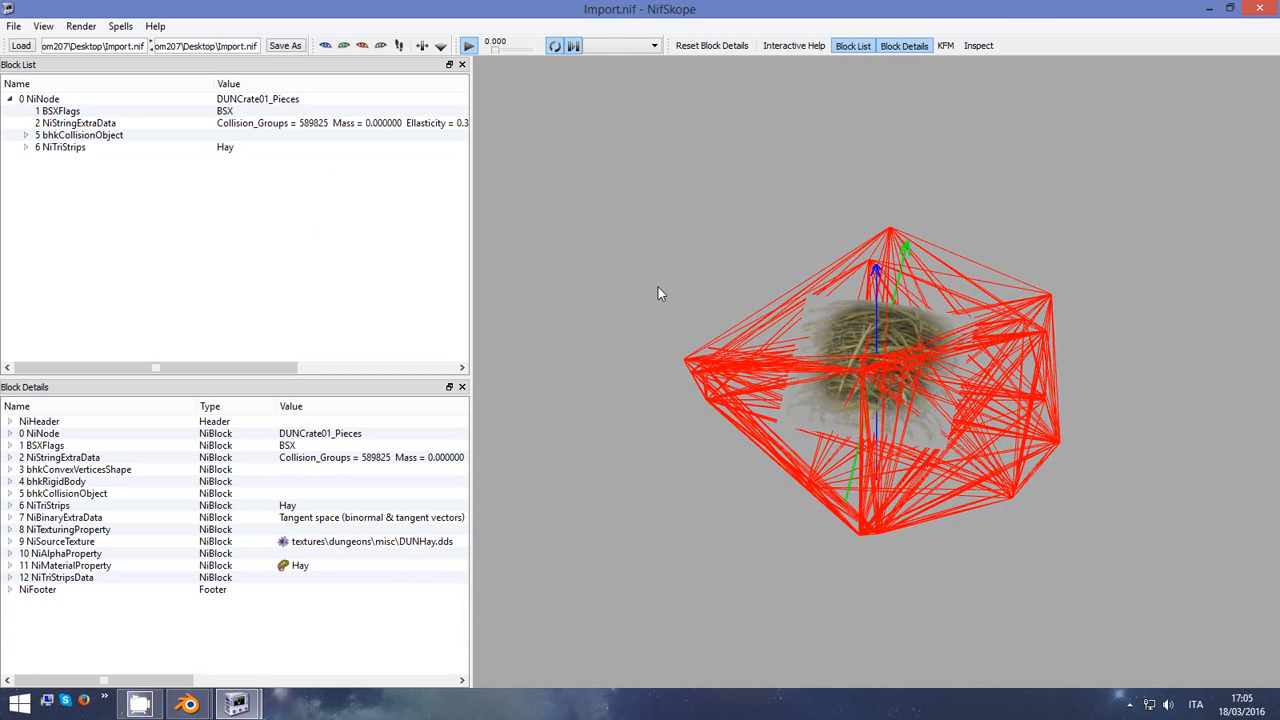
left_click(690, 402)
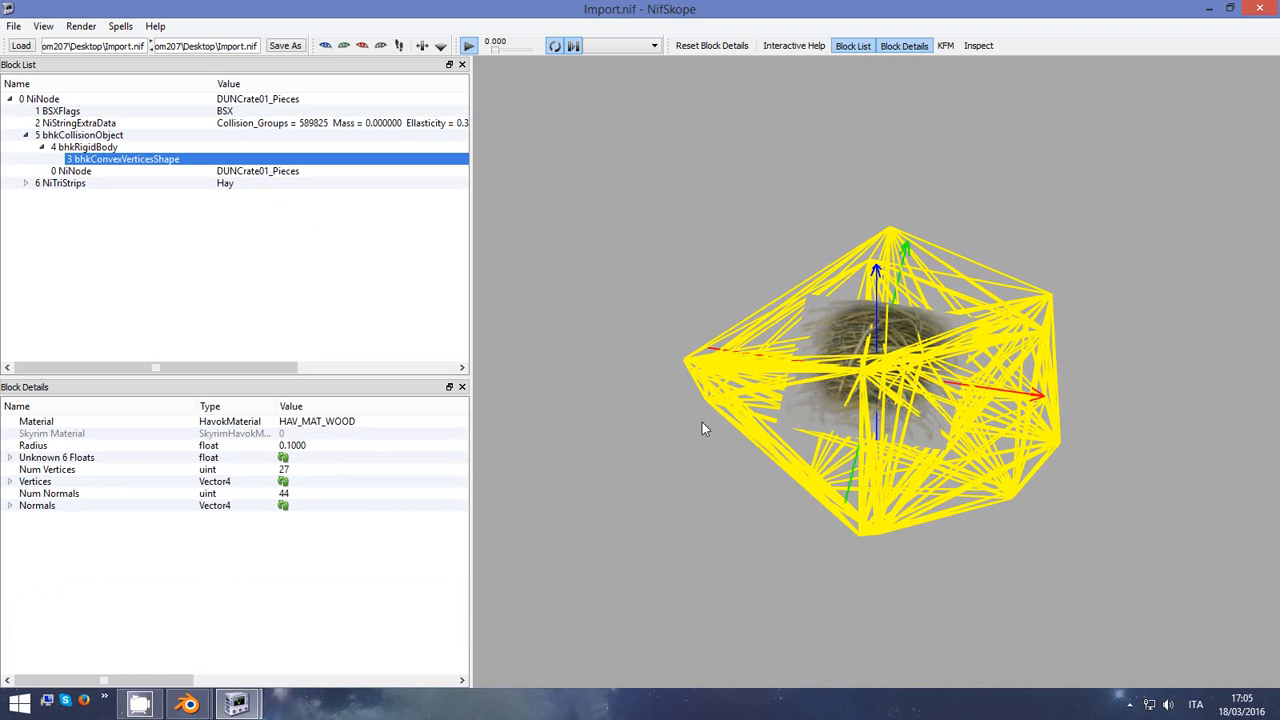
right_click(113, 160)
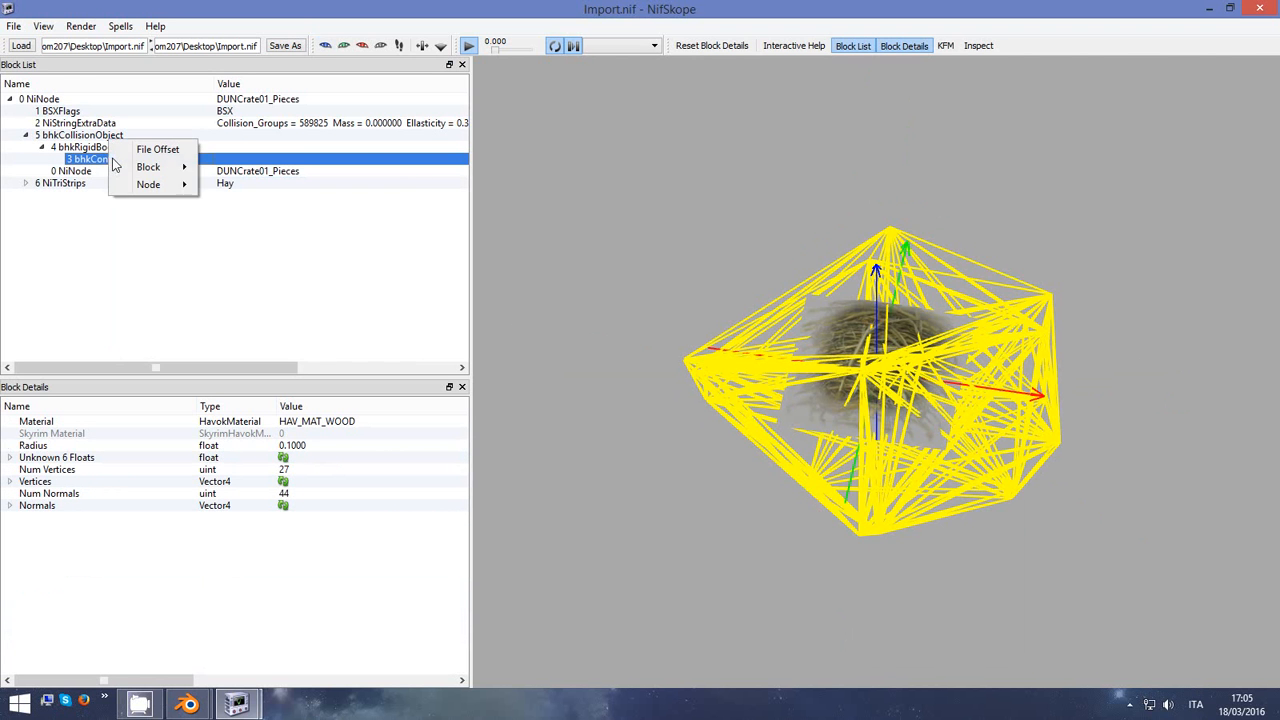
mouse_move(153, 172)
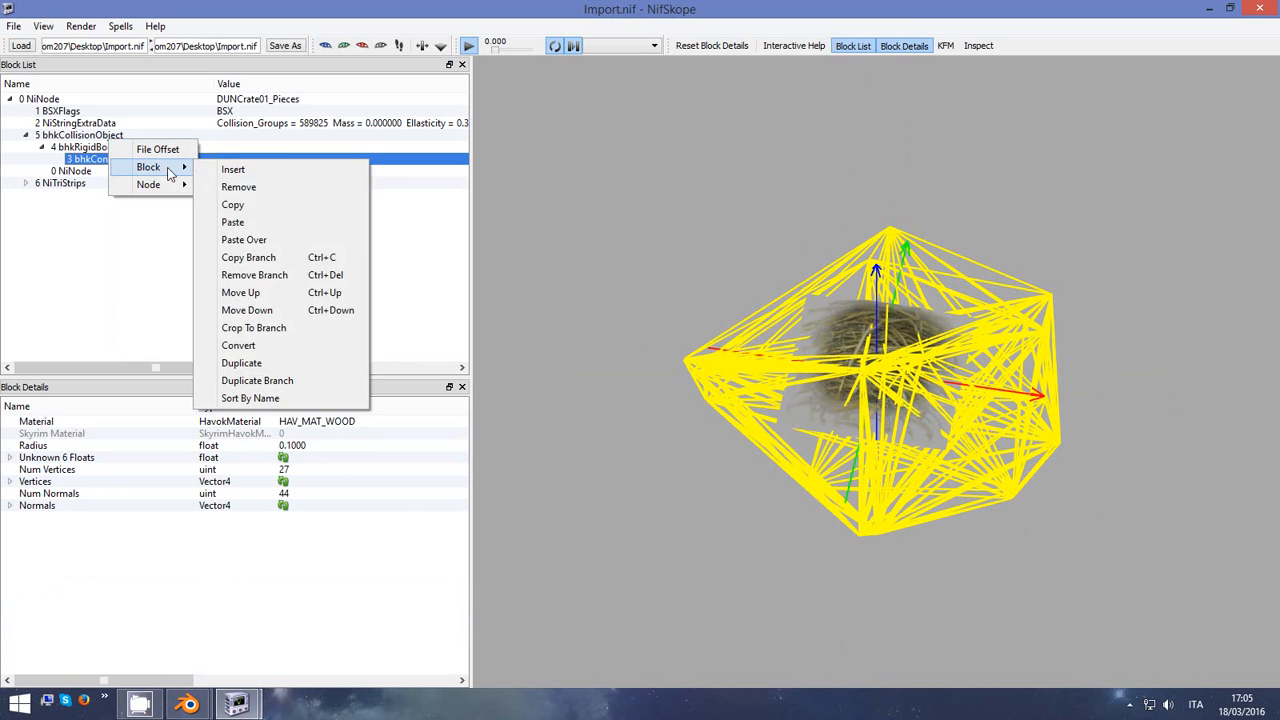
left_click(278, 242)
mouse_move(1037, 494)
left_mouse_down()
mouse_move(991, 460)
mouse_move(1080, 355)
mouse_move(982, 402)
left_mouse_up()
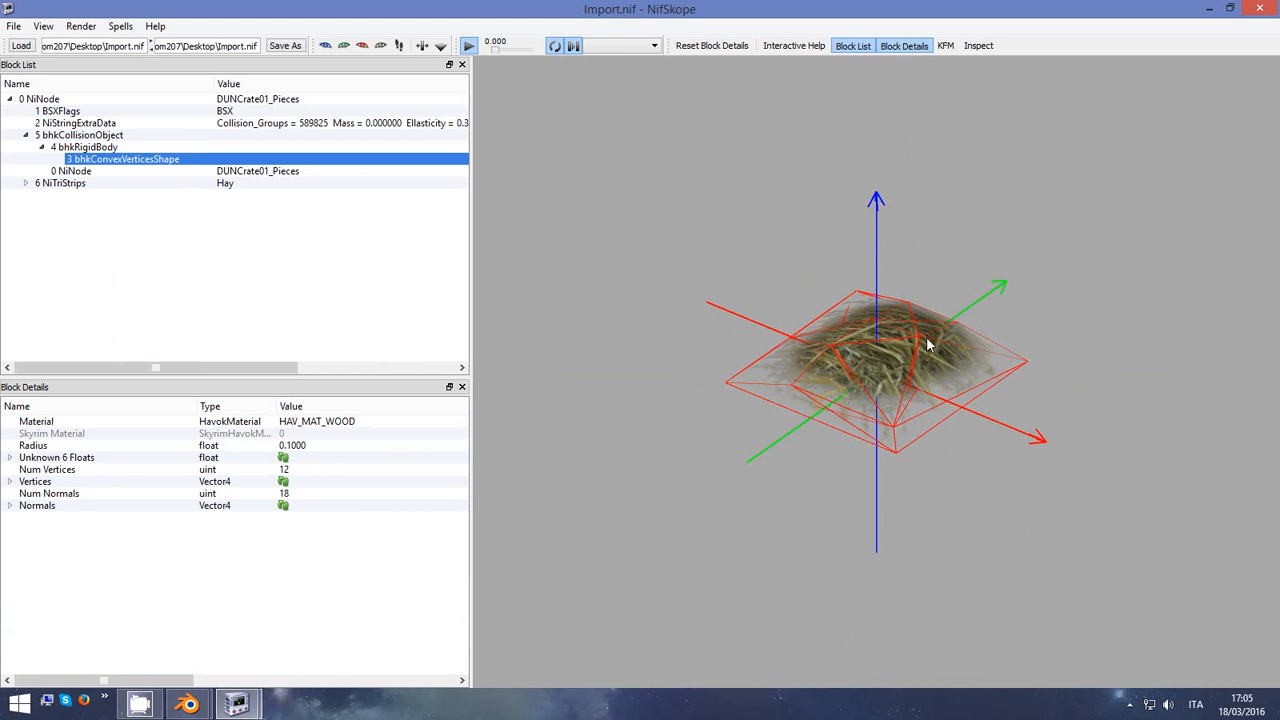
left_click_drag(929, 338, 641, 358)
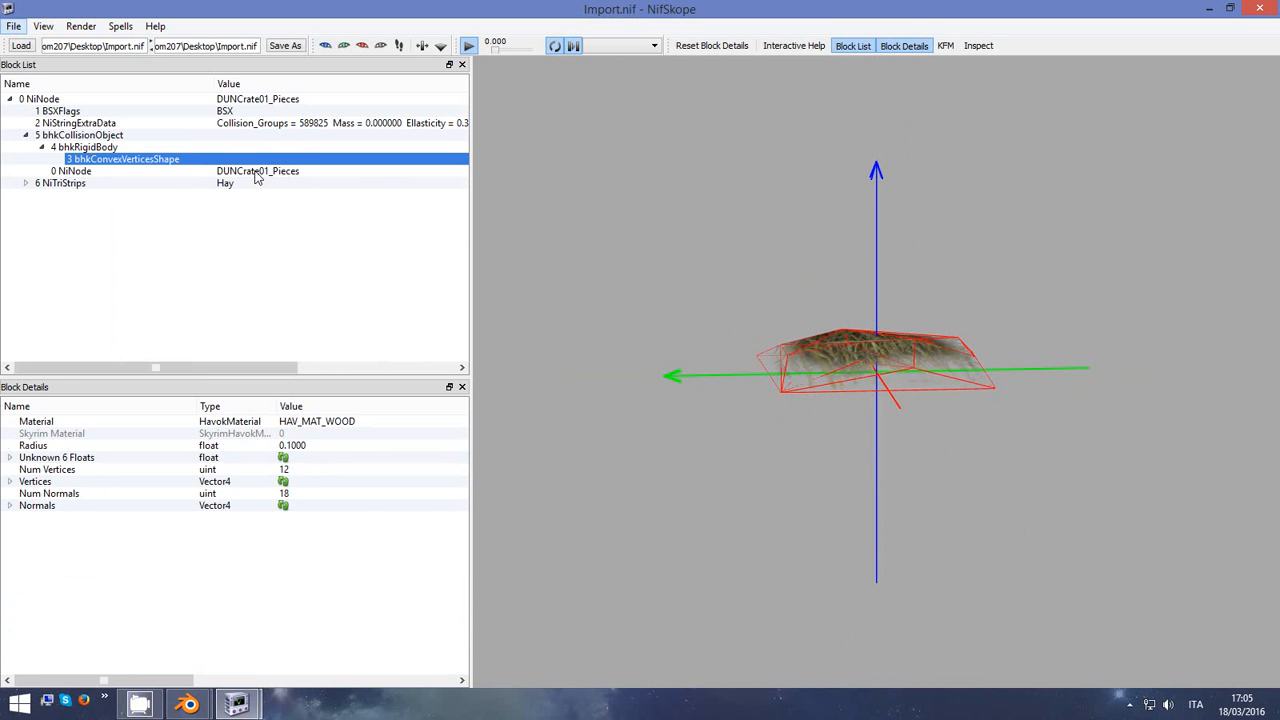
Rename the root NiNode to Hay and review the contents of its NiStringExtraData block
left_click(239, 102)
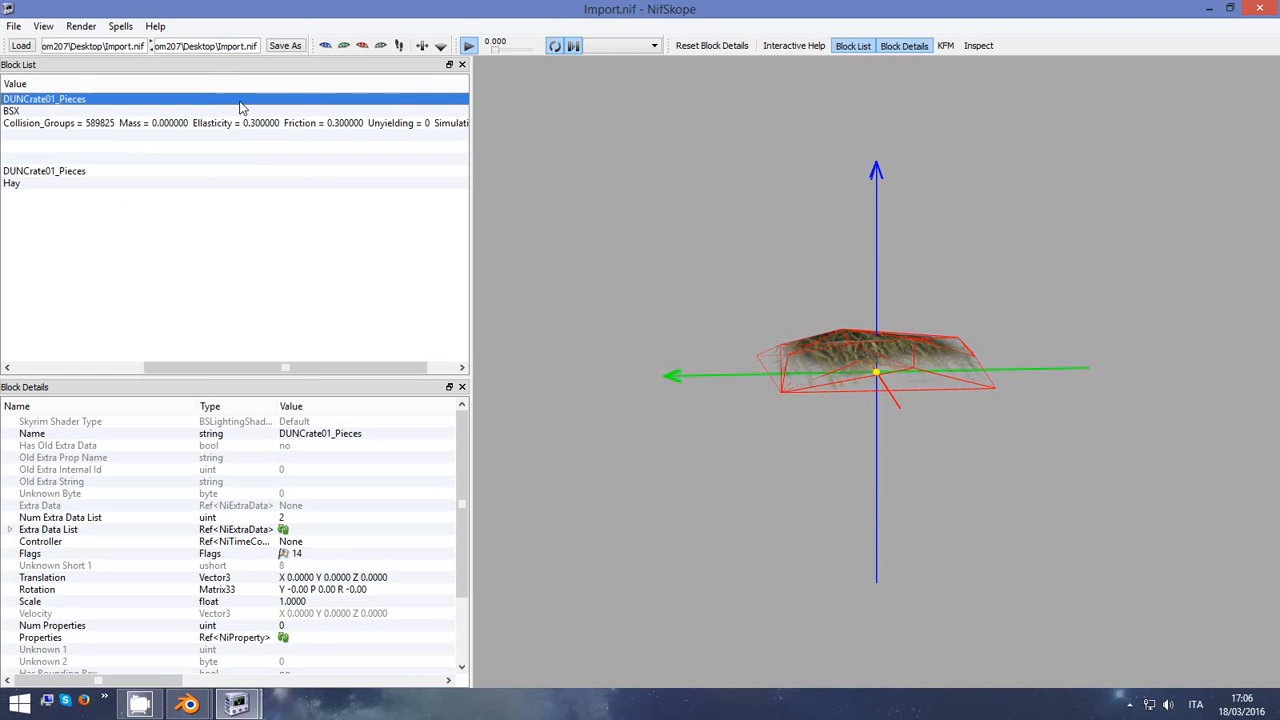
double_click(51, 98)
type("Hay")
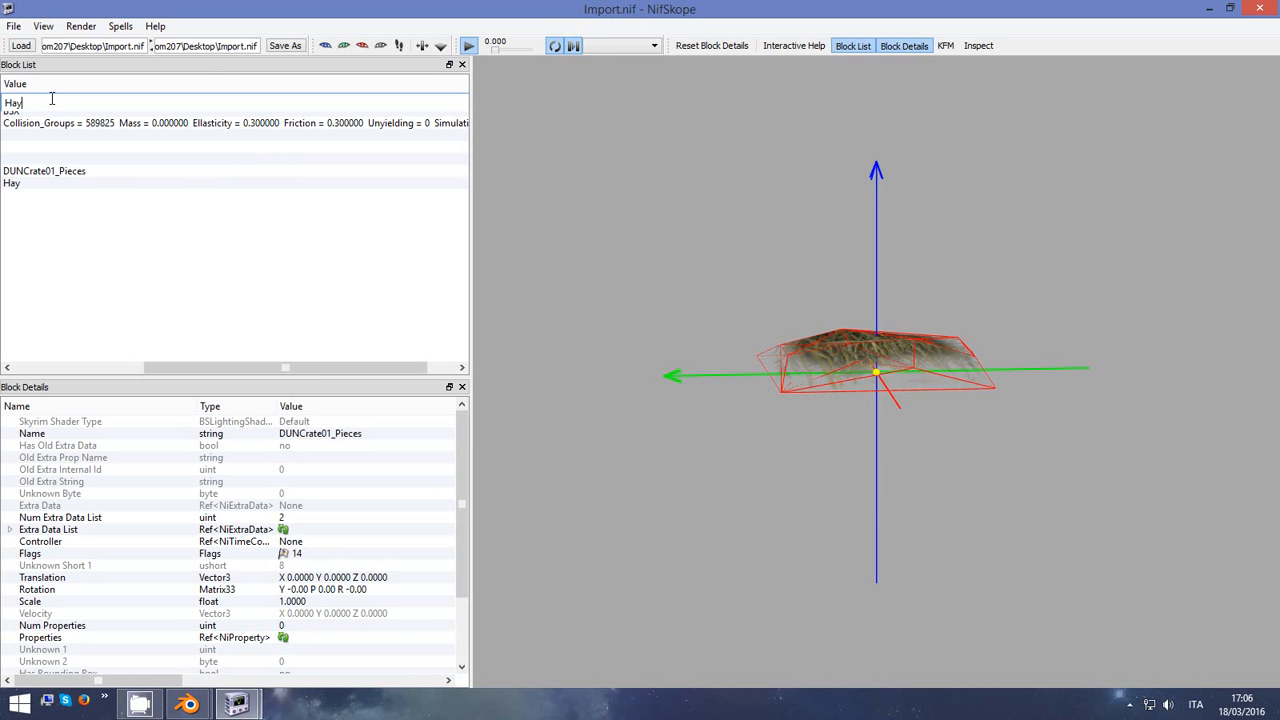
key("Return")
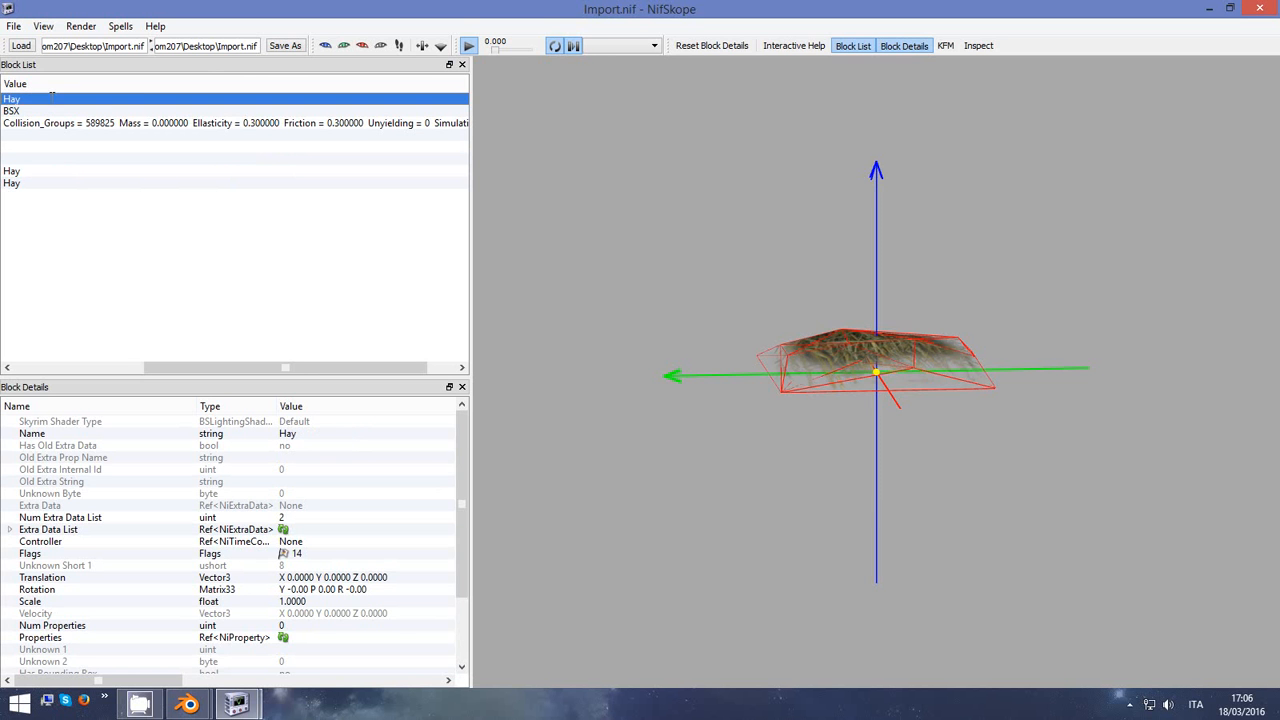
left_click_drag(180, 367, 45, 368)
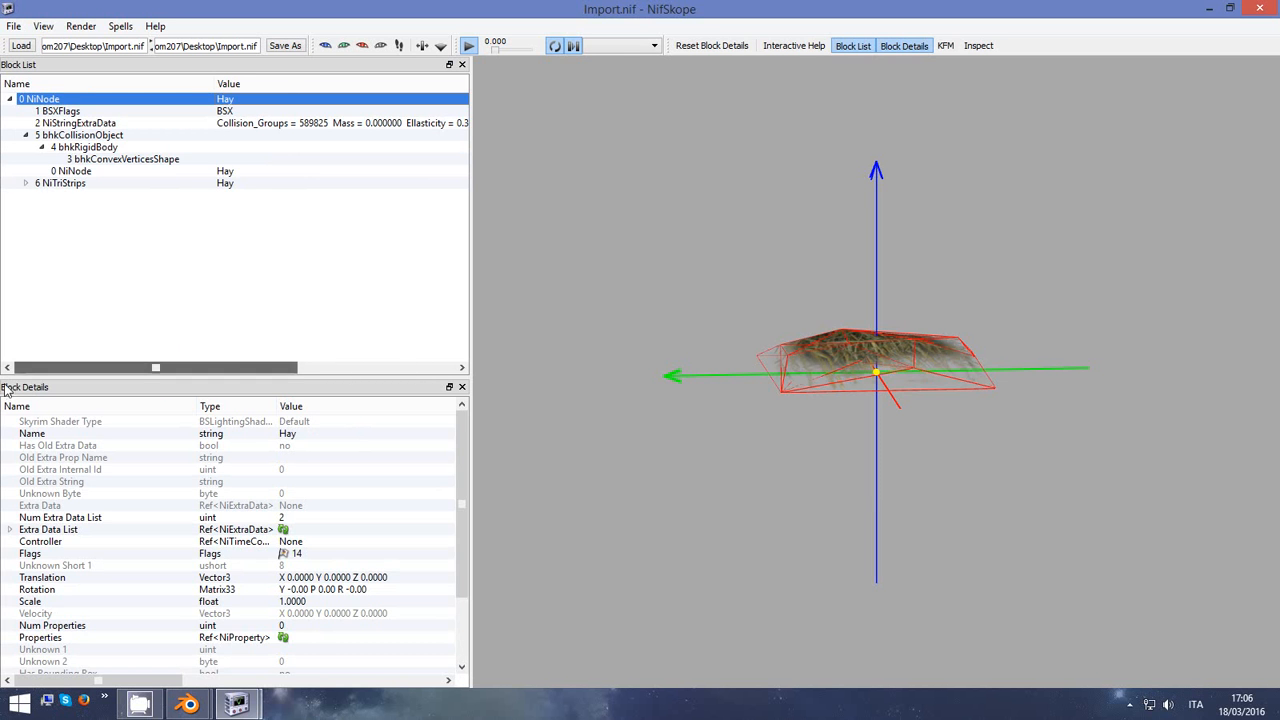
left_click(150, 159)
left_click(280, 125)
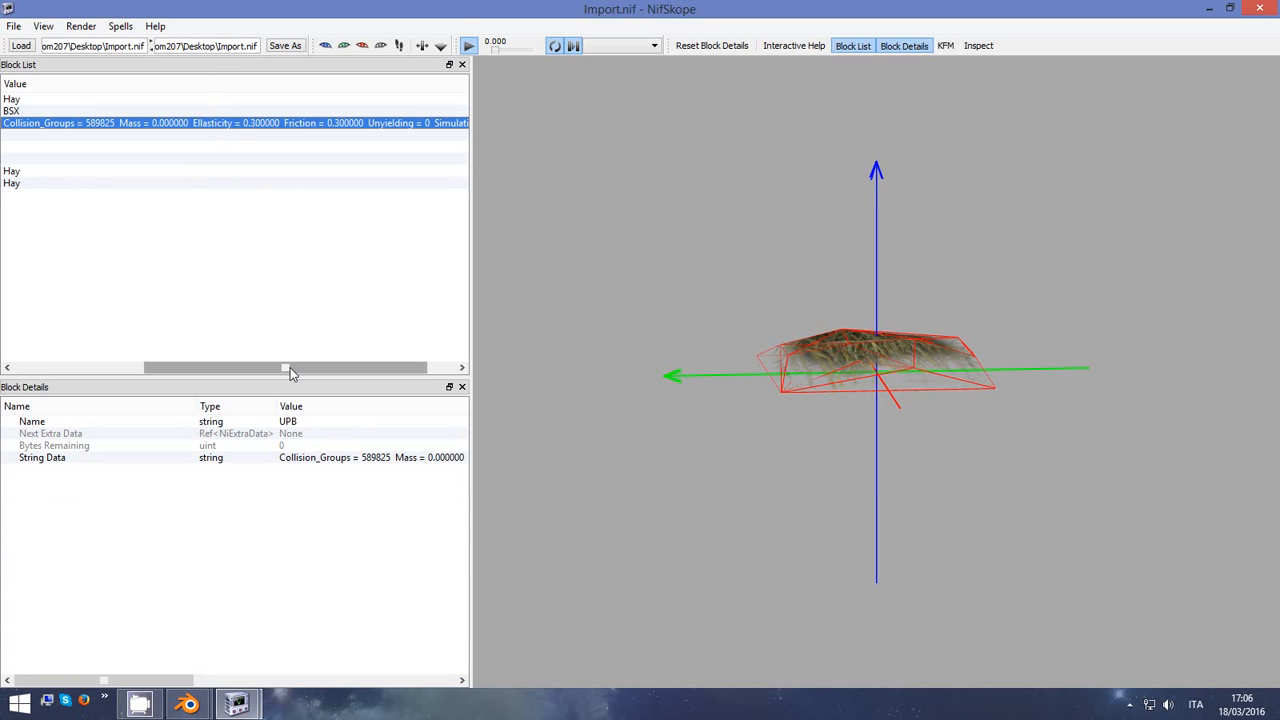
left_click_drag(290, 372, 106, 371)
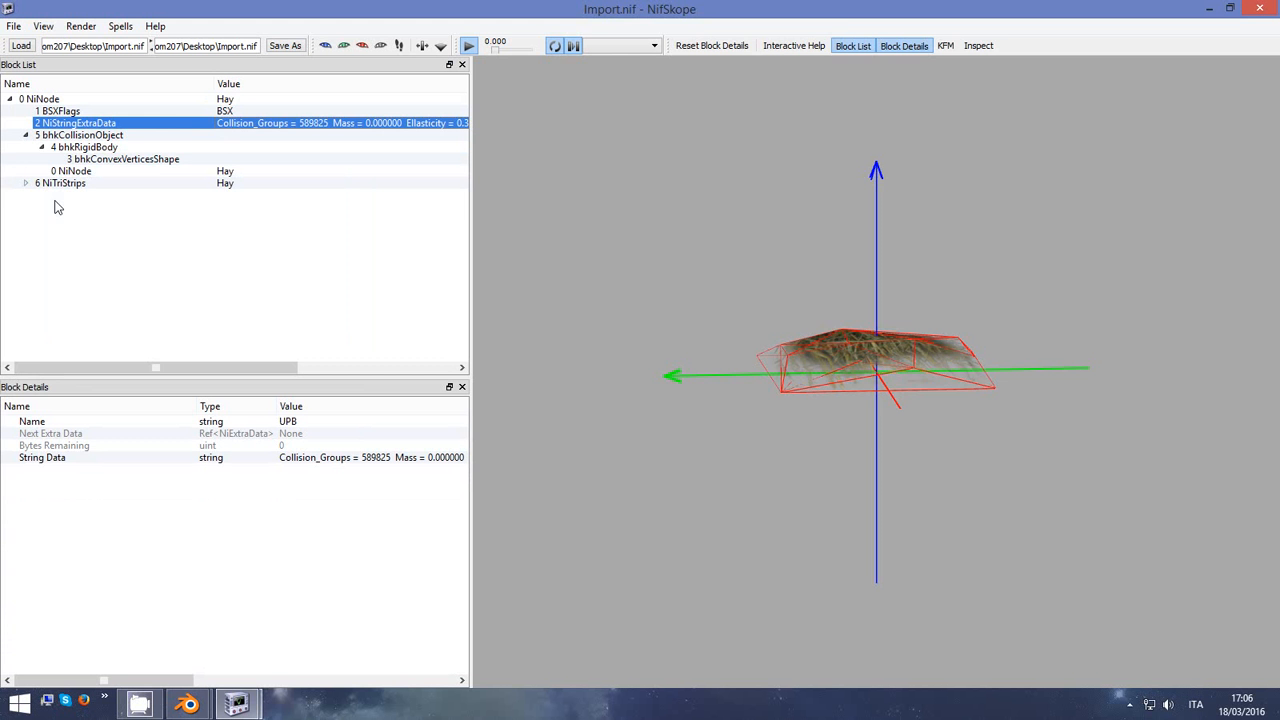
Save the edited file as Hay.nif on the Desktop, replacing the existing file, and close it
left_click_drag(613, 358, 566, 293)
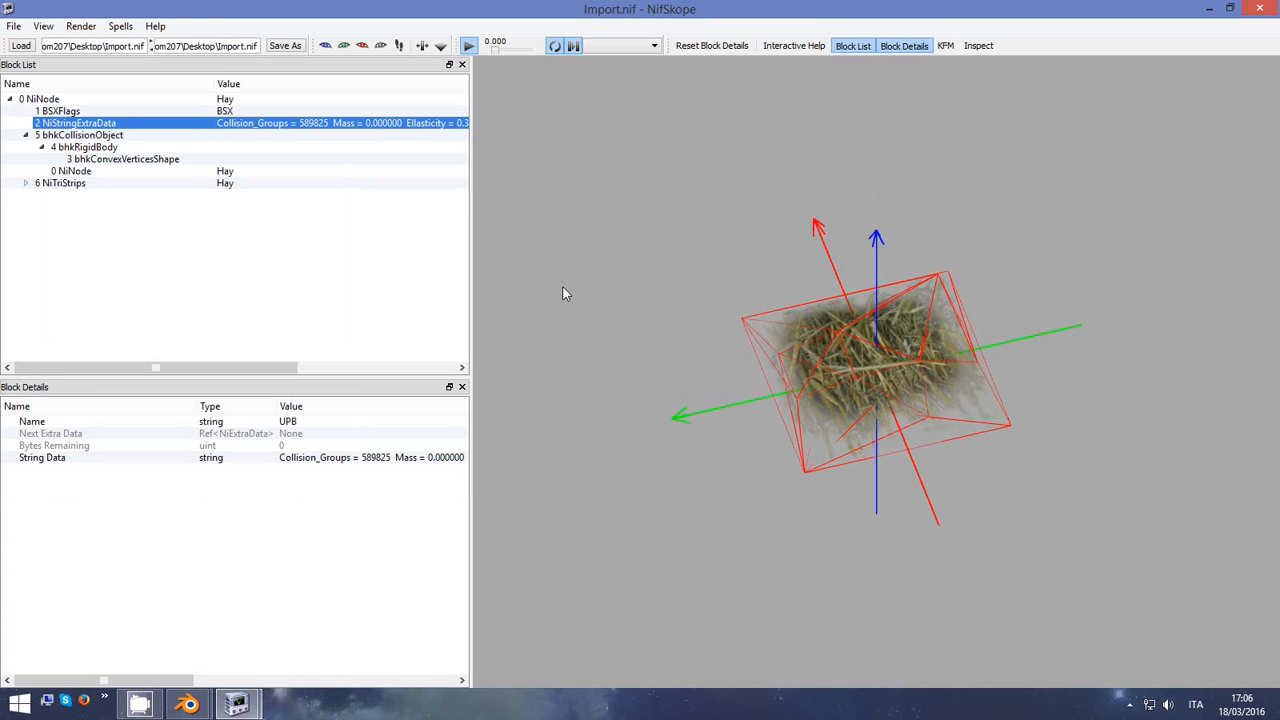
left_click(13, 27)
left_click(50, 64)
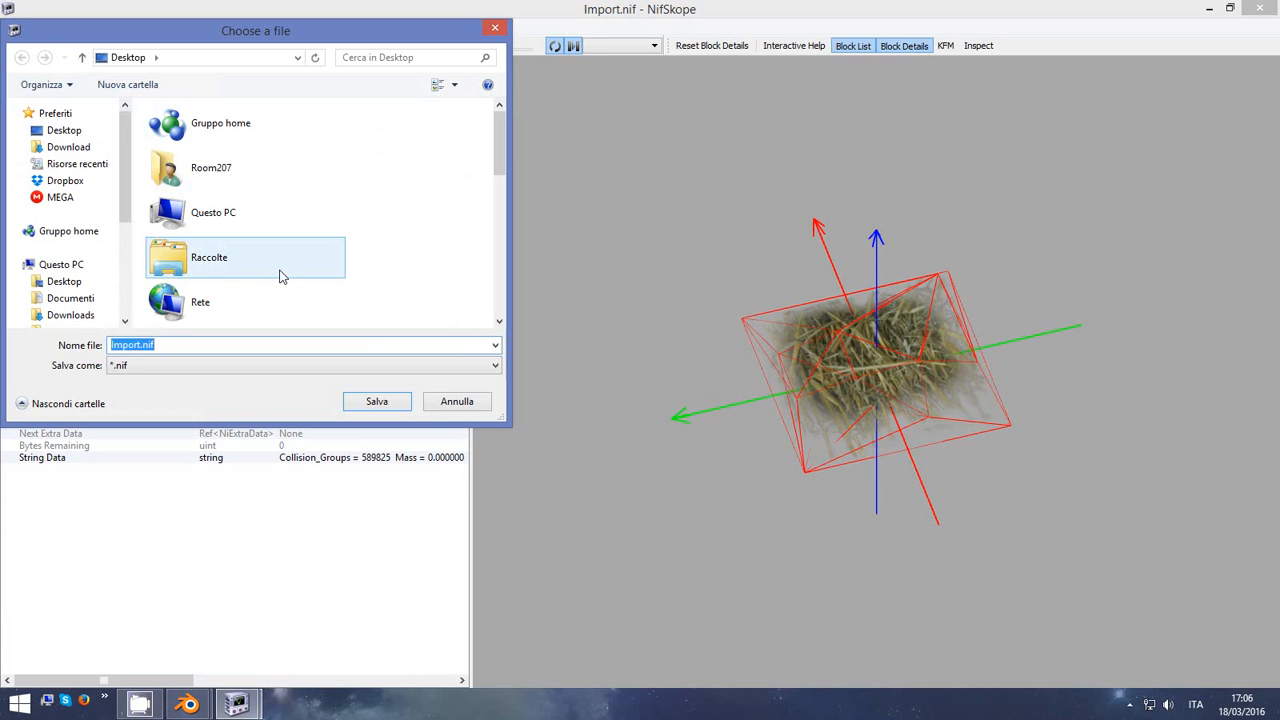
type("Hay")
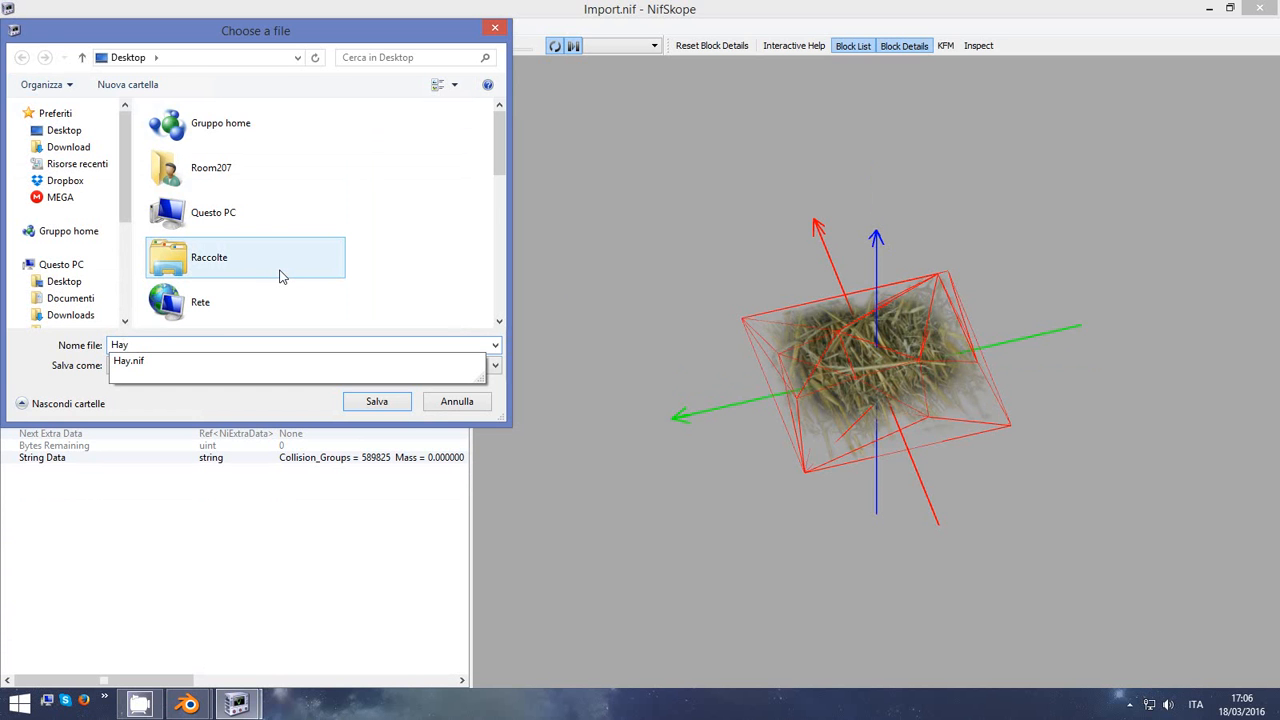
key("Return")
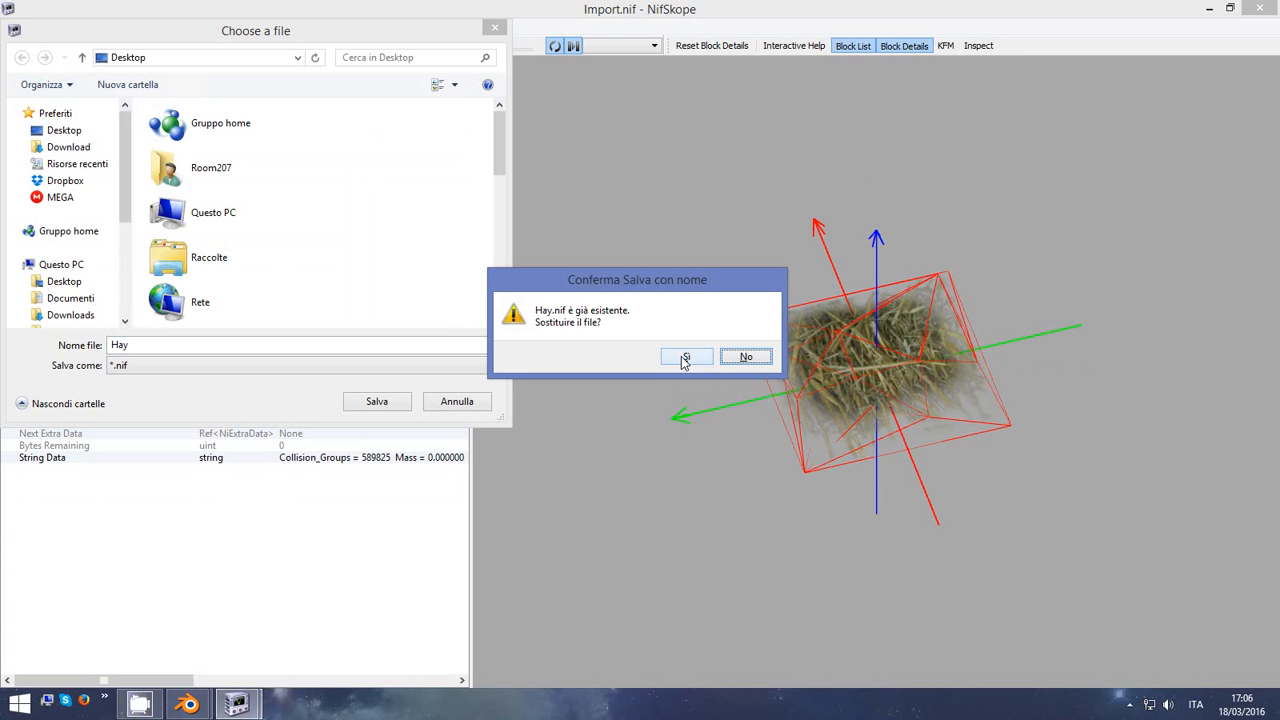
left_click(685, 358)
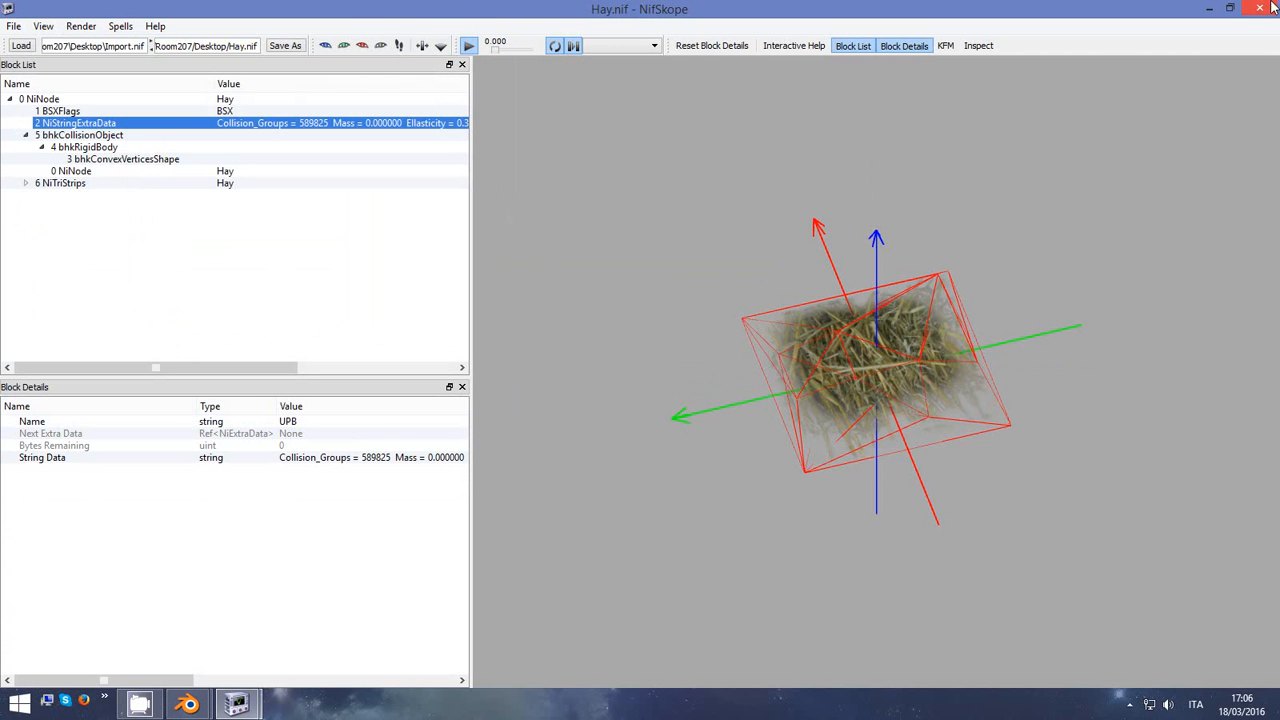
left_click(1259, 8)
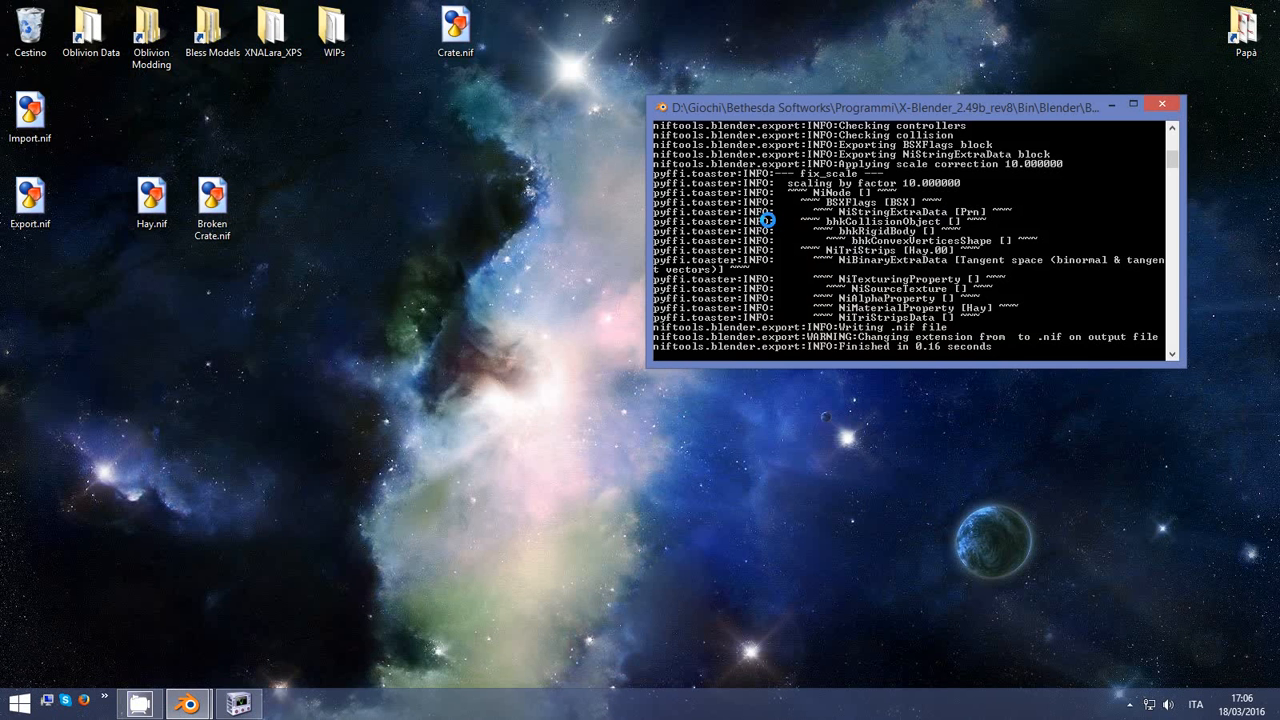